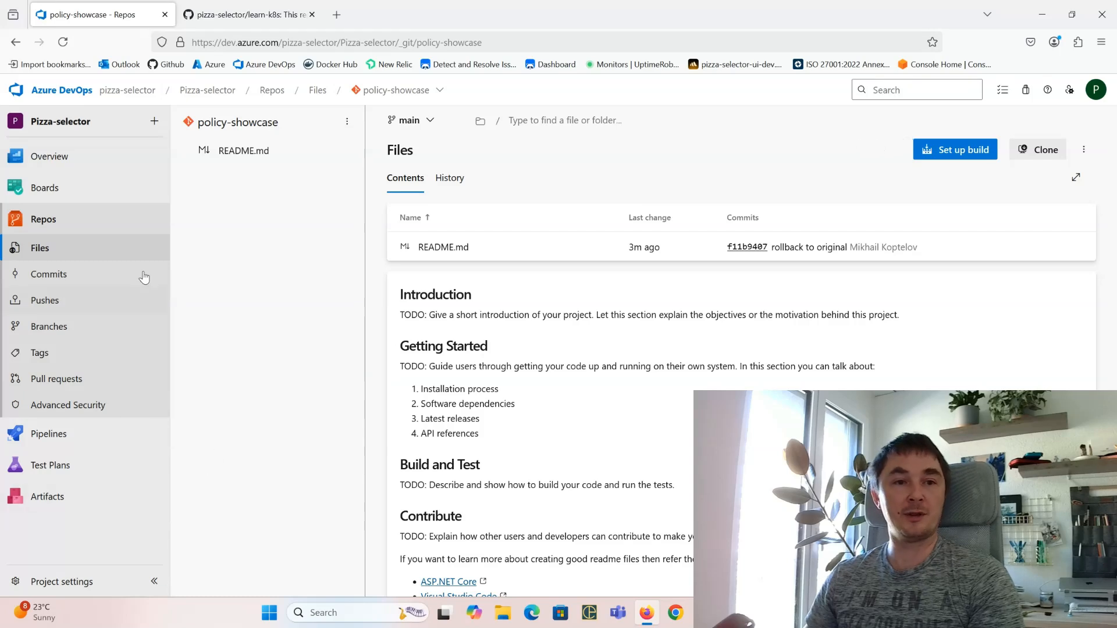
Step: Review the organization's two users under Organization settings > Users
click(56, 103)
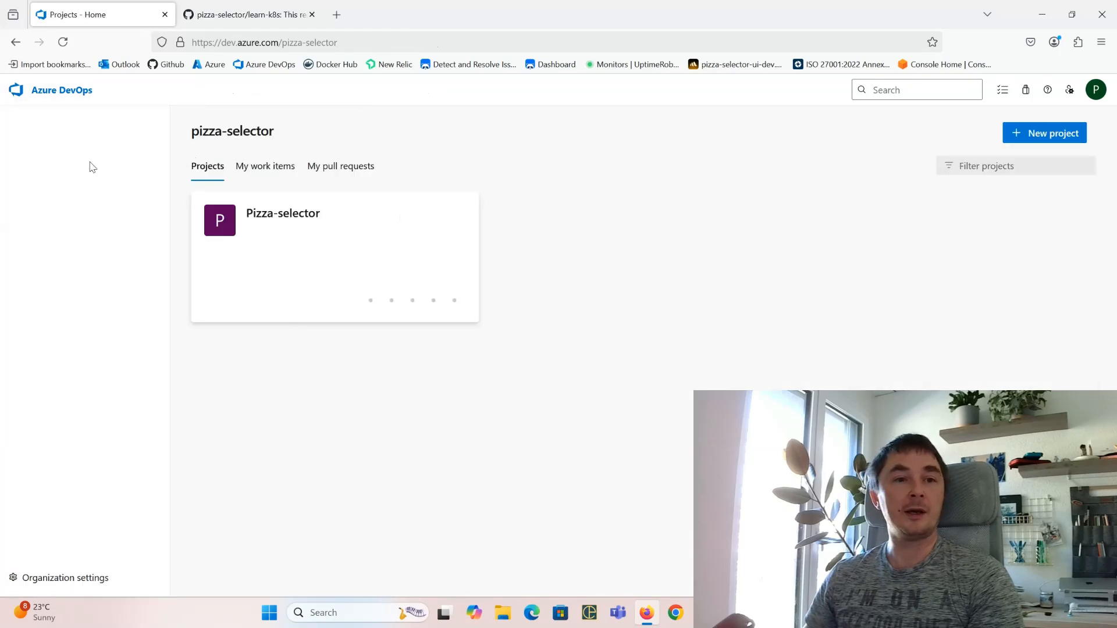
click(68, 572)
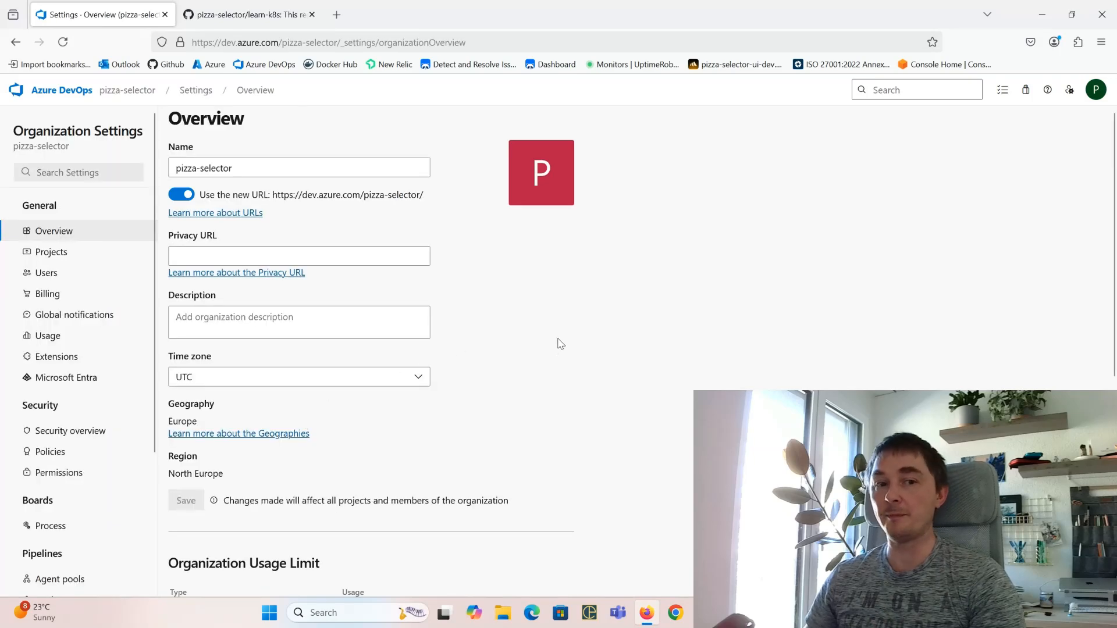
scroll(68, 466, down, 3)
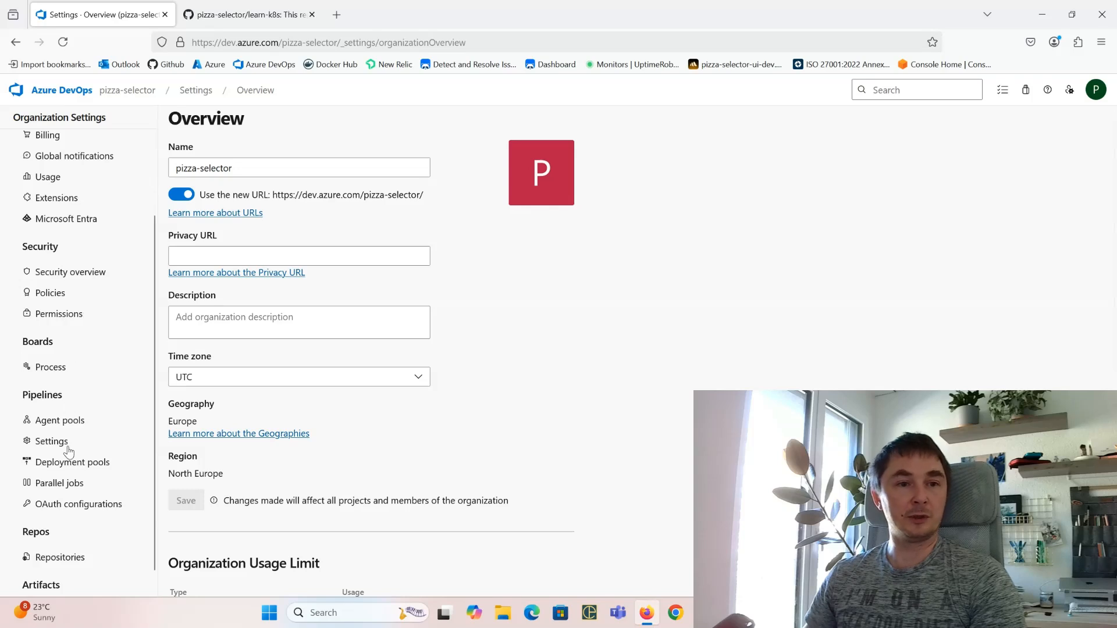
scroll(68, 452, up, 3)
click(80, 273)
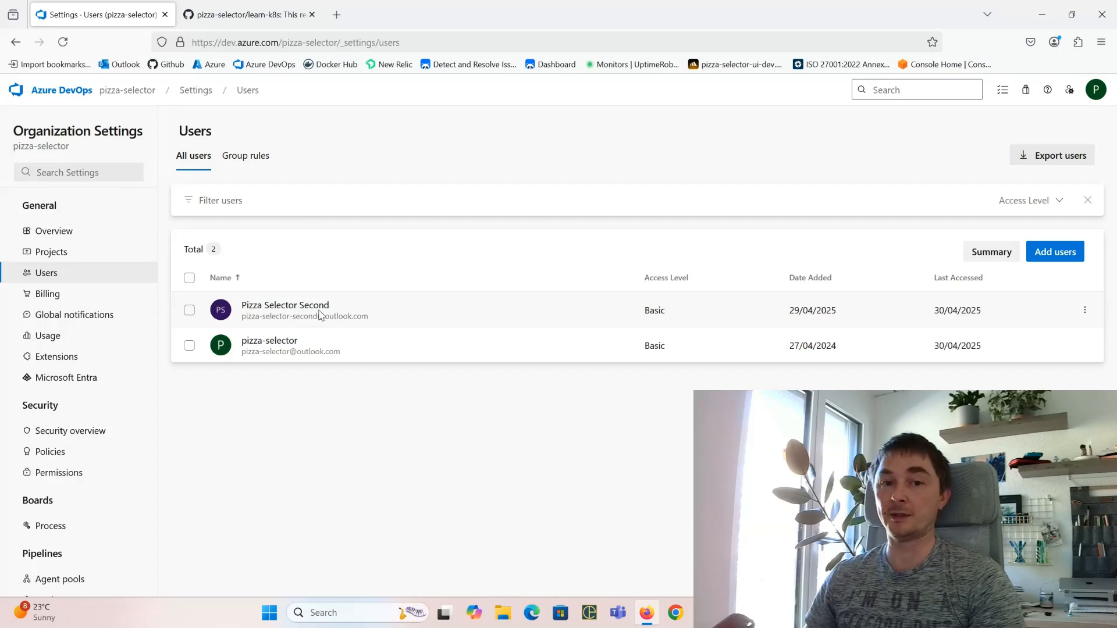
Step: Reload policy-showcase's Files page in the second user's window to show the rolled-back README
key(alt+Tab)
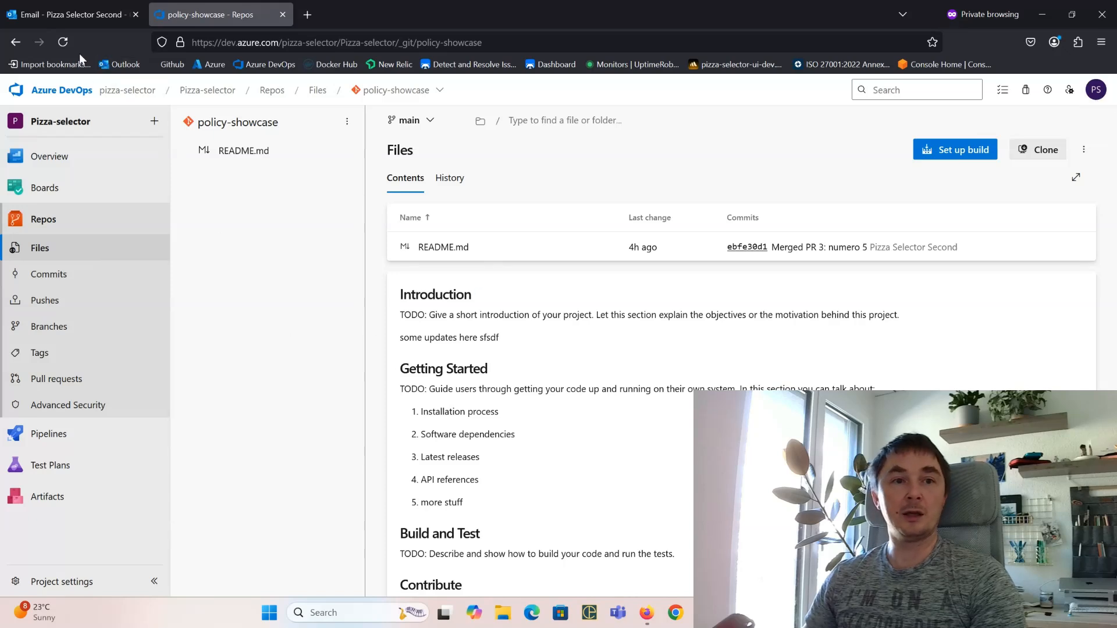
click(63, 42)
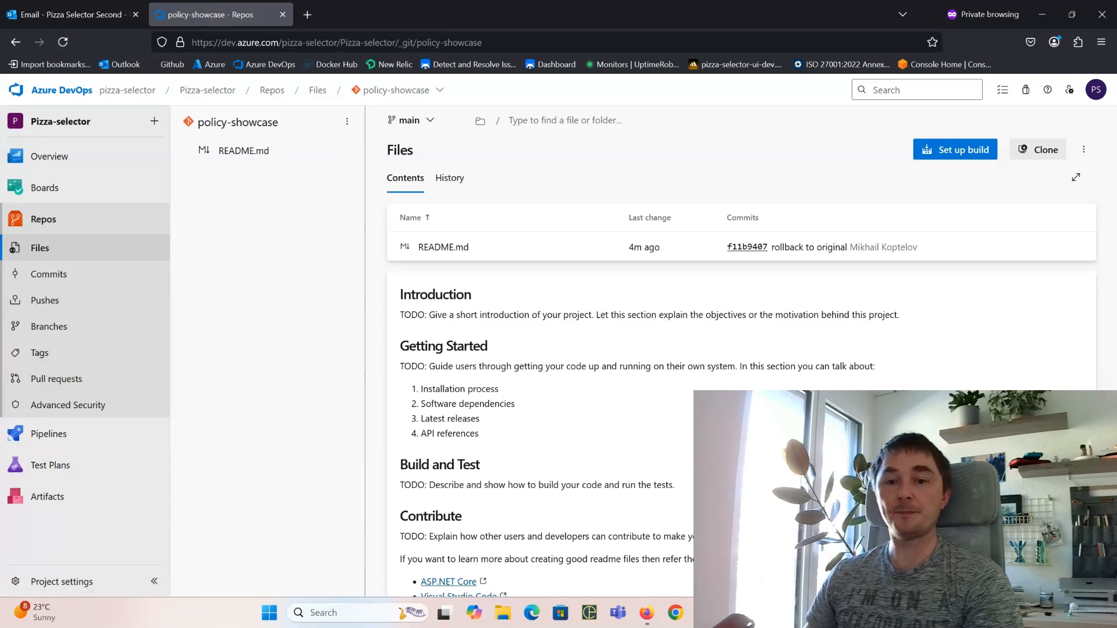
key(alt+Tab)
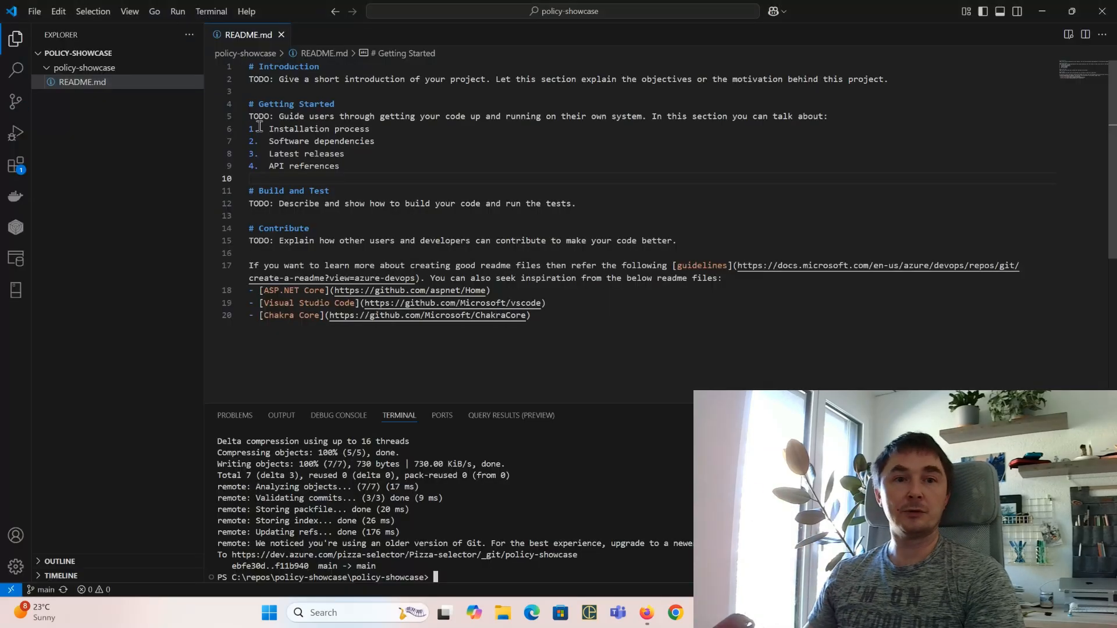
Step: Clear the terminal and zoom in on the VS Code interface
click(295, 127)
click(526, 520)
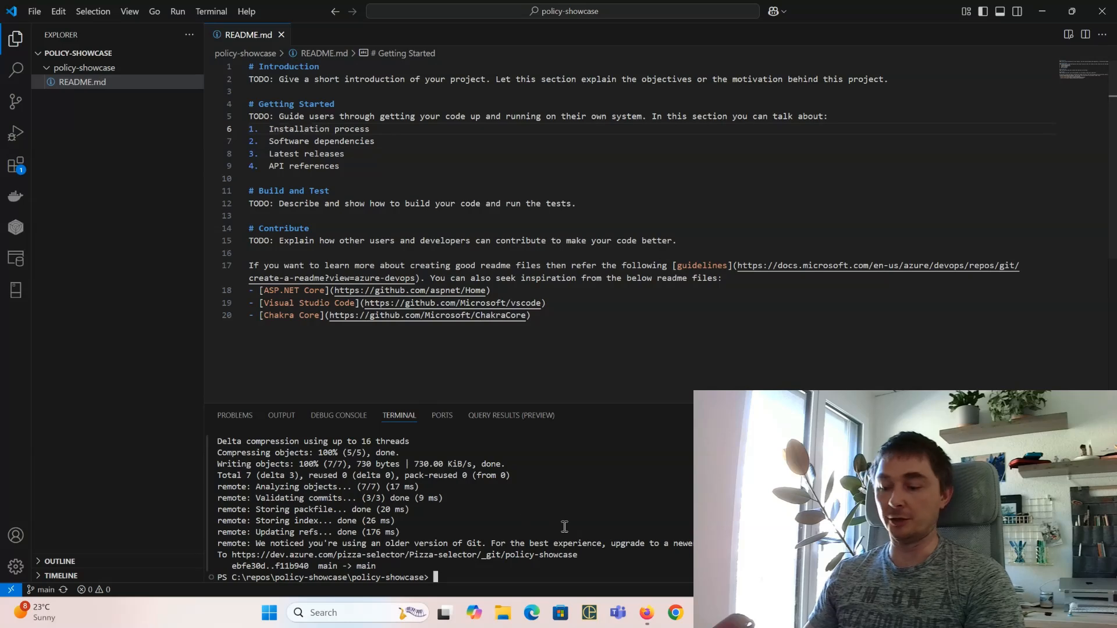
text(cl)
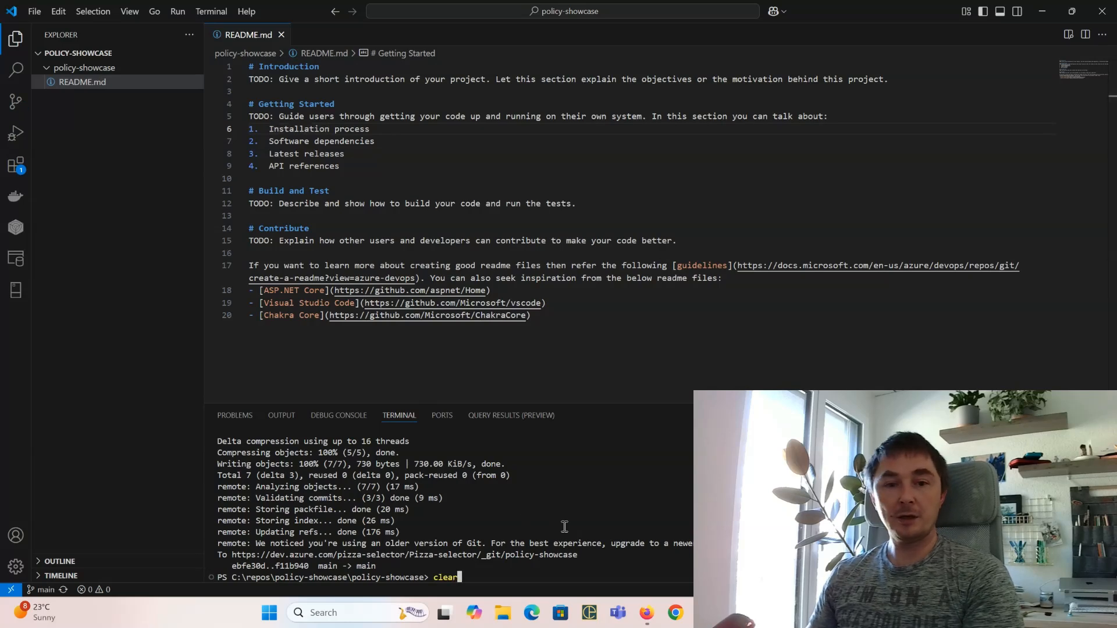
text(ear)
key(Return)
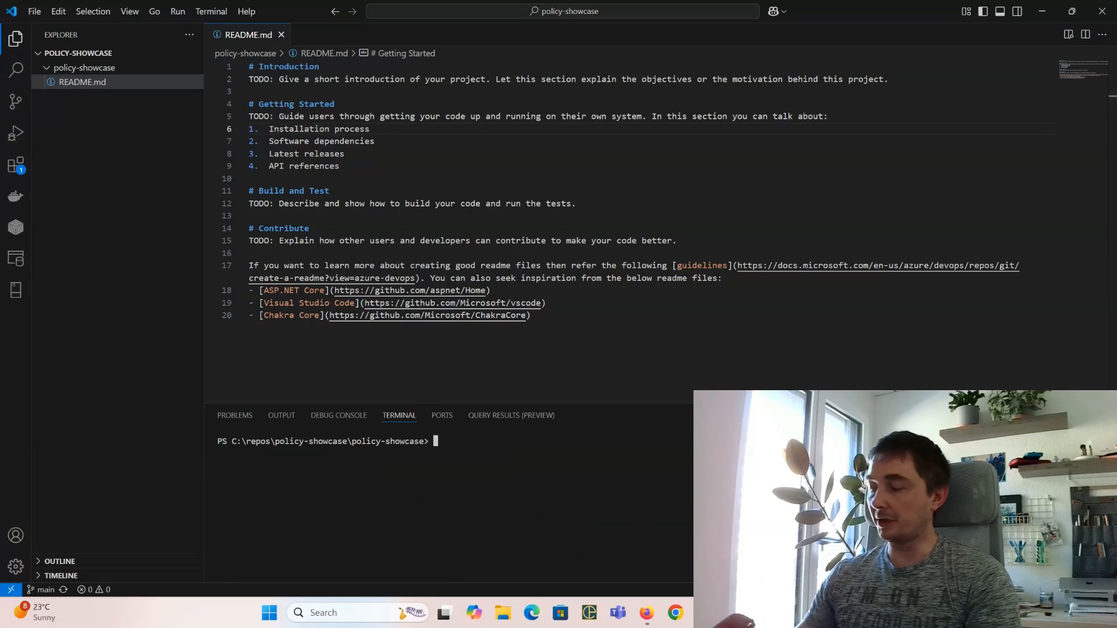
key(ctrl+equal)
key(ctrl+equal)
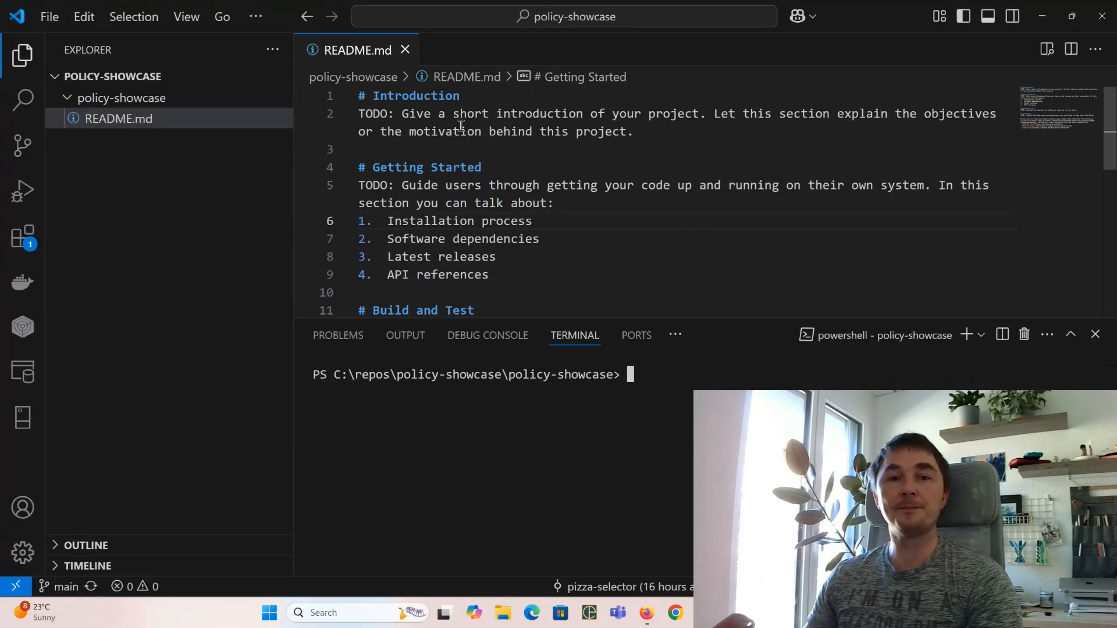
Step: Add 'Lets make some changes here' below the Introduction in README.md and save
click(665, 139)
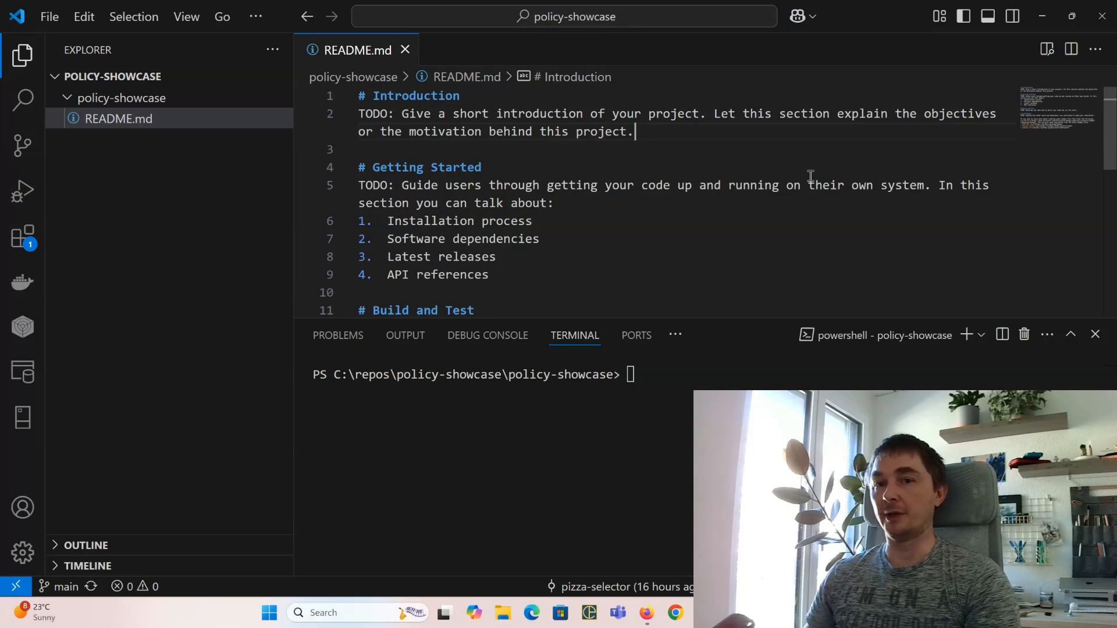
key(Return)
key(Return)
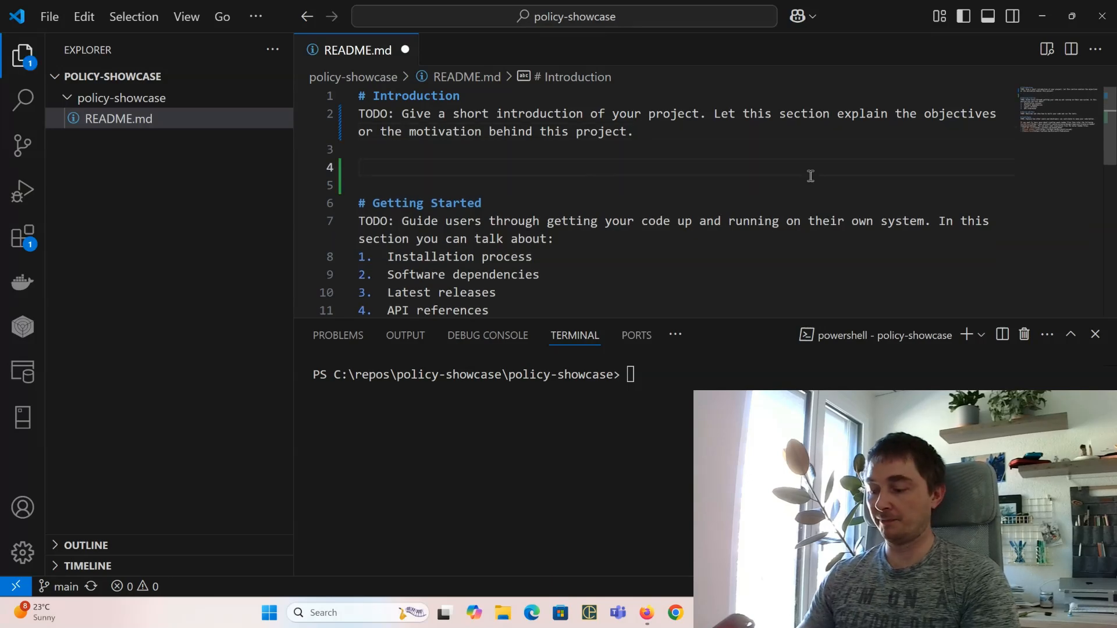
text(M)
key(BackSpace)
text(Lets ma)
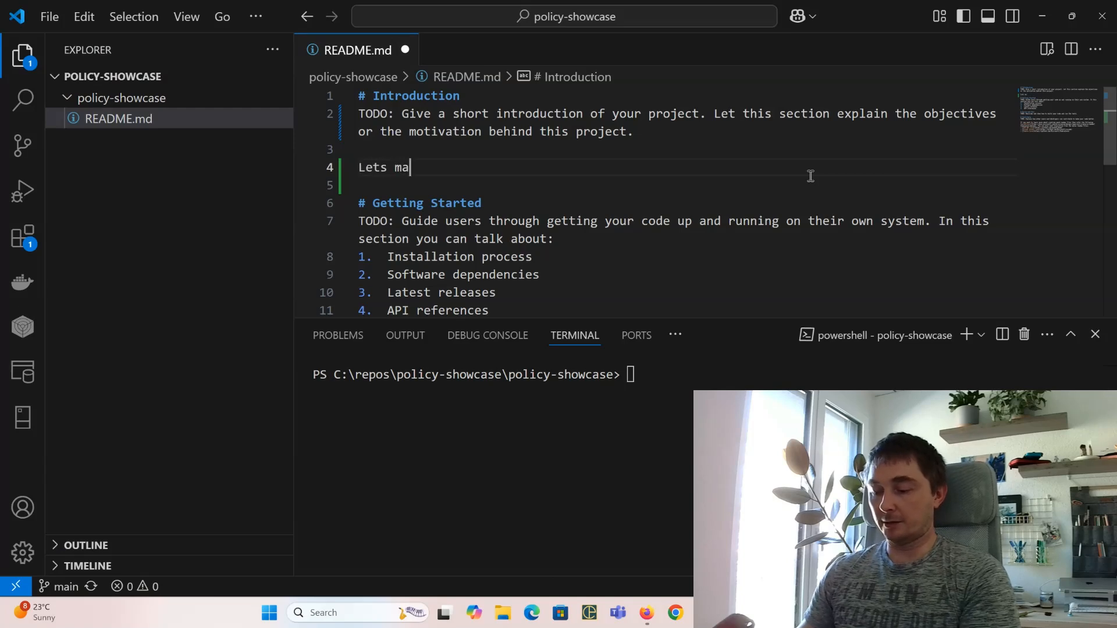
text(ke some change)
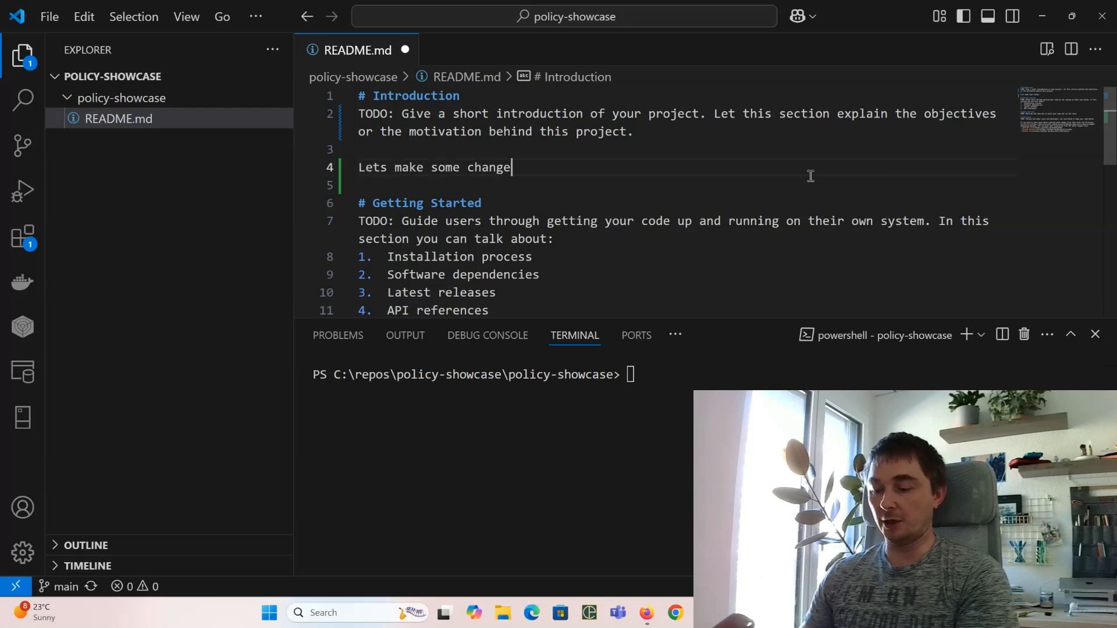
text(s here)
key(ctrl+s)
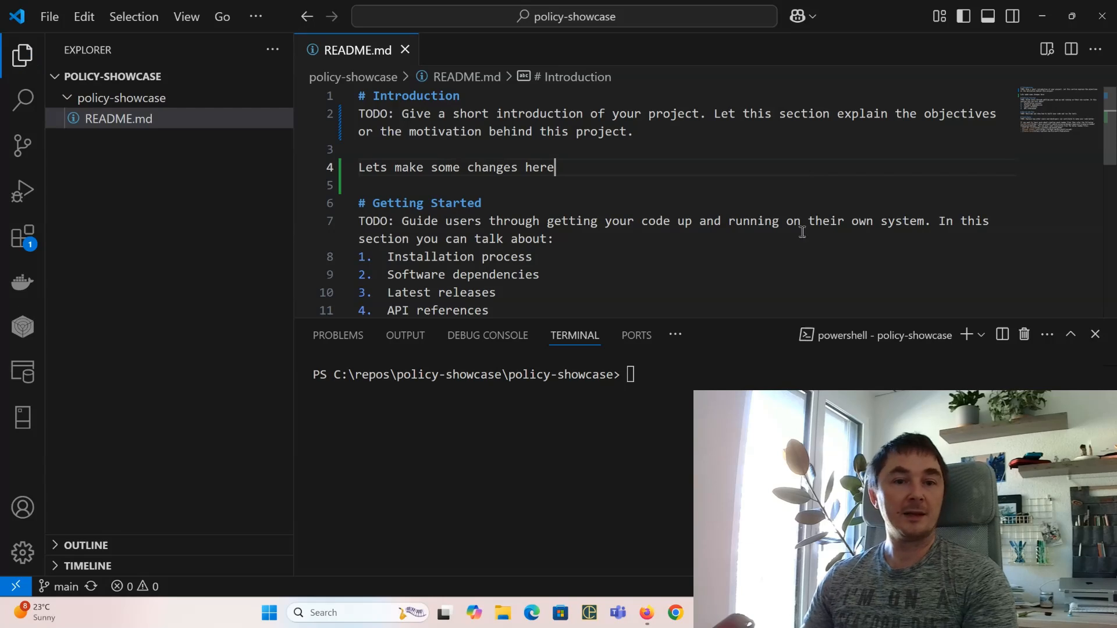
Step: Stage the README edit, commit it as 'Important changes', and git push it to main
click(623, 508)
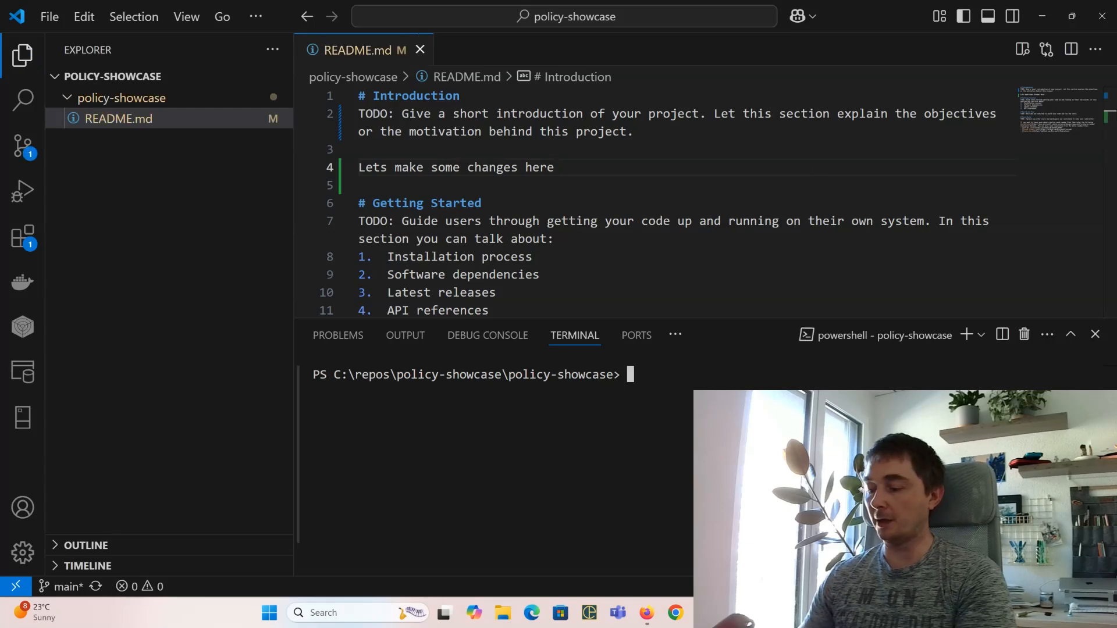
text(git )
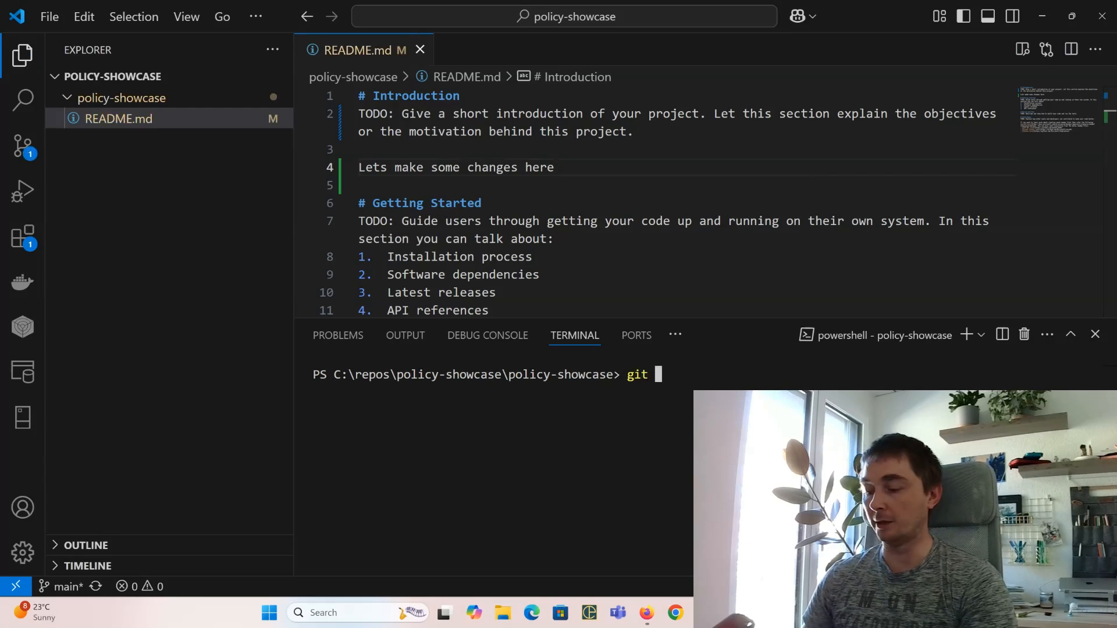
text(add .)
key(Return)
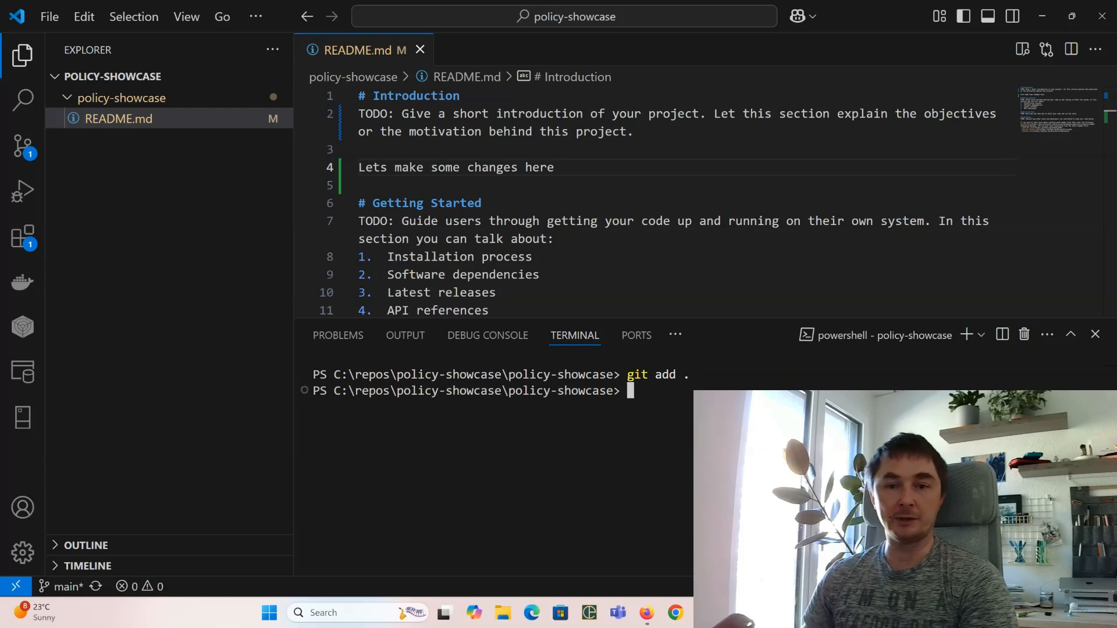
text(git co)
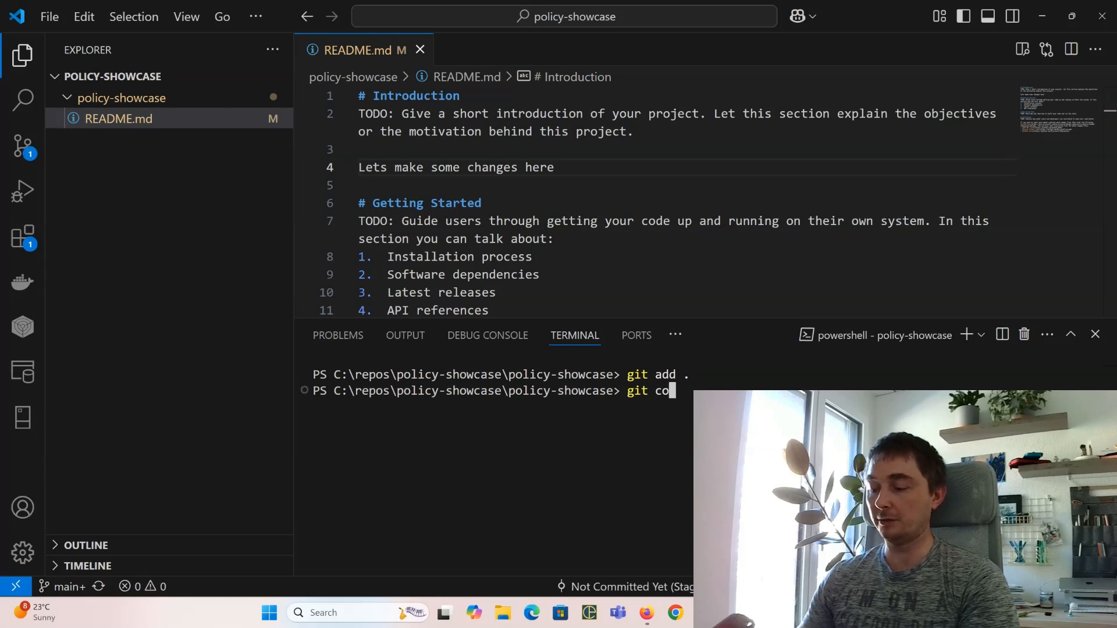
text(mmit )
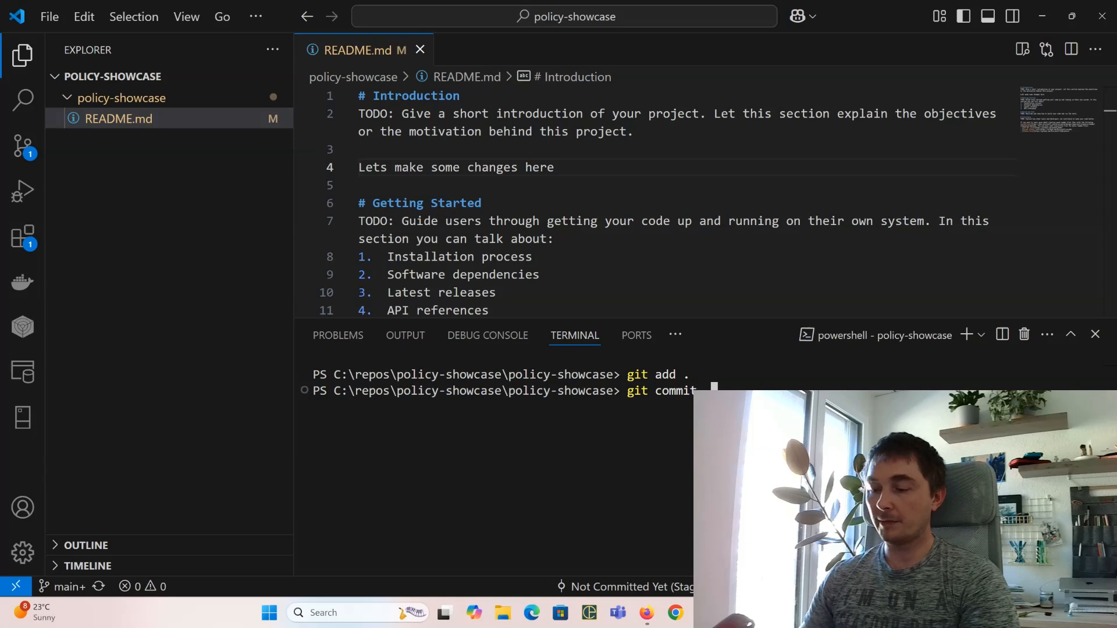
text(-m "Im)
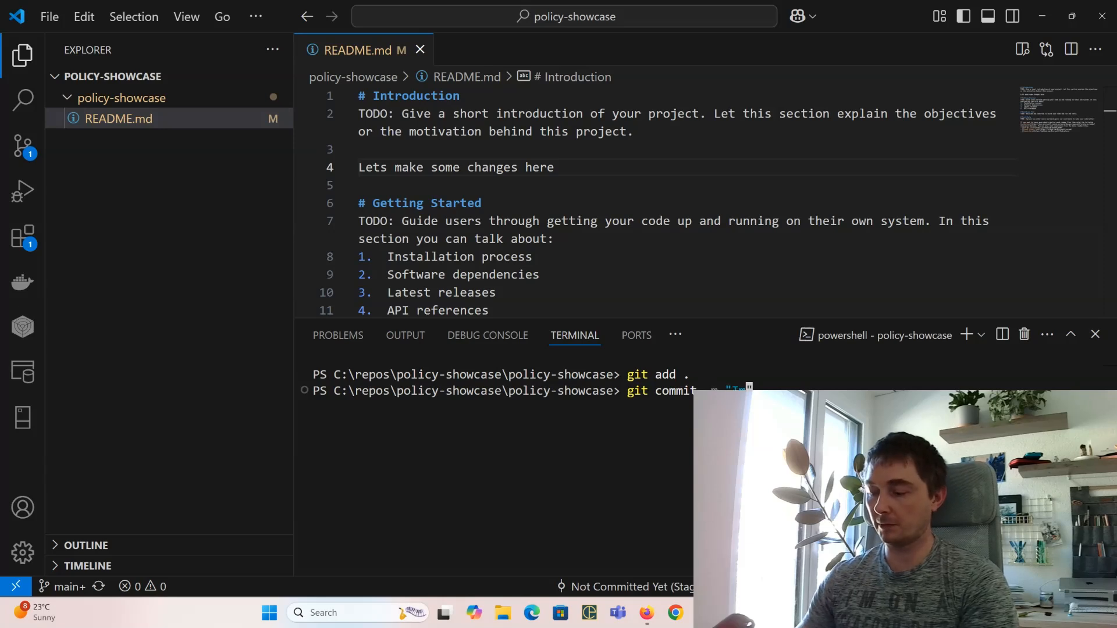
text(portant changes)
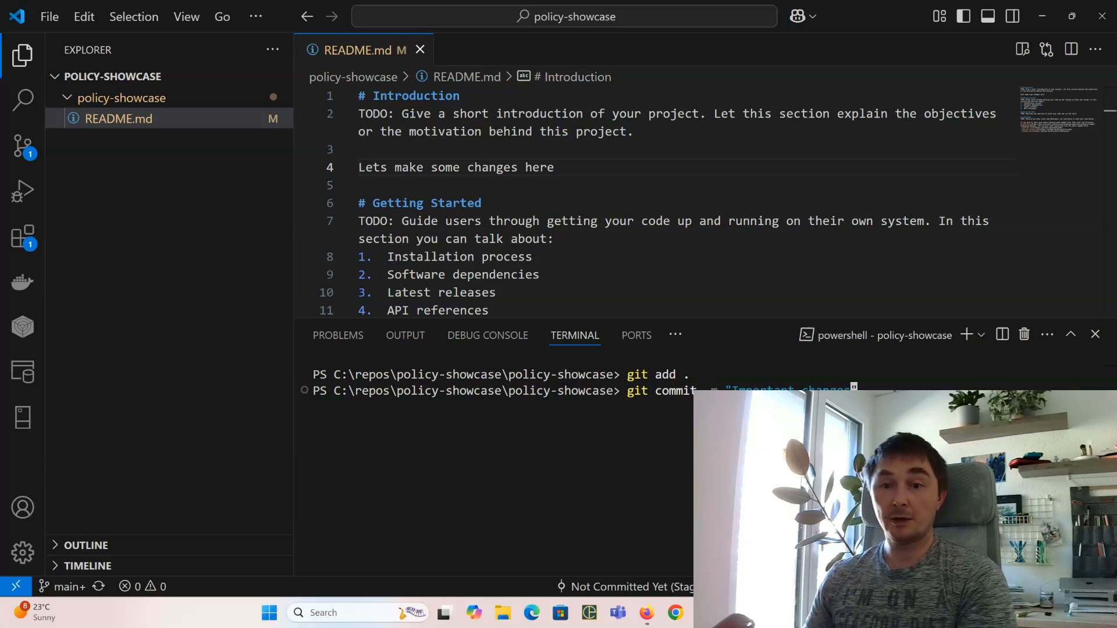
key(Return)
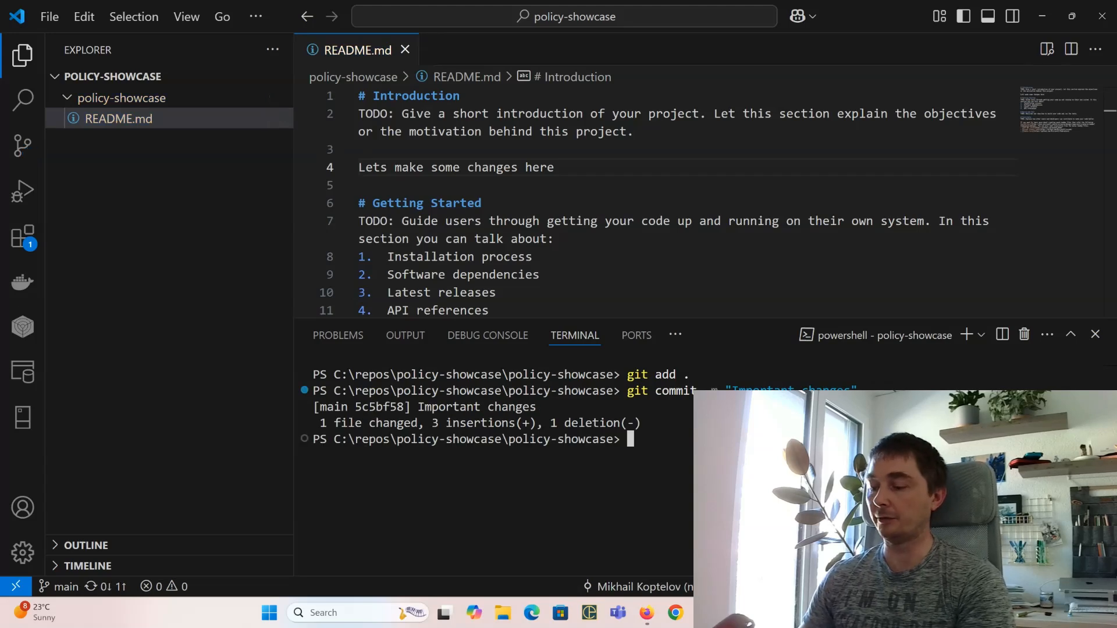
text(git )
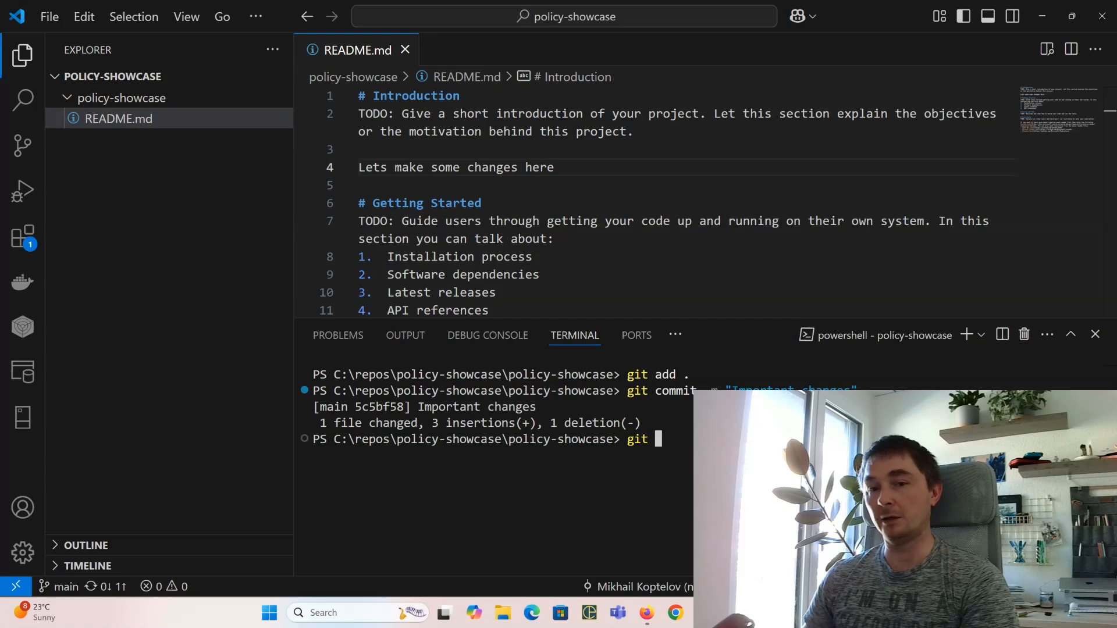
text(push)
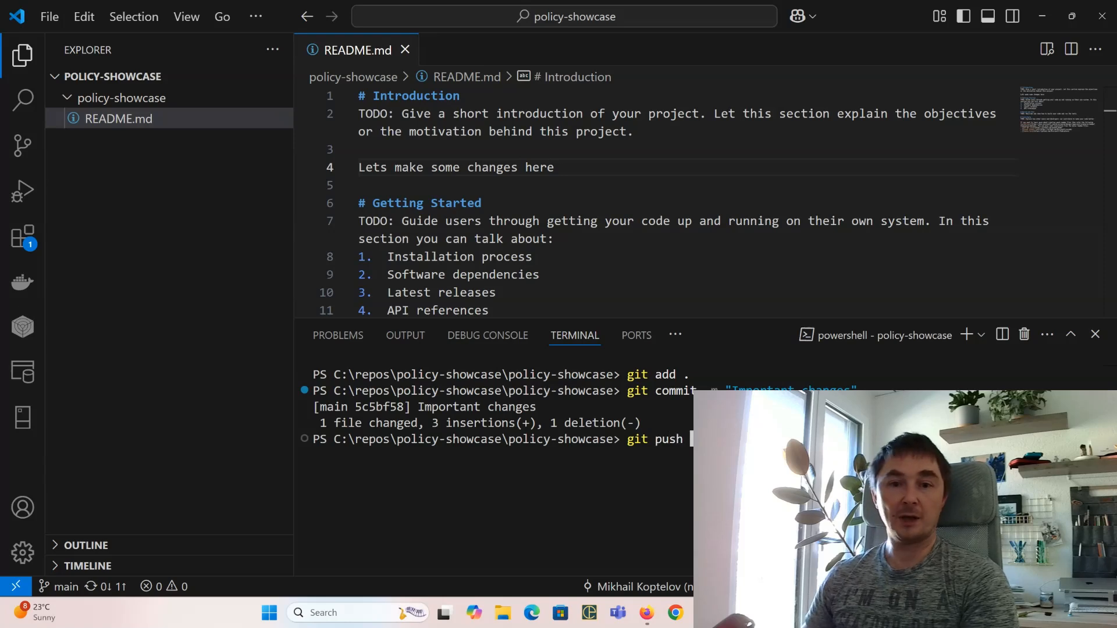
key(Return)
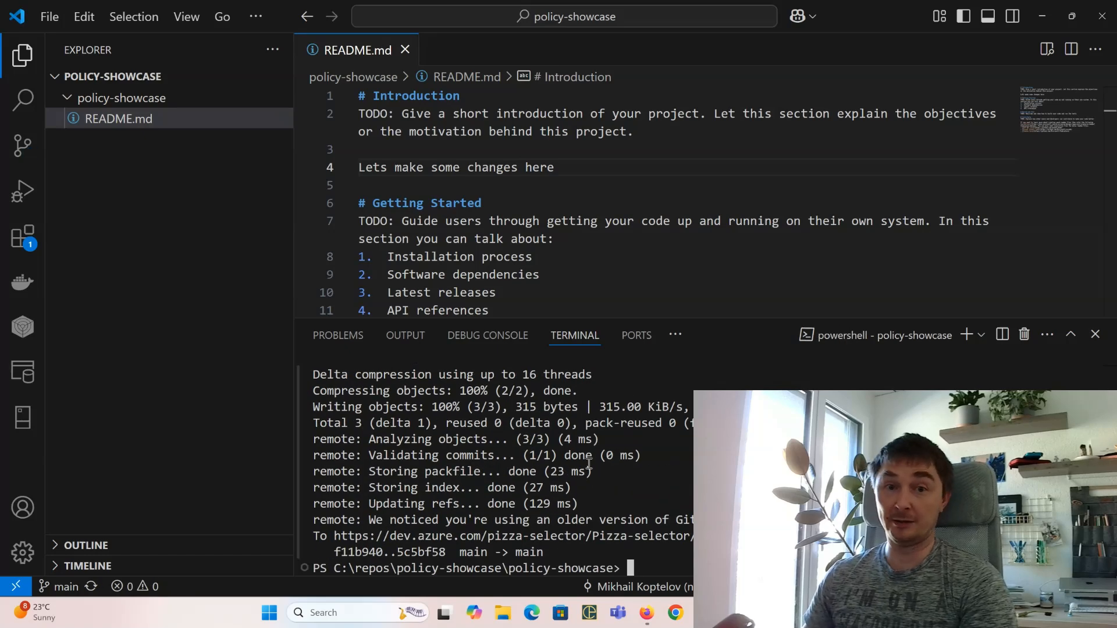
key(alt+Tab)
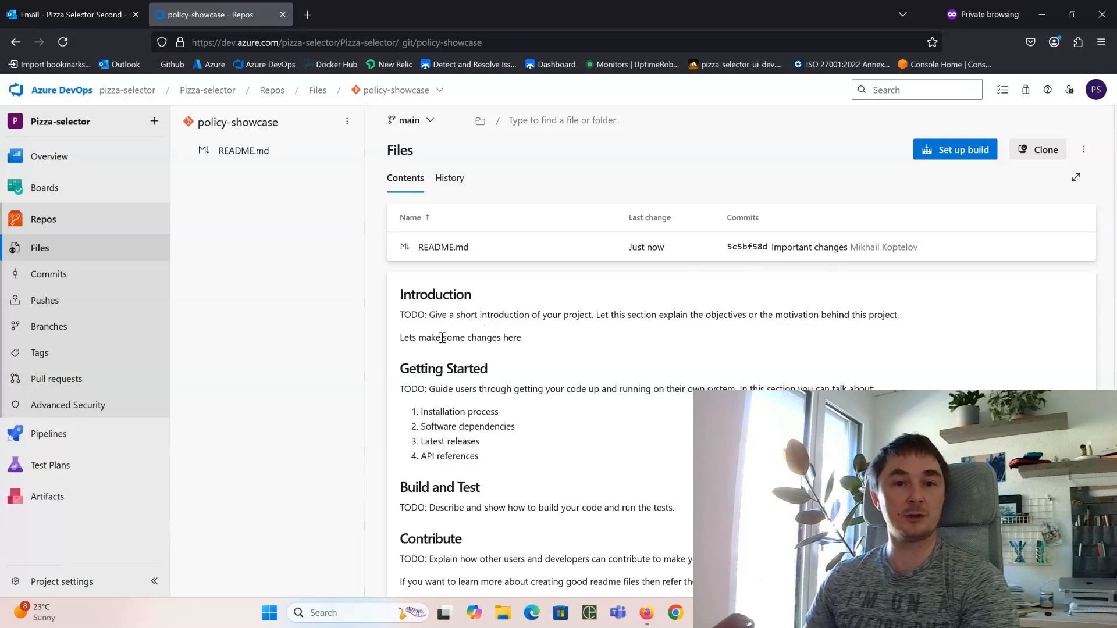
Step: Check the new README line on main, then return to the organization's Users settings window
mouse_move(412, 337)
mouse_down()
mouse_move(513, 341)
mouse_move(396, 342)
mouse_up()
click(410, 342)
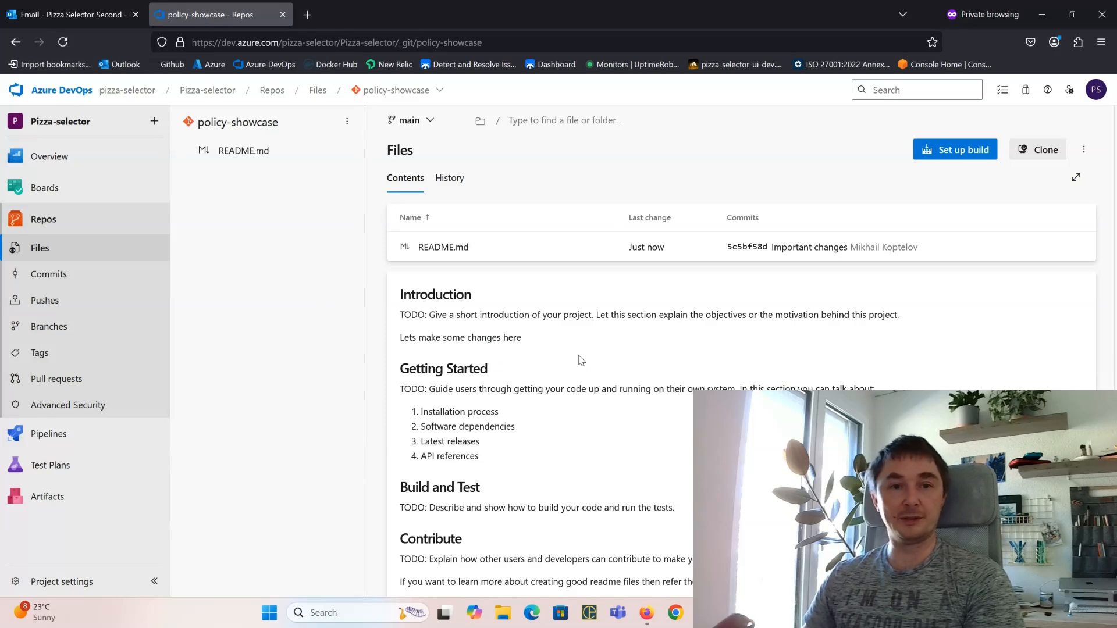
key(alt+Tab)
key(alt+Tab)
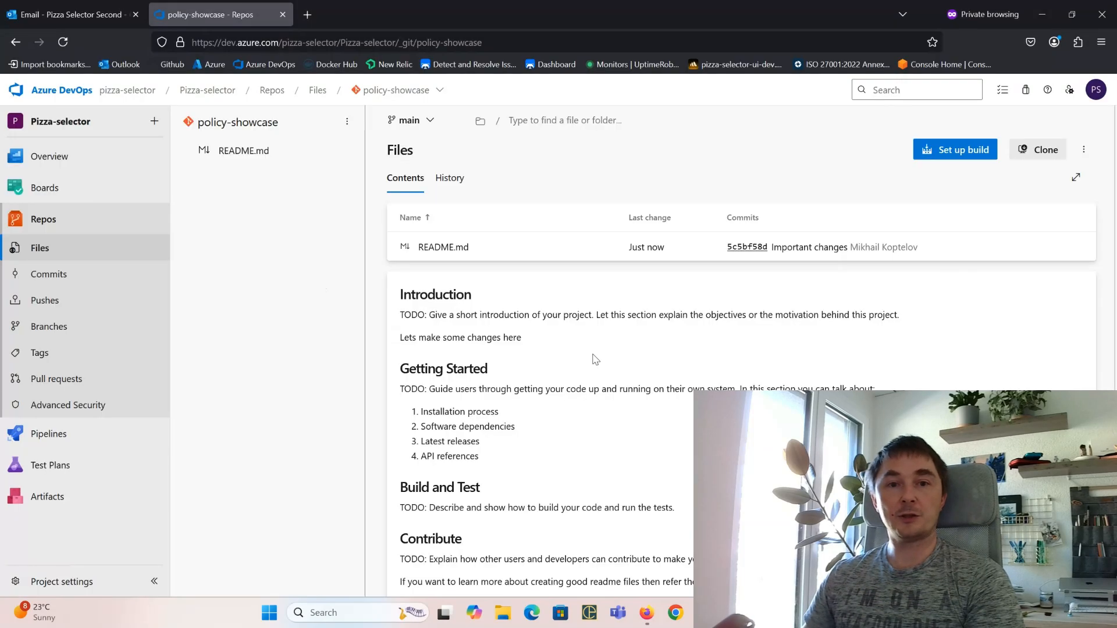
key(alt+Tab)
key(Tab)
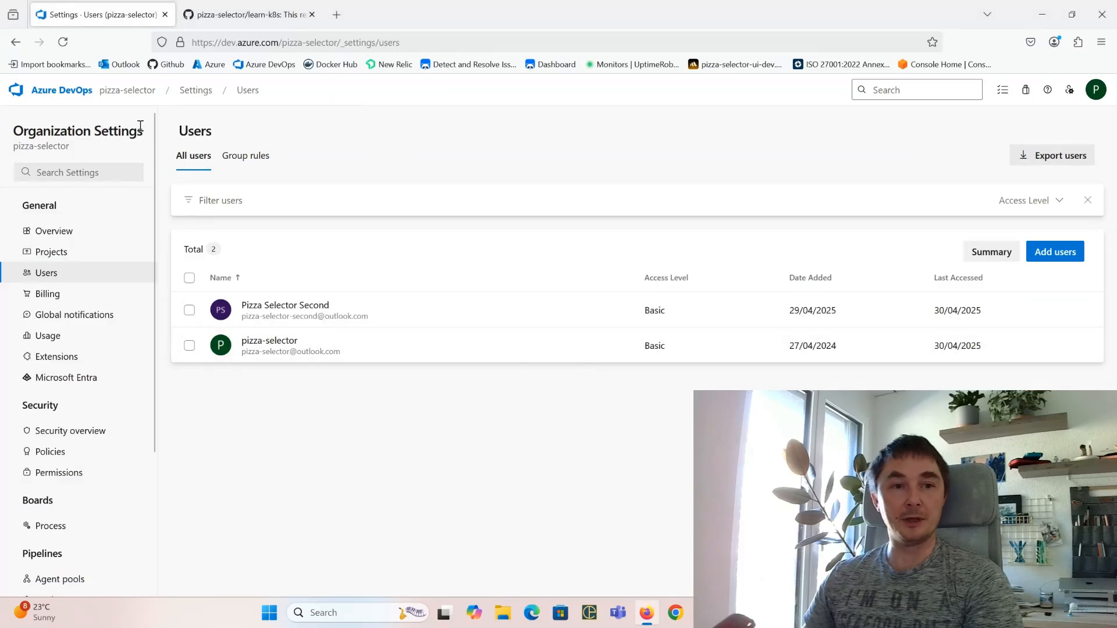
Step: Open the repository settings of the Pizza-selector project
click(68, 90)
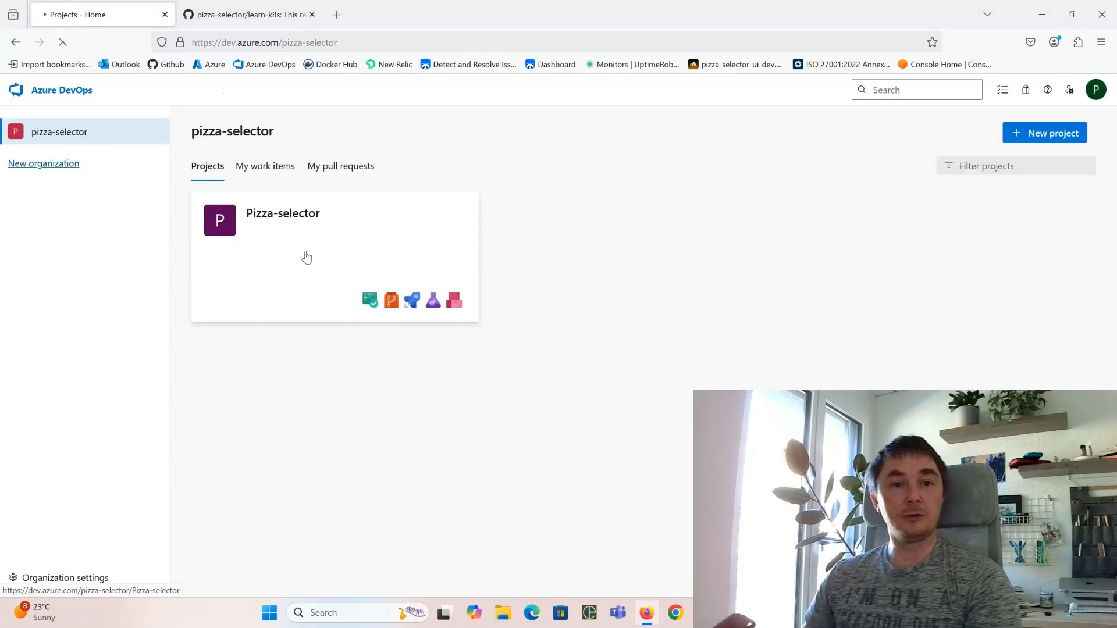
click(305, 257)
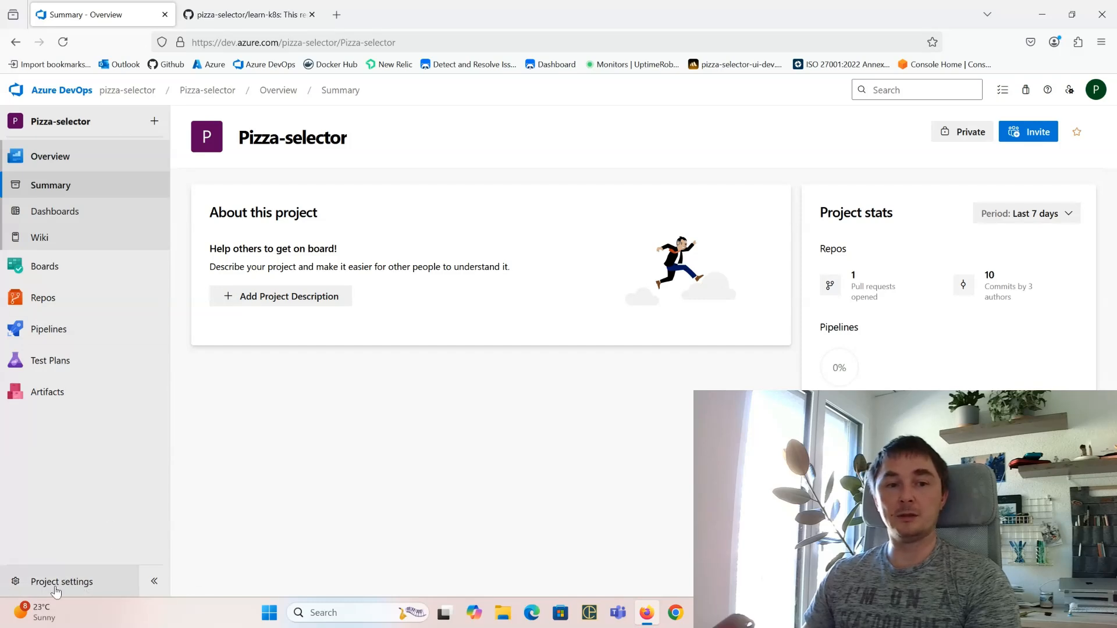
click(56, 589)
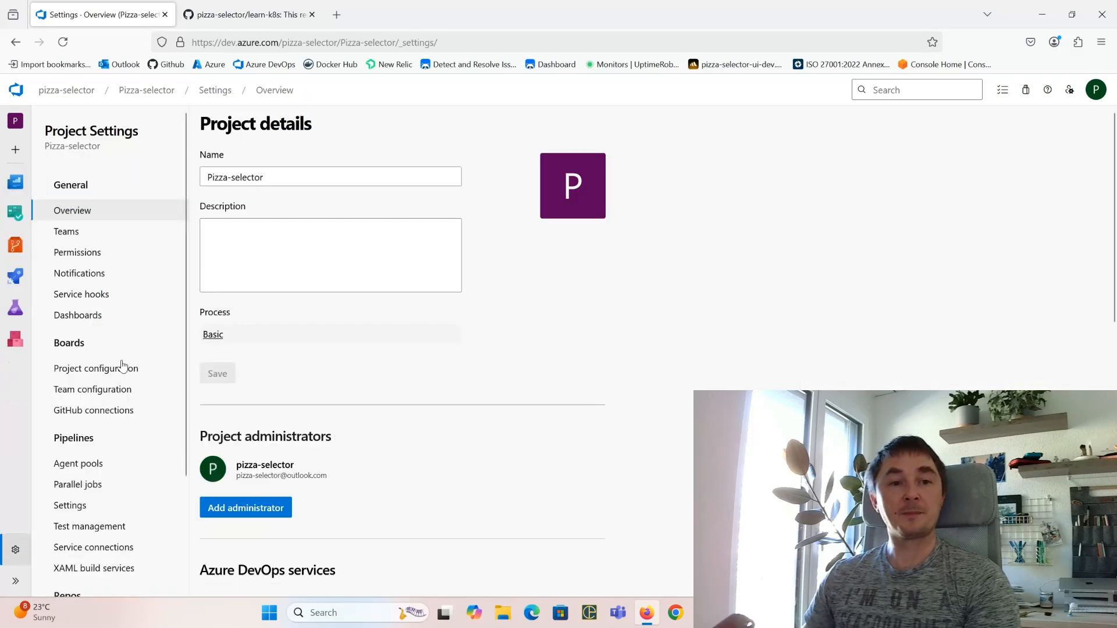
scroll(125, 407, down, 3)
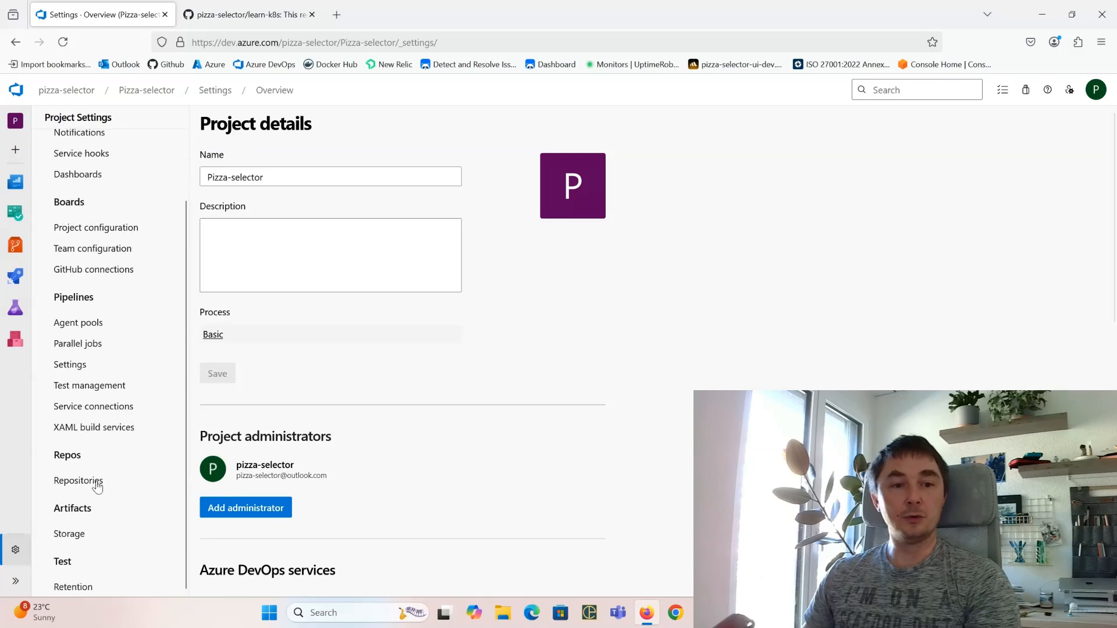
click(88, 480)
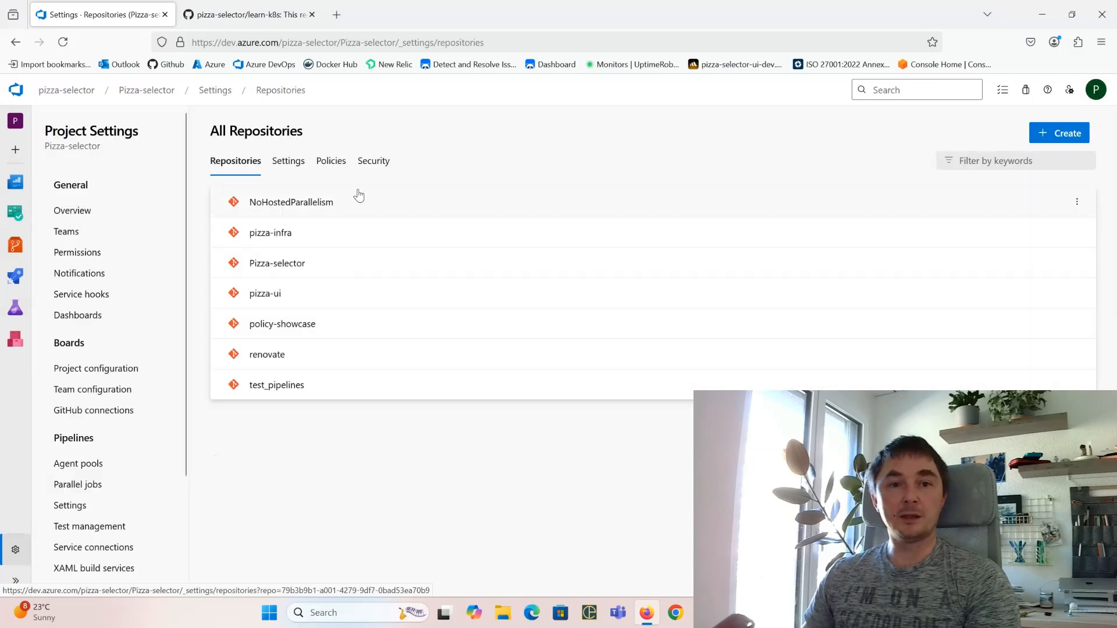
Step: Review the project-wide repository Policies, then go back to the Repositories list
click(332, 164)
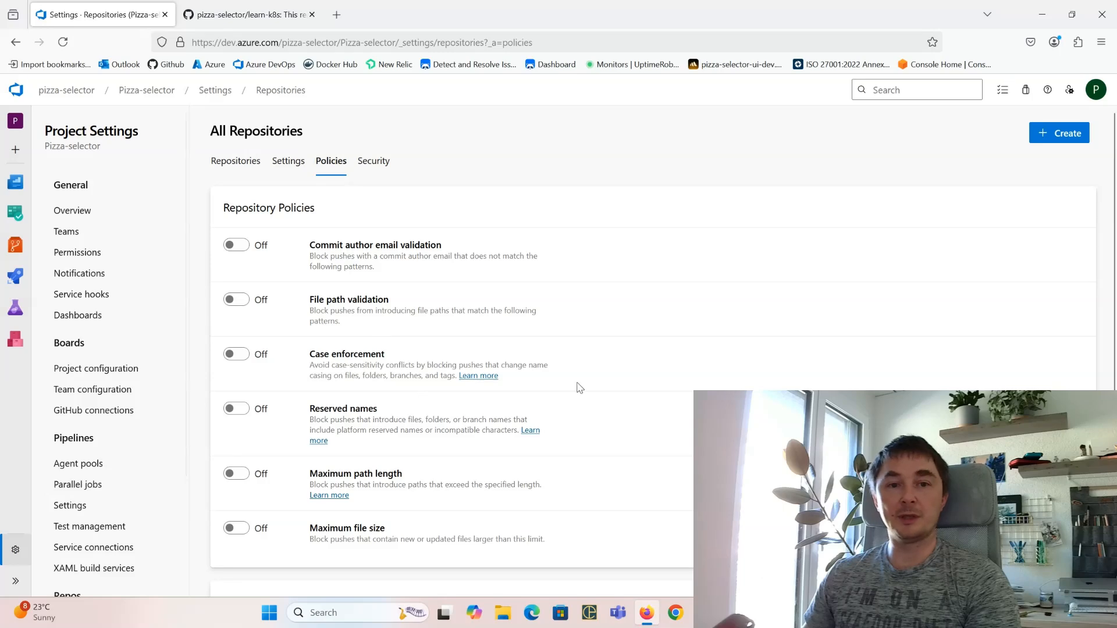
scroll(591, 297, down, 3)
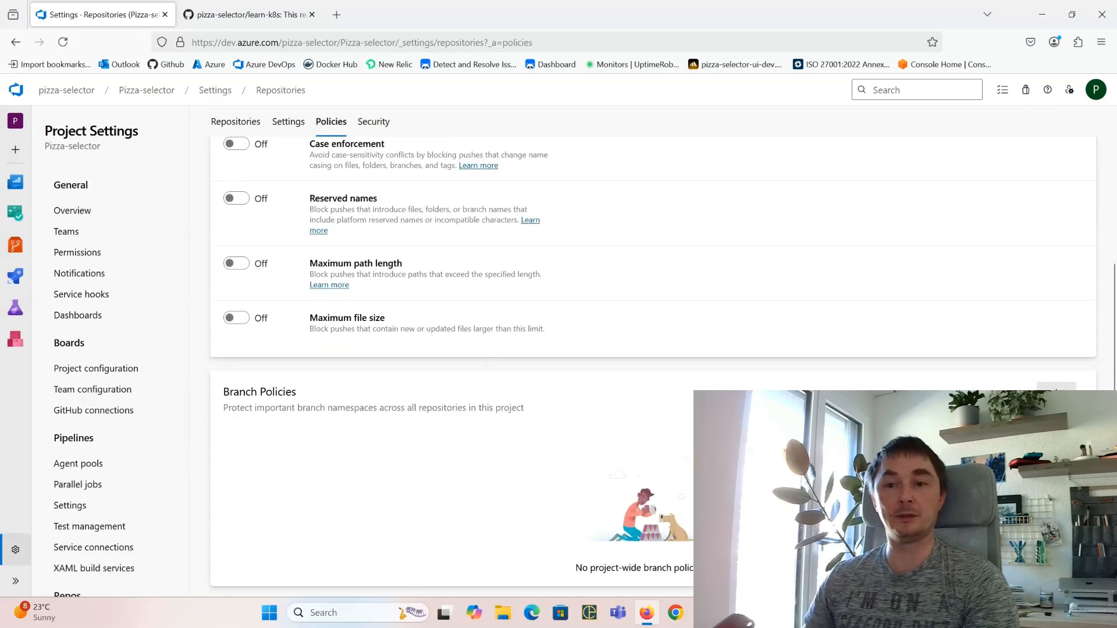
scroll(678, 401, up, 3)
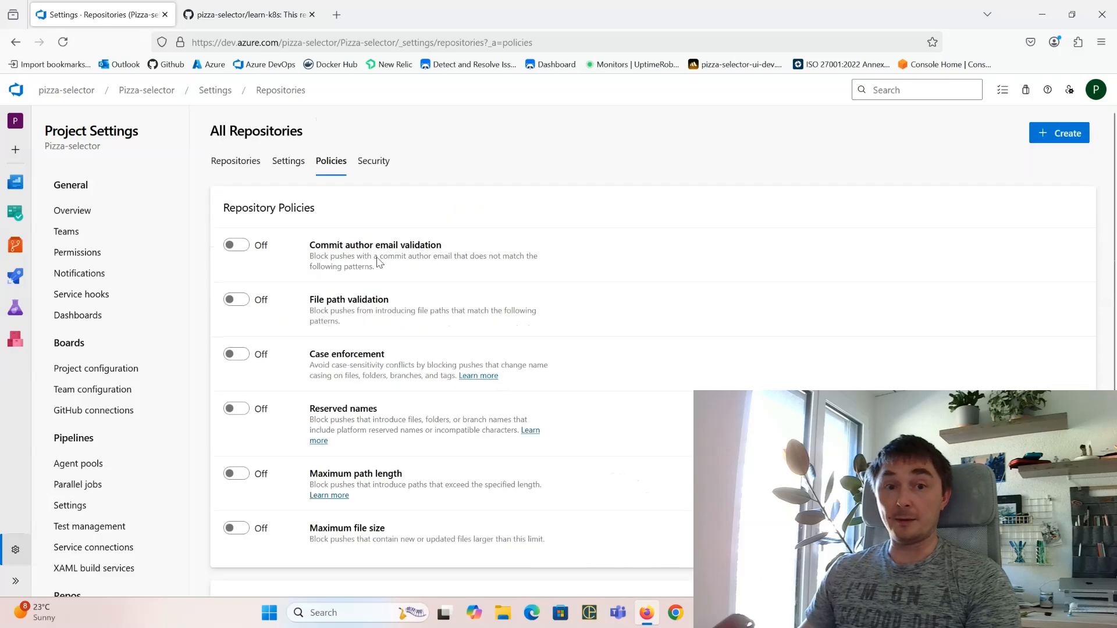
click(224, 165)
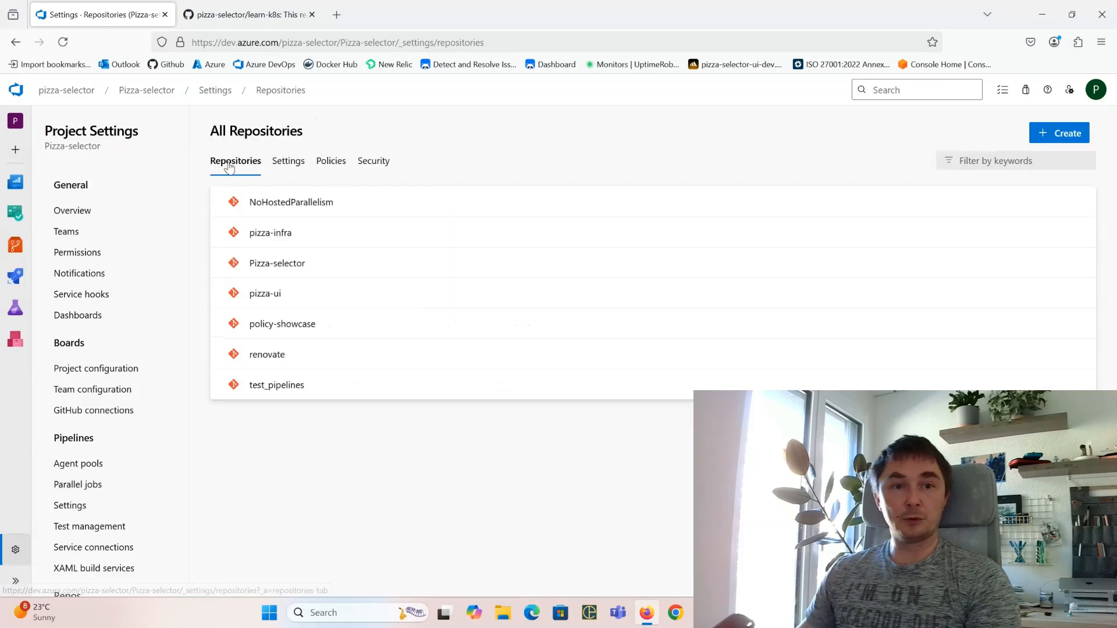
Step: Open the branch policies for policy-showcase's main branch
click(351, 331)
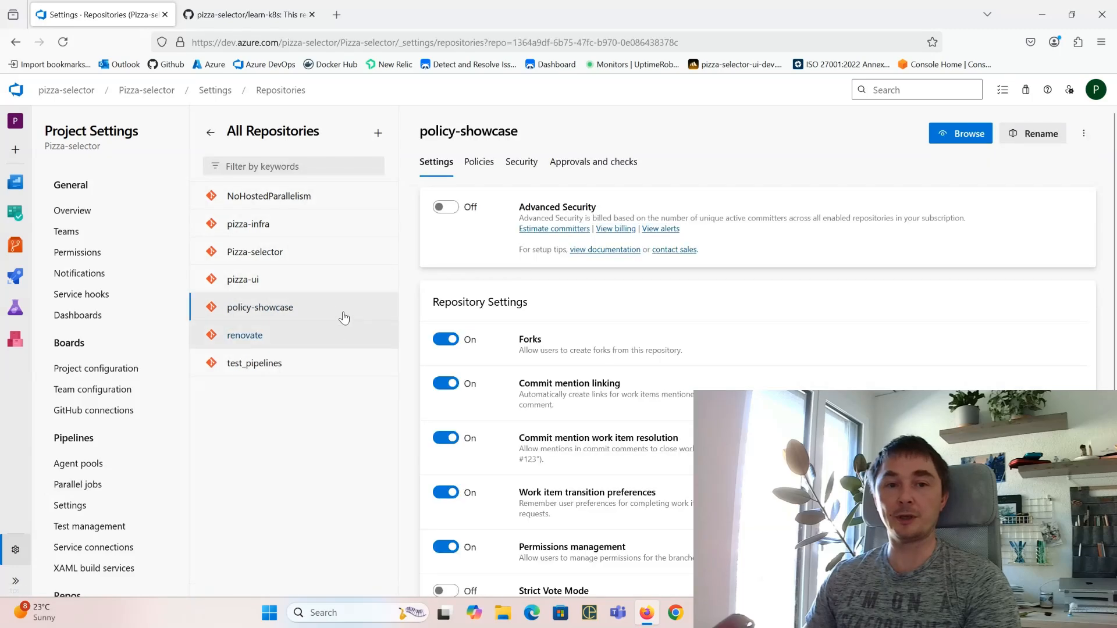
click(482, 164)
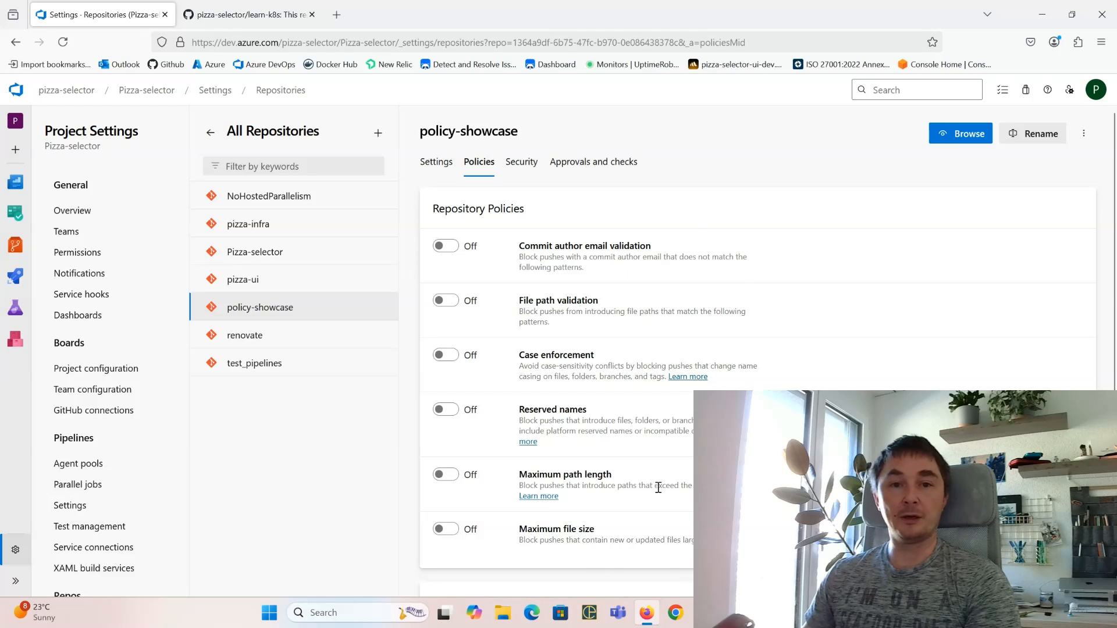
scroll(658, 487, down, 2)
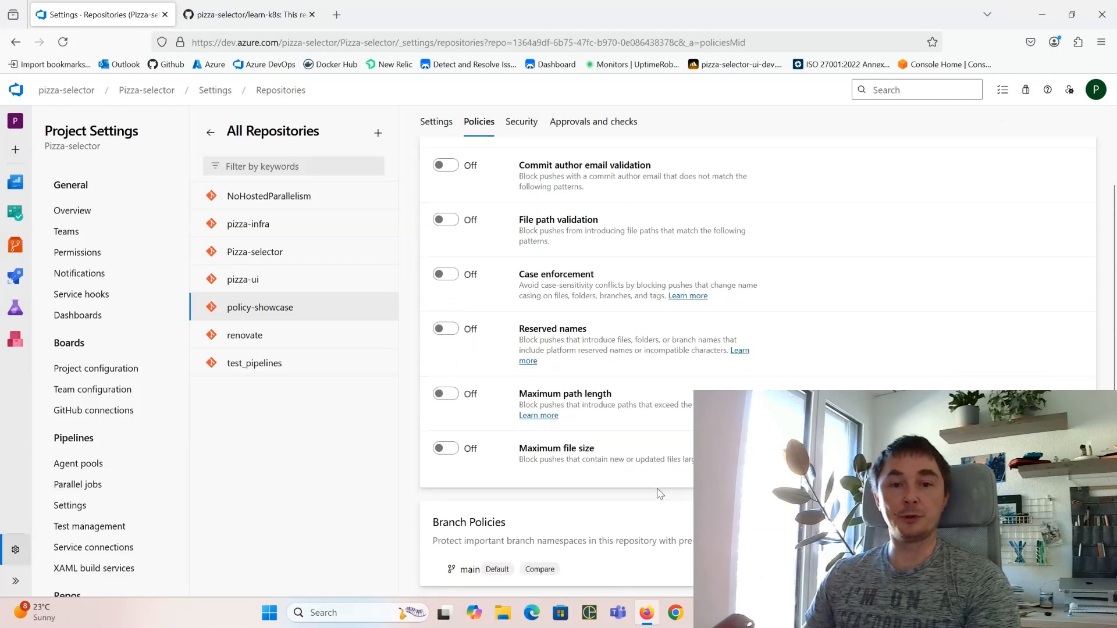
click(617, 573)
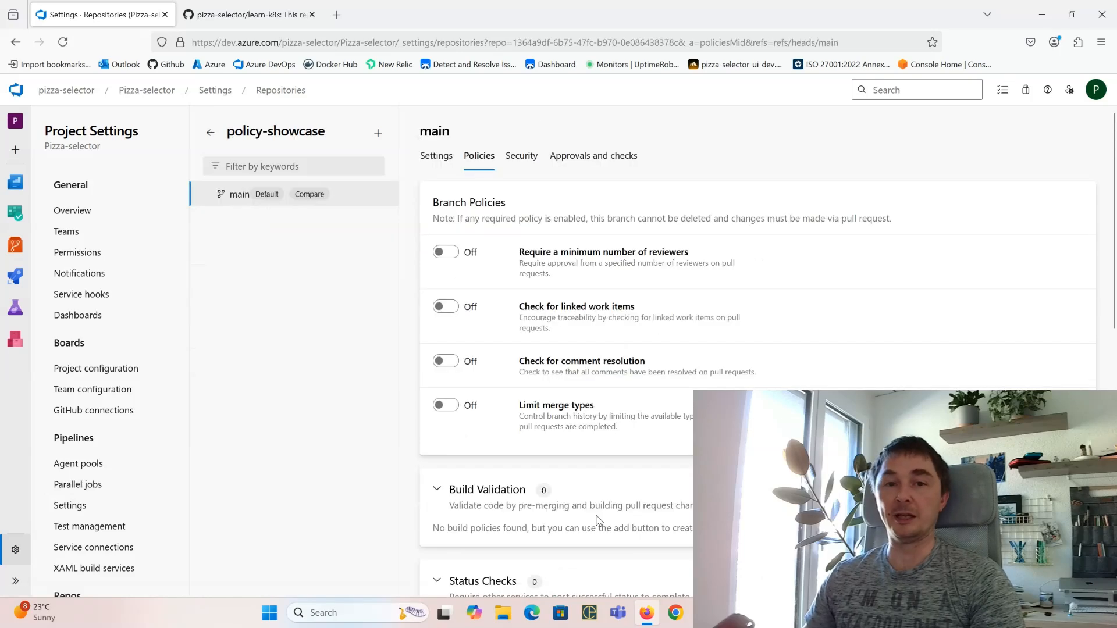
Step: Require at least 1 reviewer, prohibit the most recent pusher approving, and allow requestors to self-approve
click(444, 255)
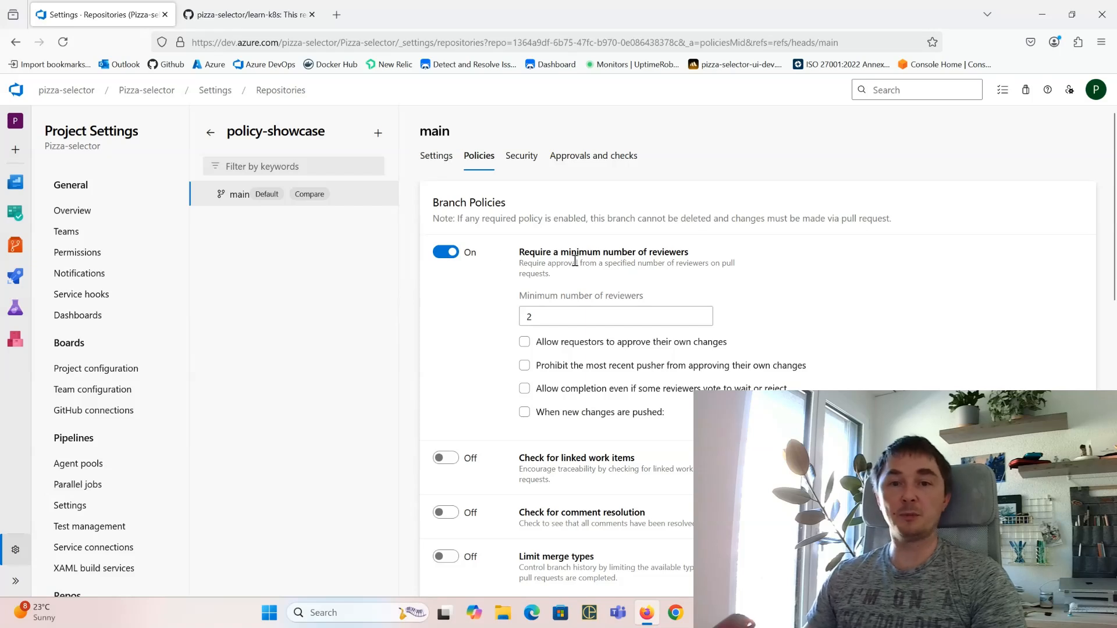
double_click(529, 318)
text(1)
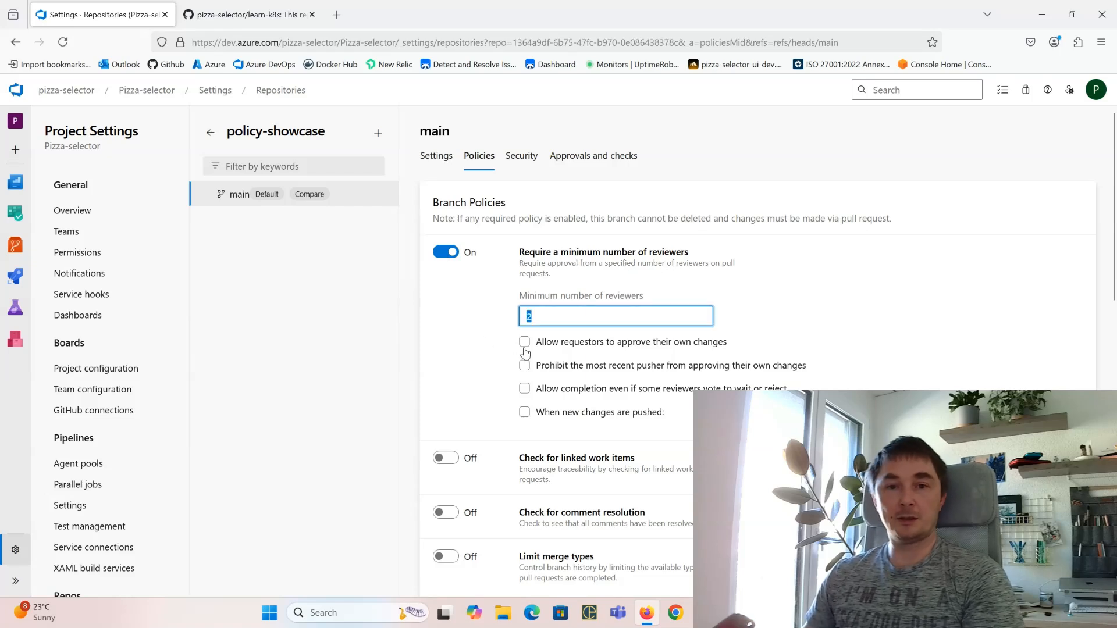
click(480, 357)
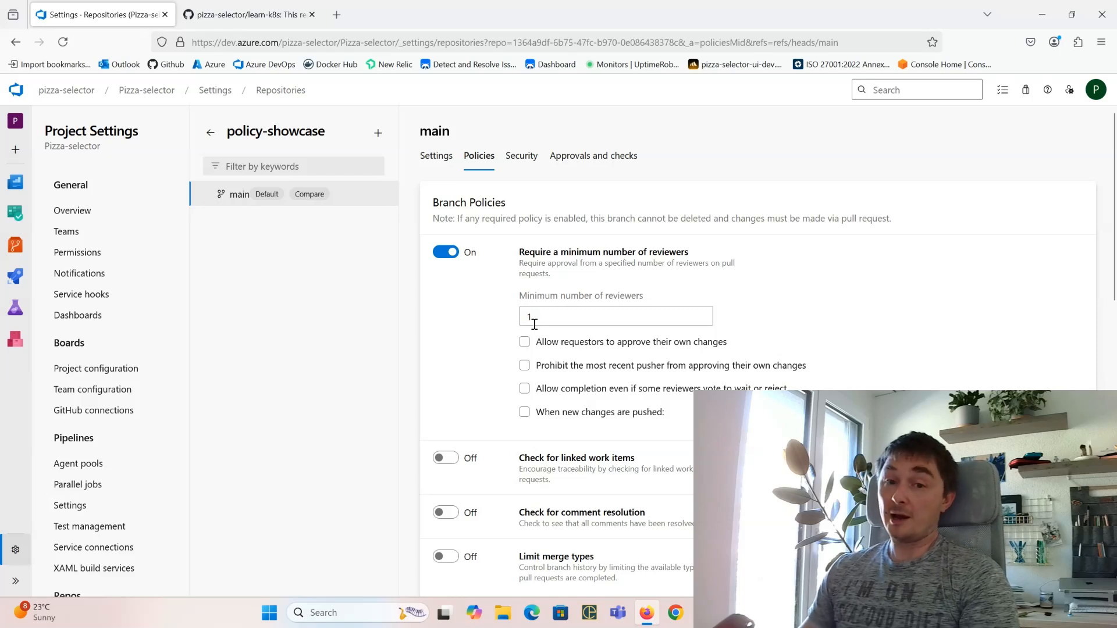
click(559, 371)
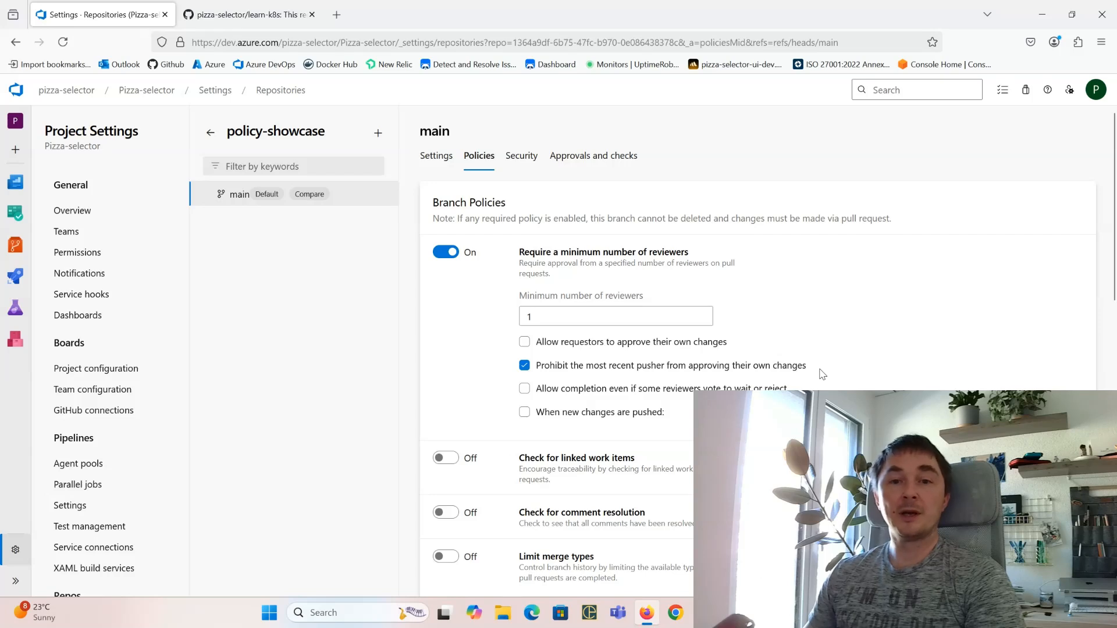
click(645, 344)
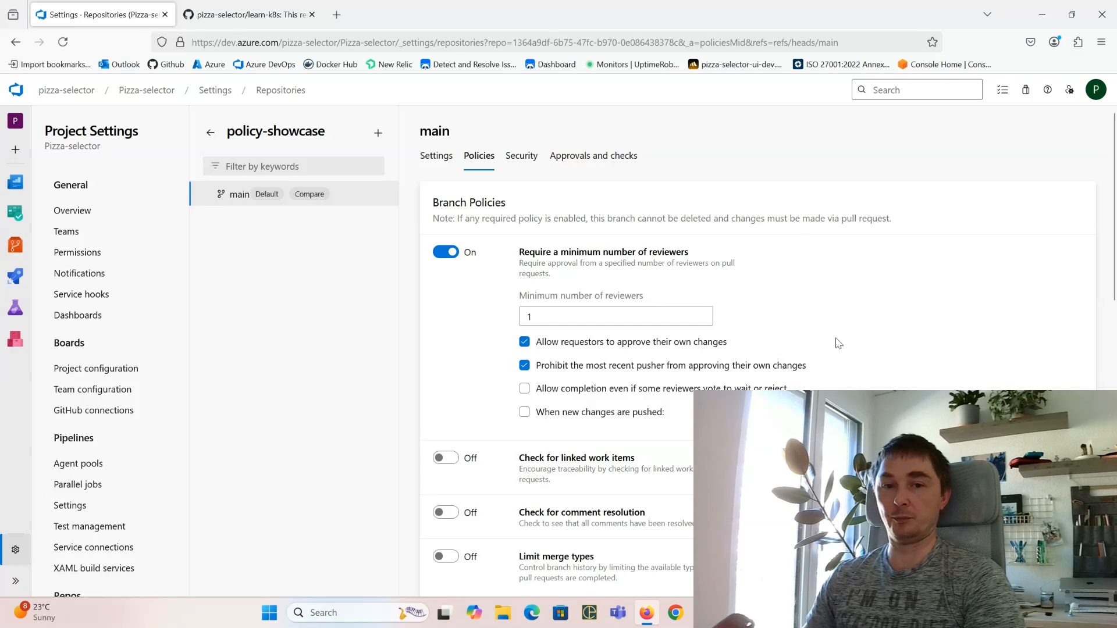
scroll(678, 326, down, 3)
scroll(678, 327, up, 1)
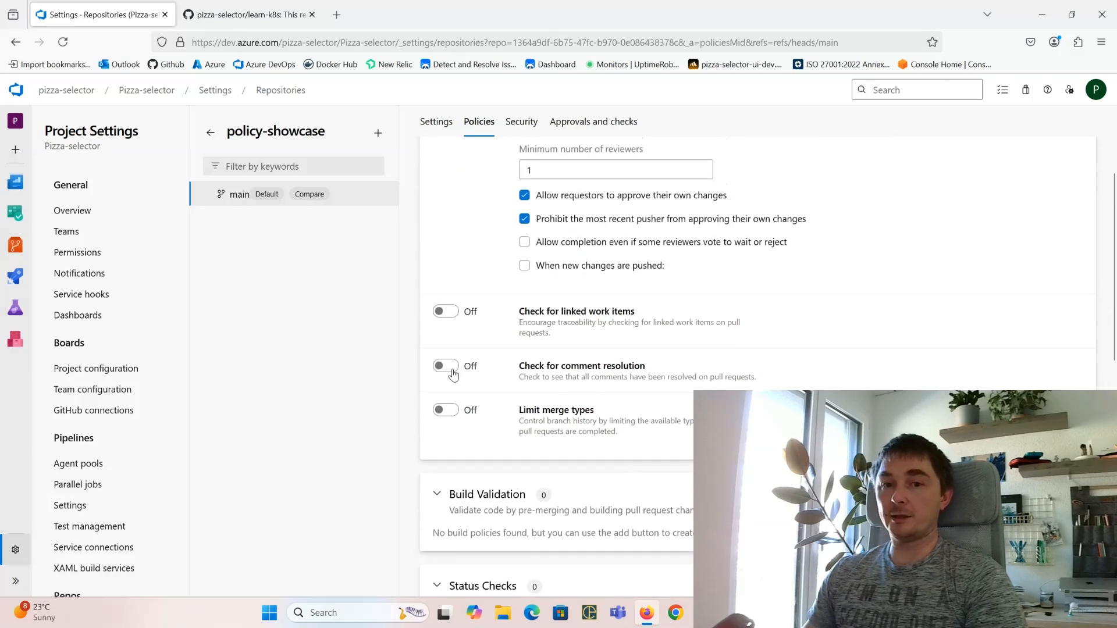
scroll(462, 387, up, 2)
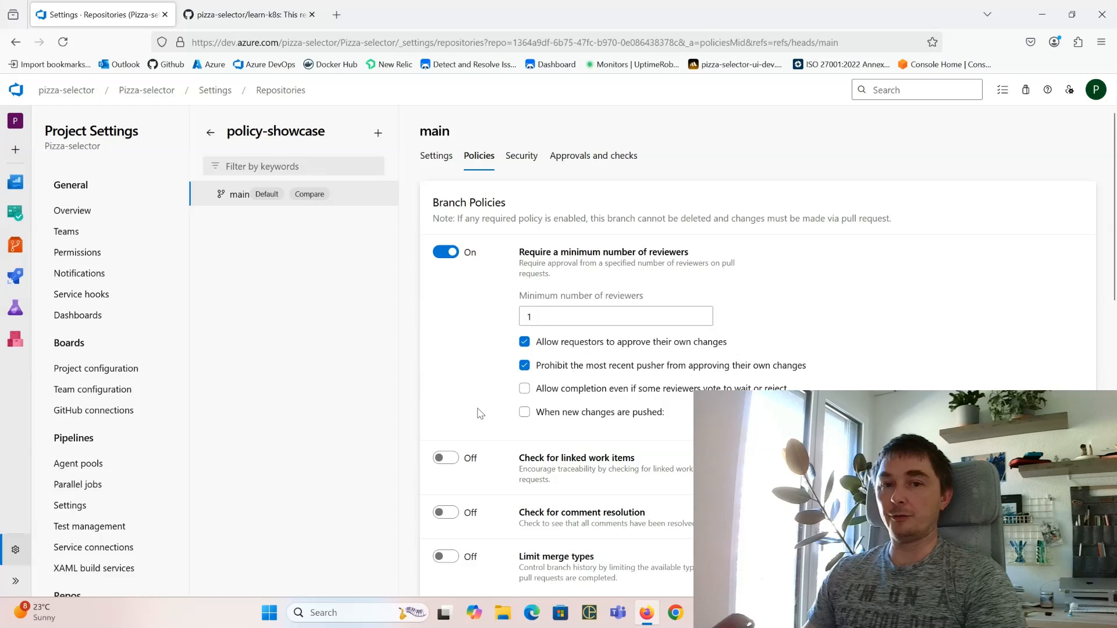
Step: Turn on Required comment resolution checking and look over the Build Validation and Status Checks sections
click(446, 513)
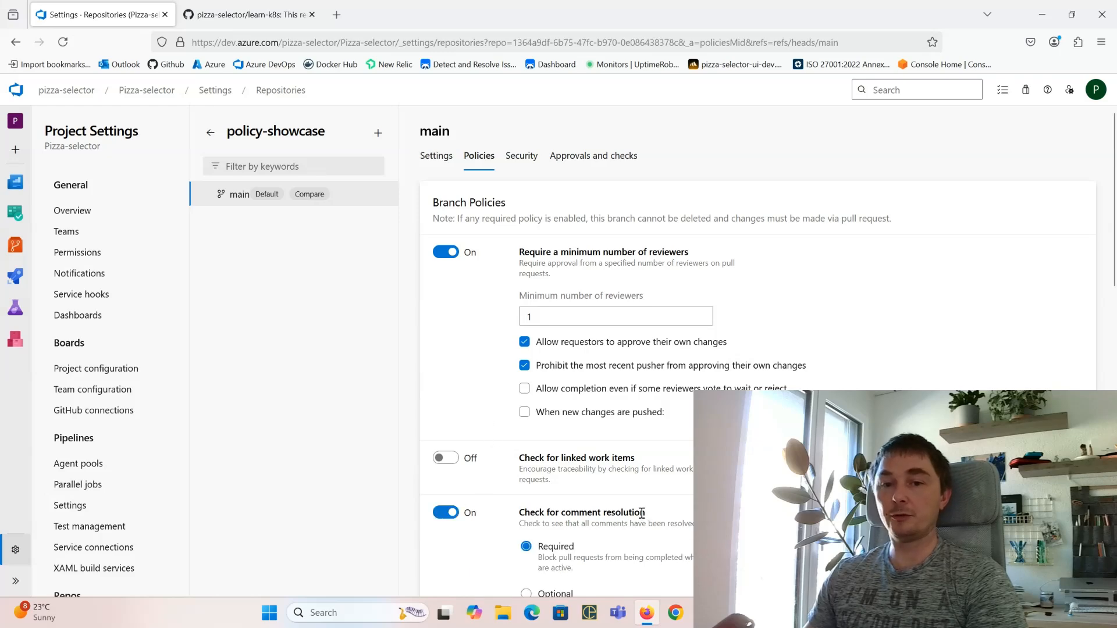
scroll(642, 513, down, 3)
scroll(740, 367, up, 3)
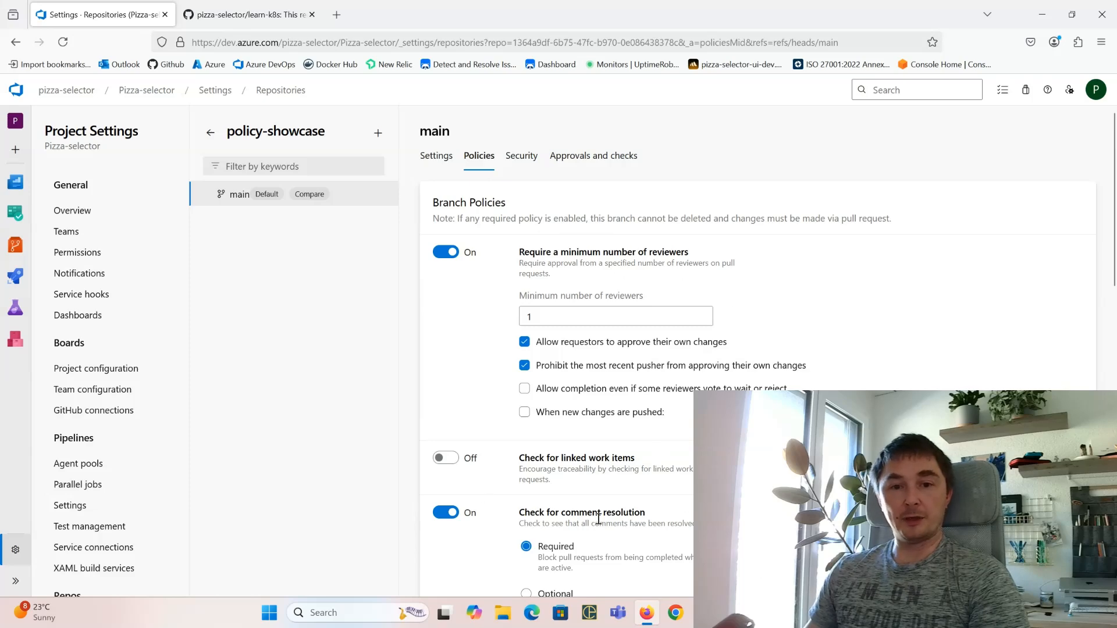
scroll(599, 517, down, 7)
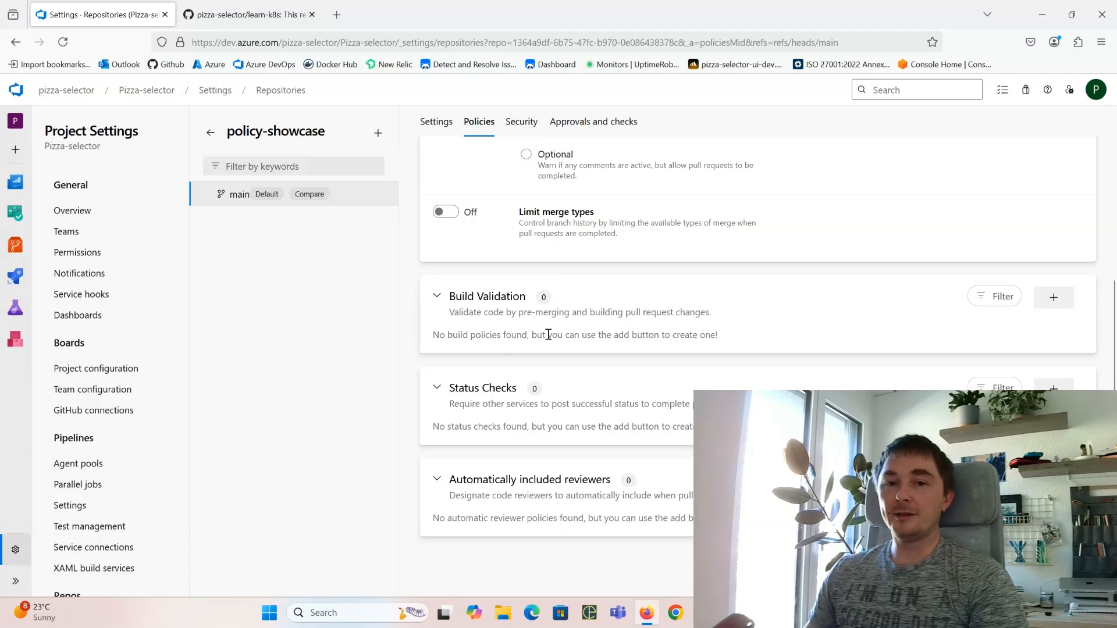
drag(548, 335, 691, 335)
click(705, 337)
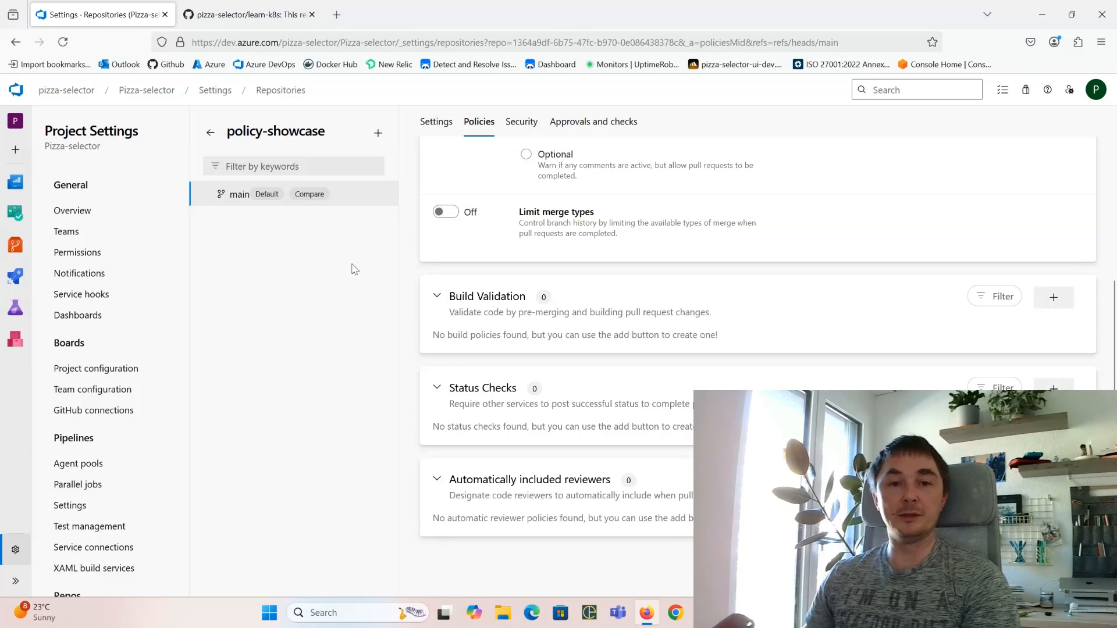
scroll(722, 372, up, 8)
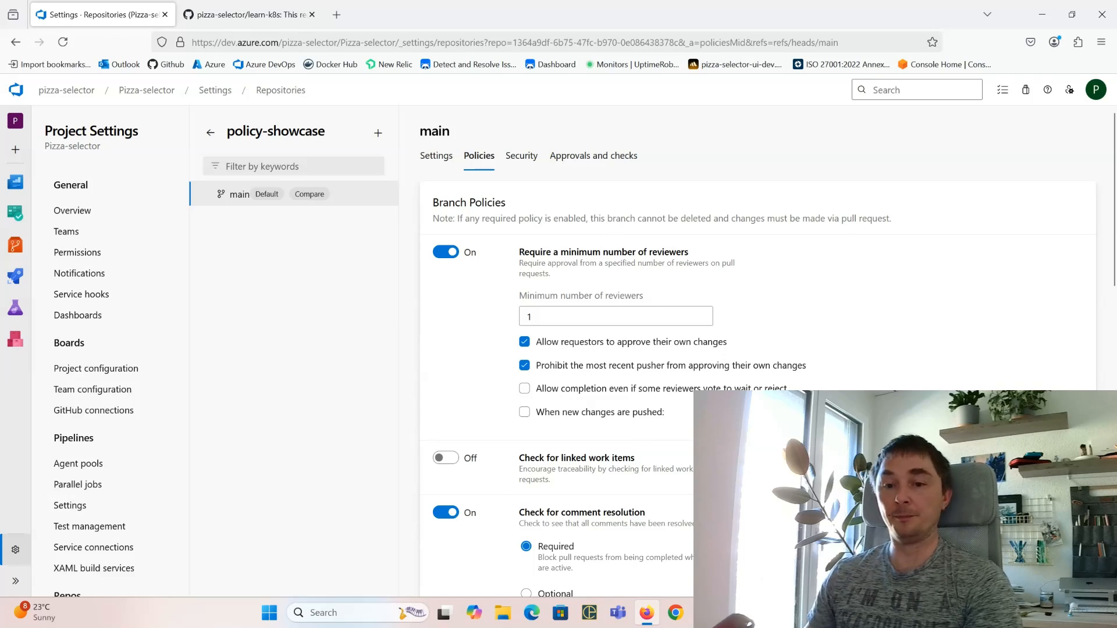
Step: Add the line 'Lets make some breaking changes' after line 4 of README.md and save
key(alt+Tab)
click(562, 225)
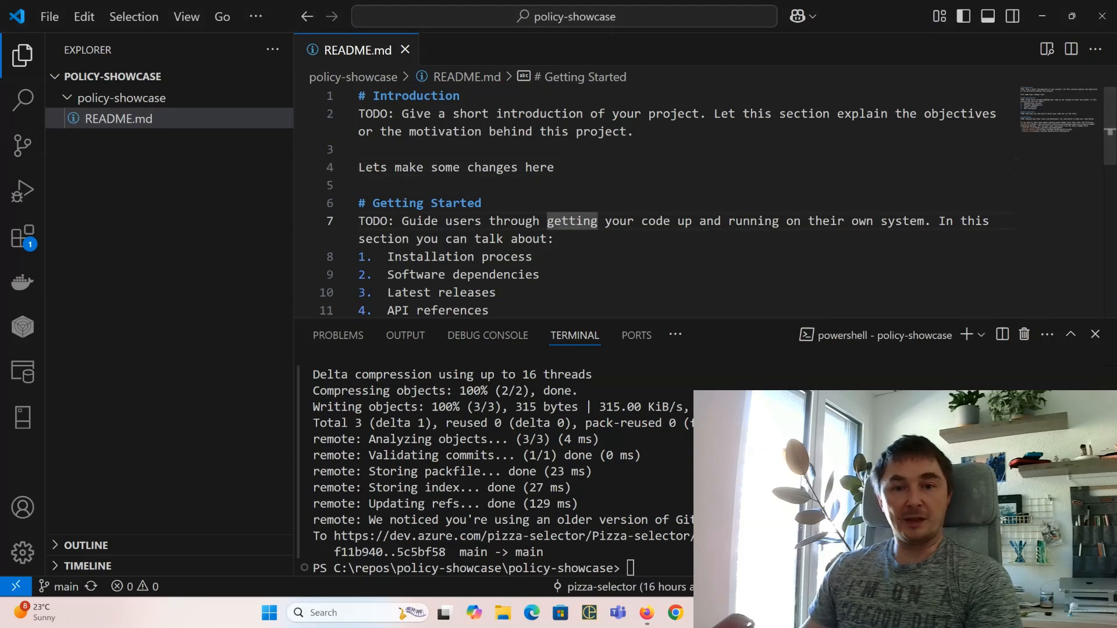
click(630, 567)
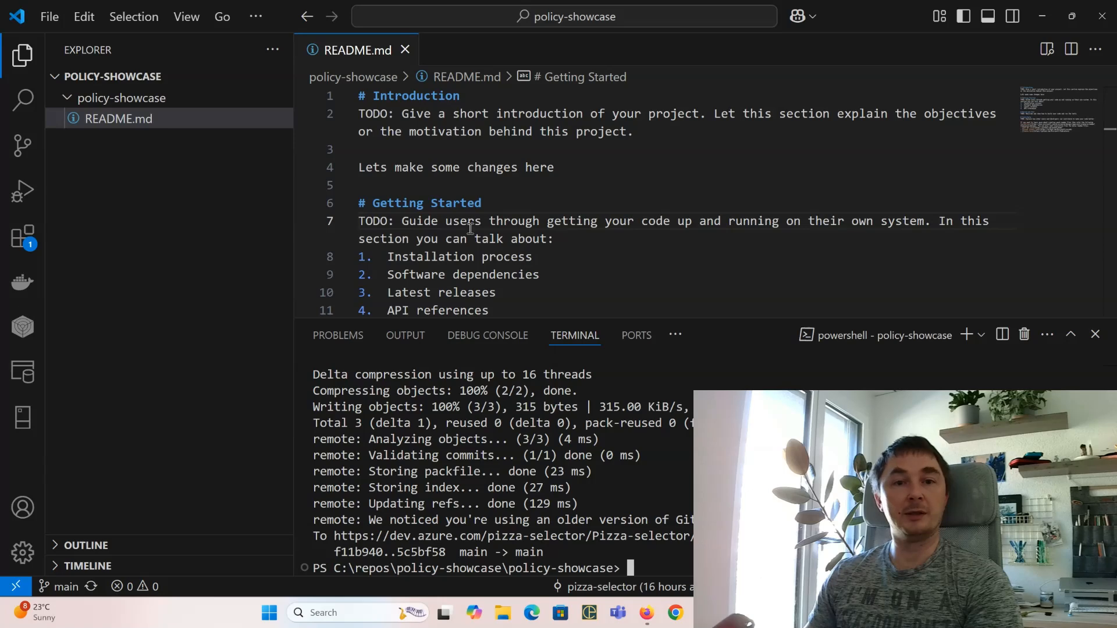
click(553, 167)
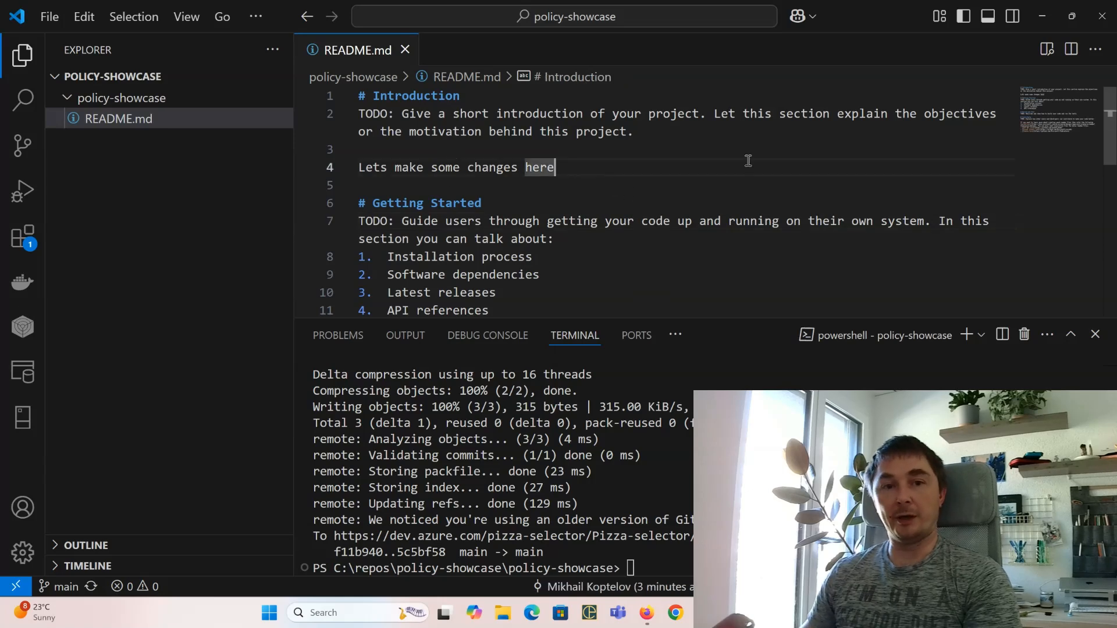
key(Return)
text(Lets mak)
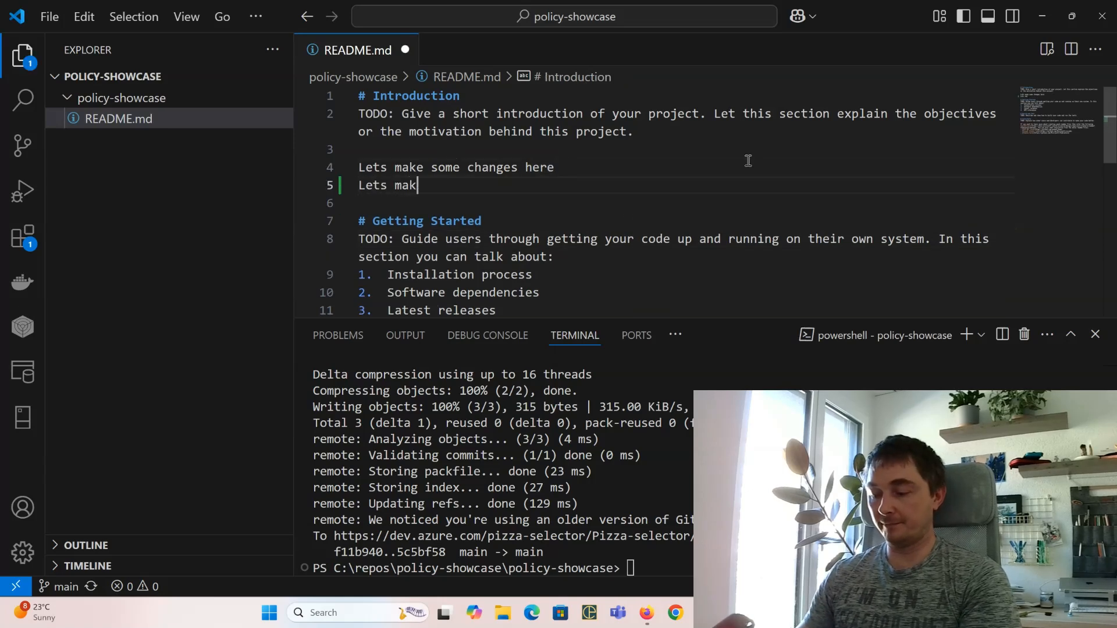
text(e some brea)
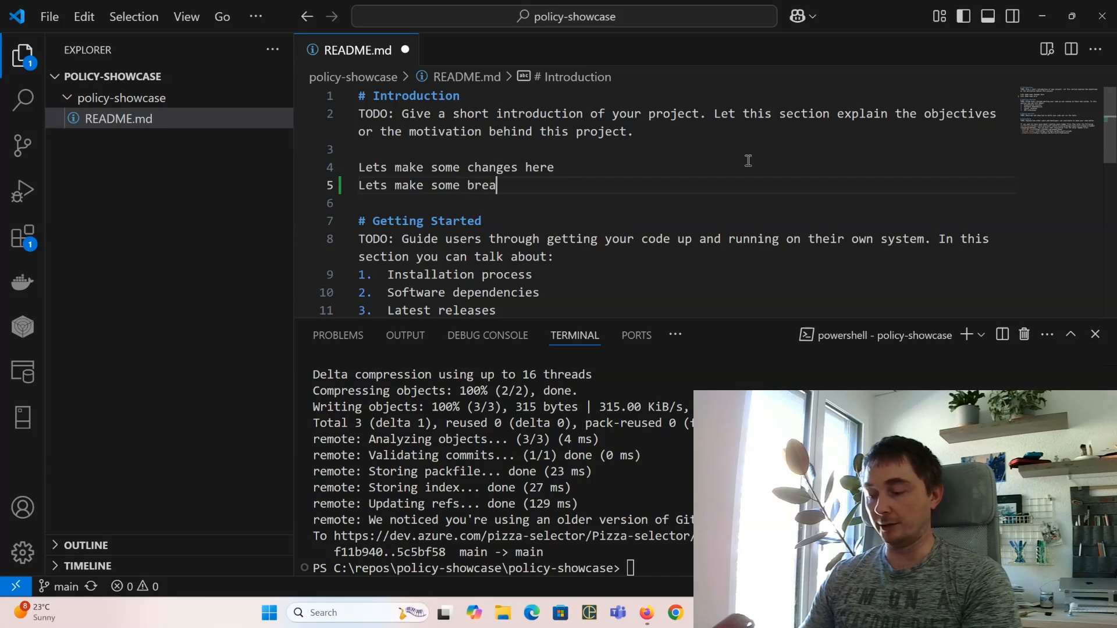
text(king changes)
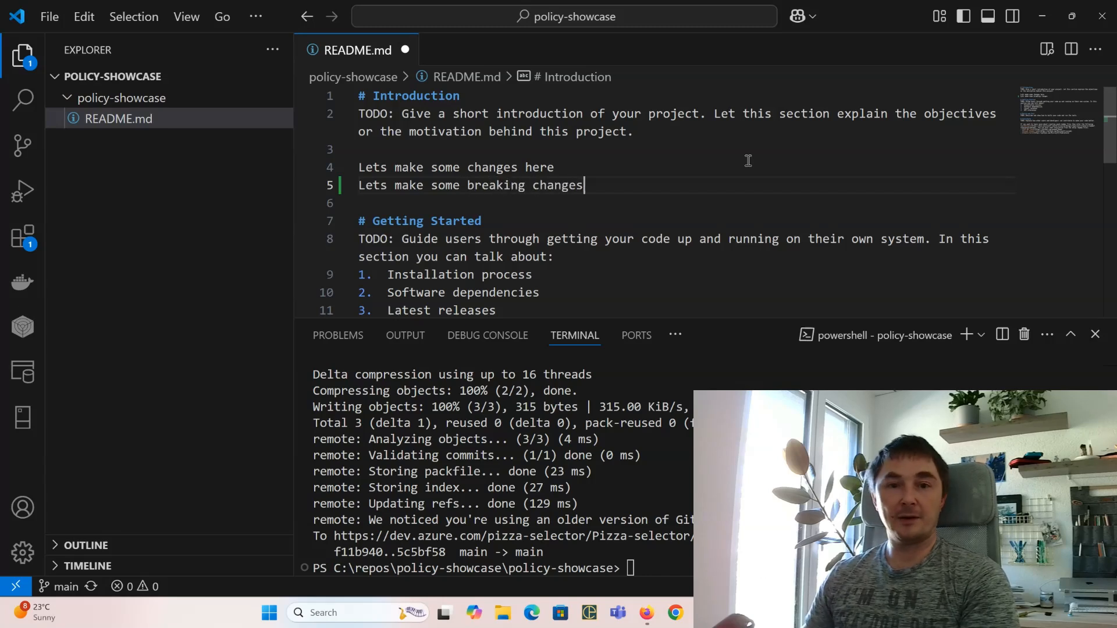
key(ctrl+s)
Step: Commit the change as 'Breaking' and push to main, where the server rejects it
click(831, 348)
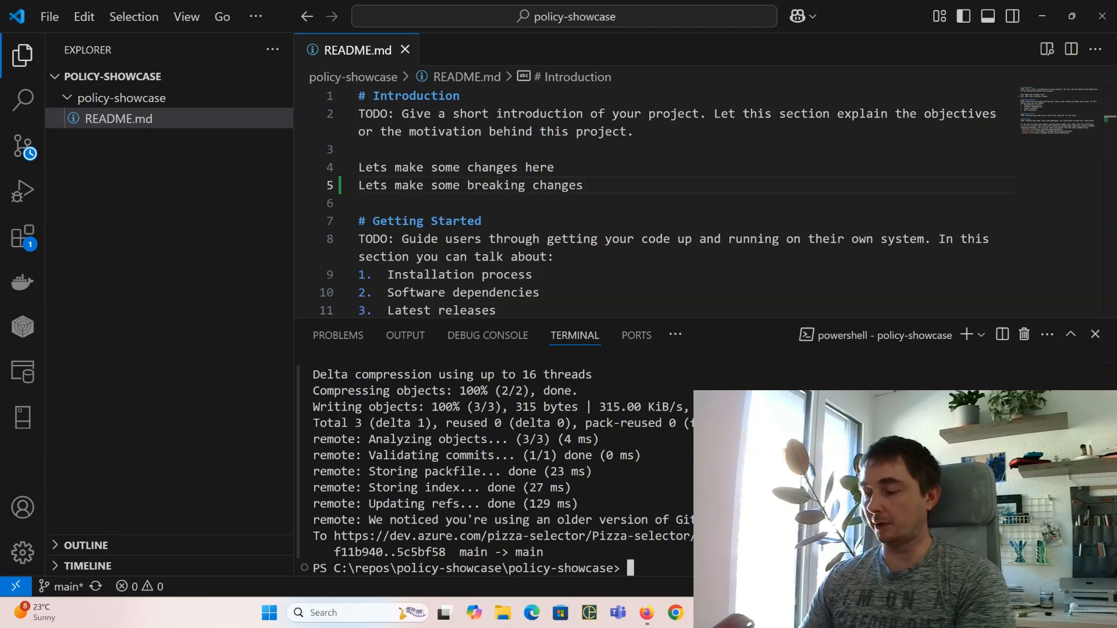
text(git add .)
key(Return)
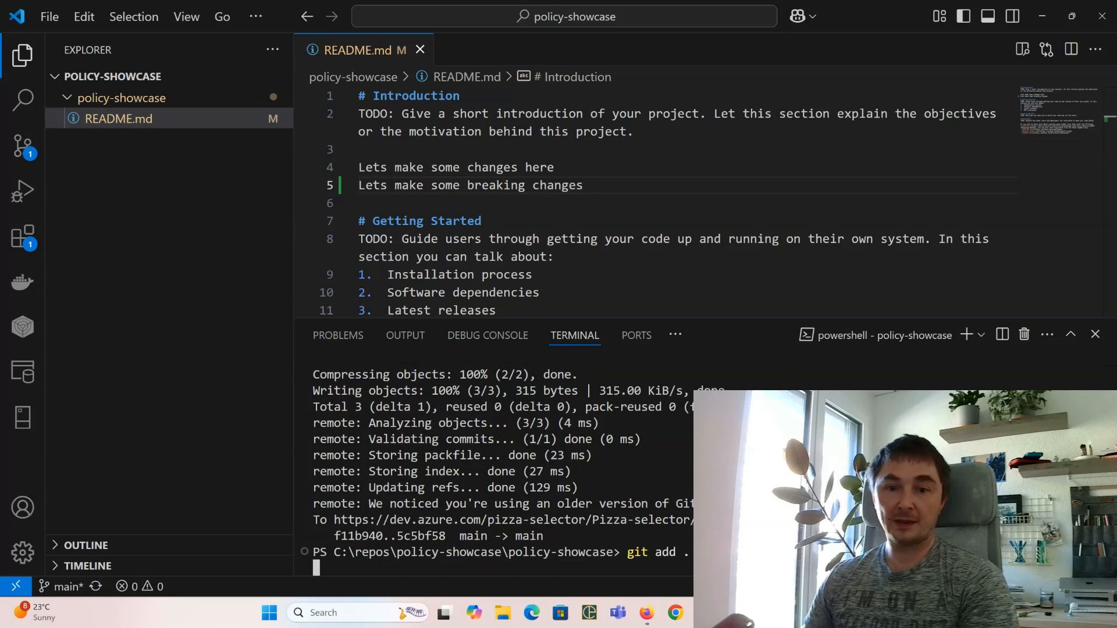
text(git commit)
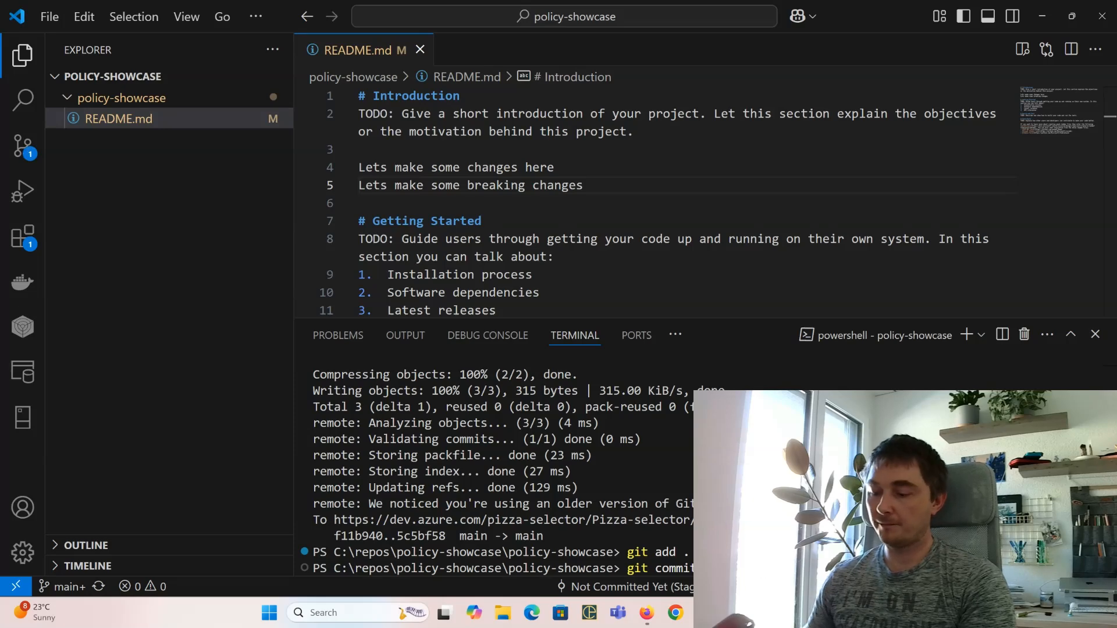
text( -m "Breaking")
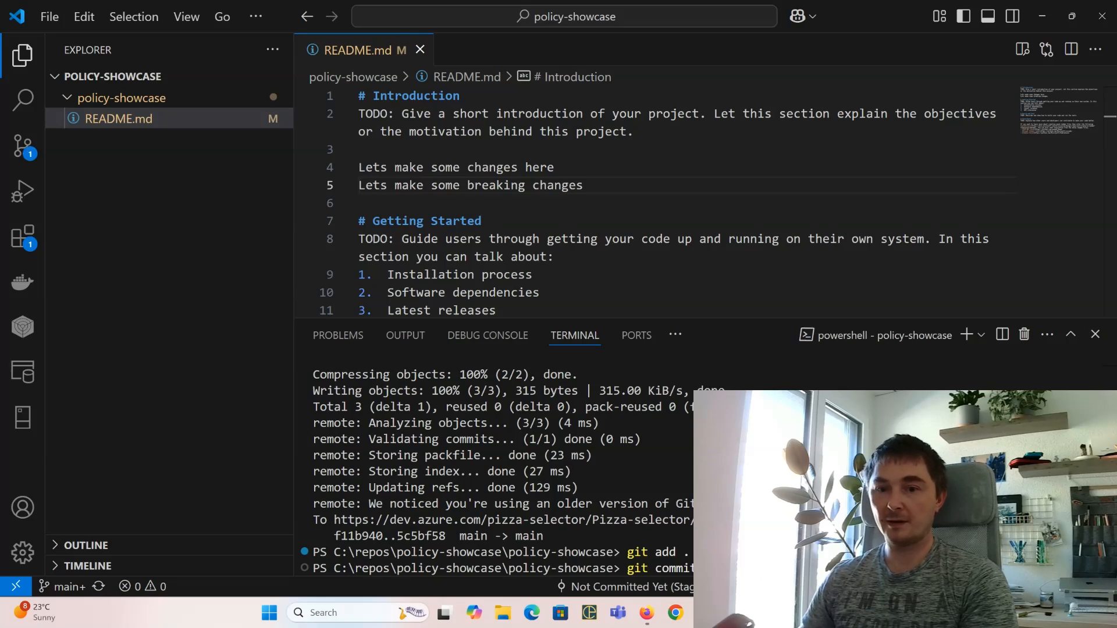
key(Return)
text(git)
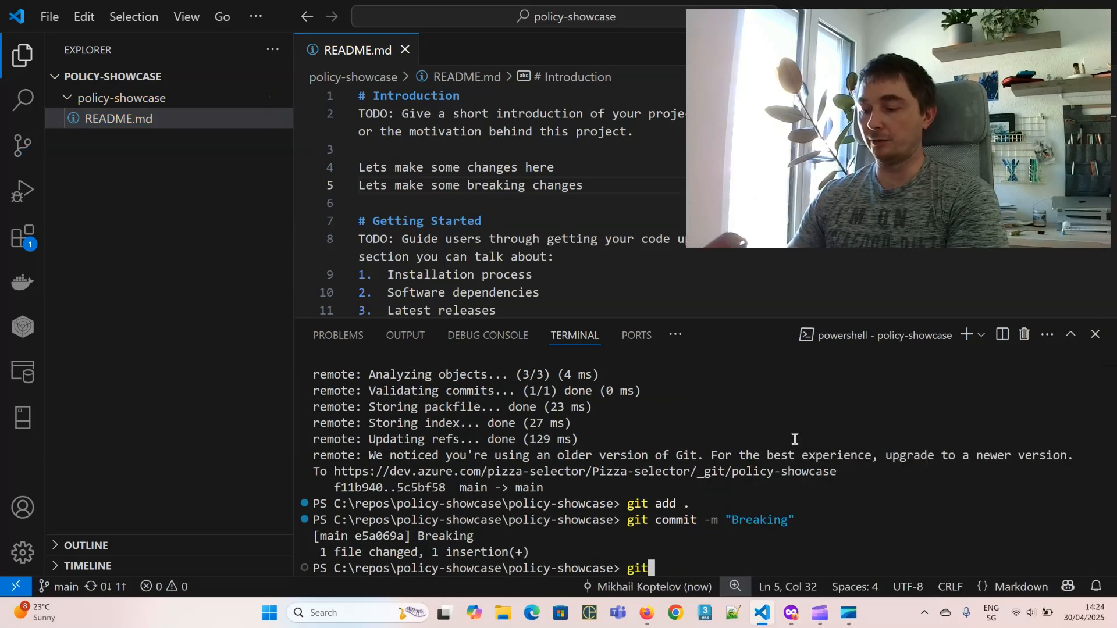
text( pu)
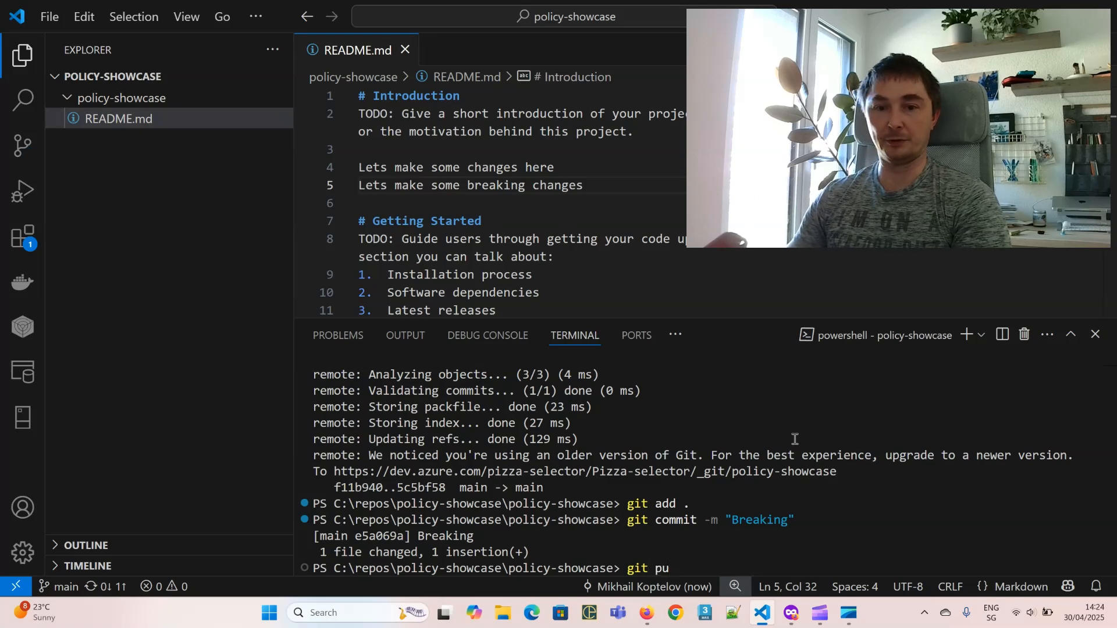
text(sh)
key(Return)
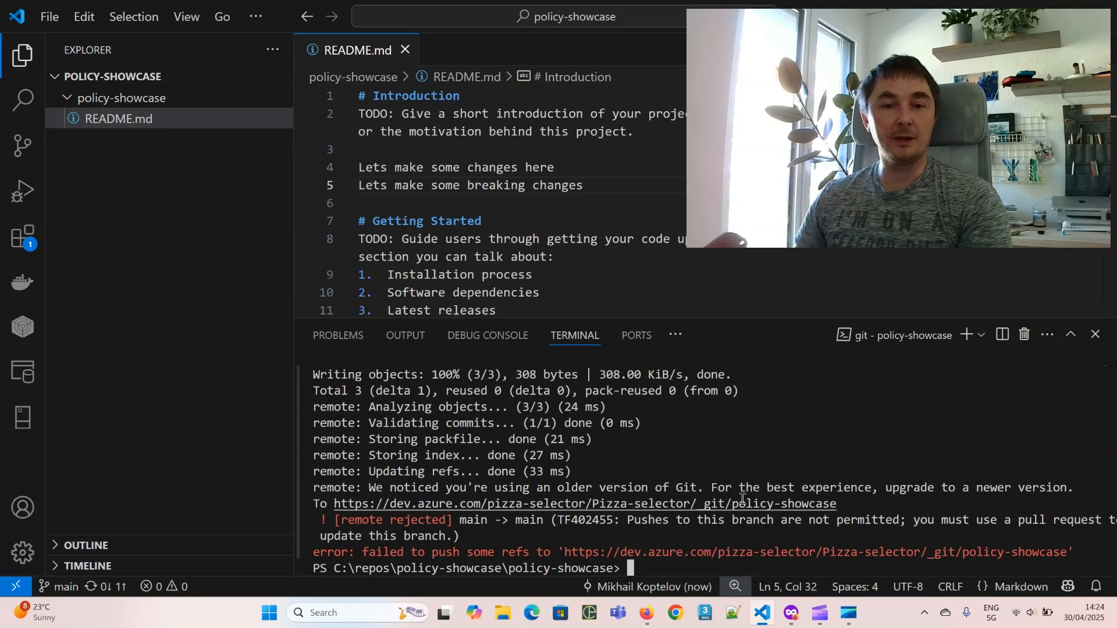
drag(341, 521, 446, 524)
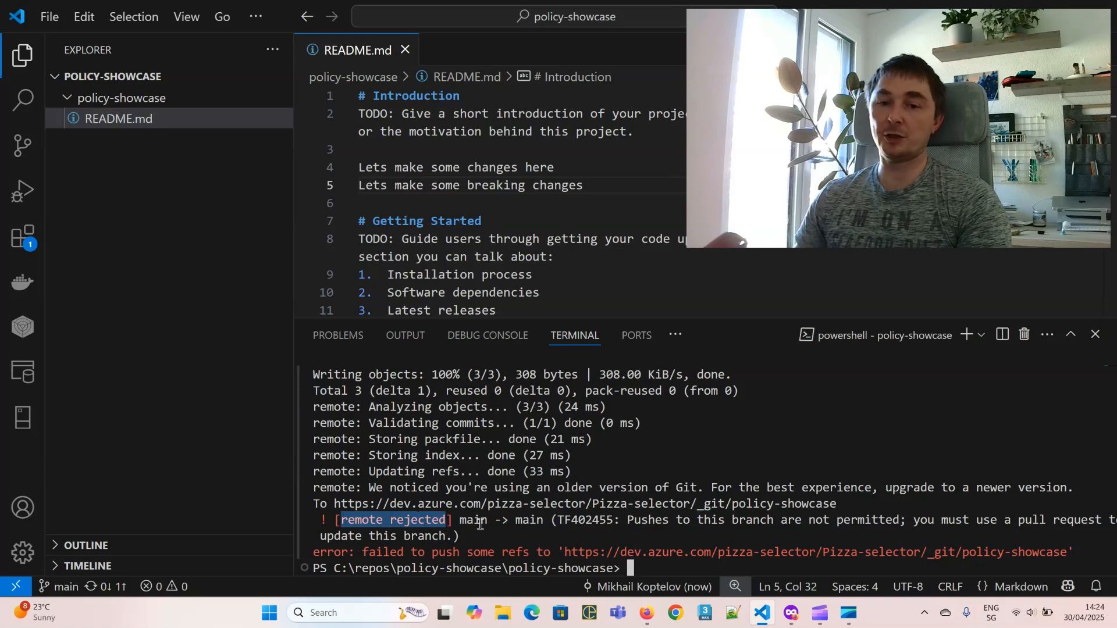
drag(733, 526, 768, 525)
drag(628, 524, 906, 526)
click(928, 522)
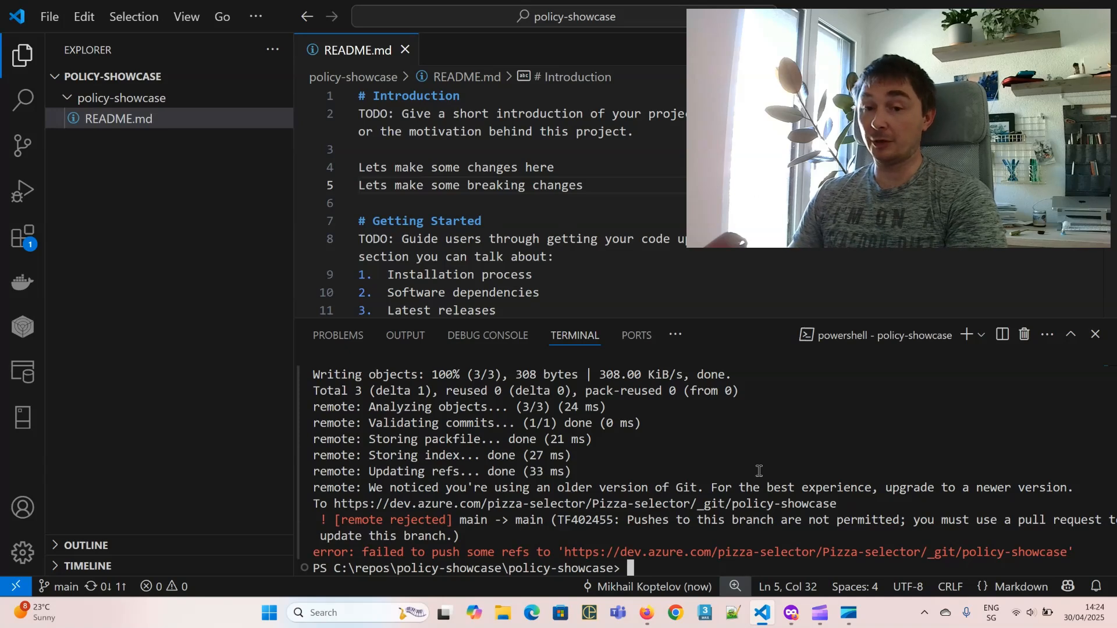
text(git )
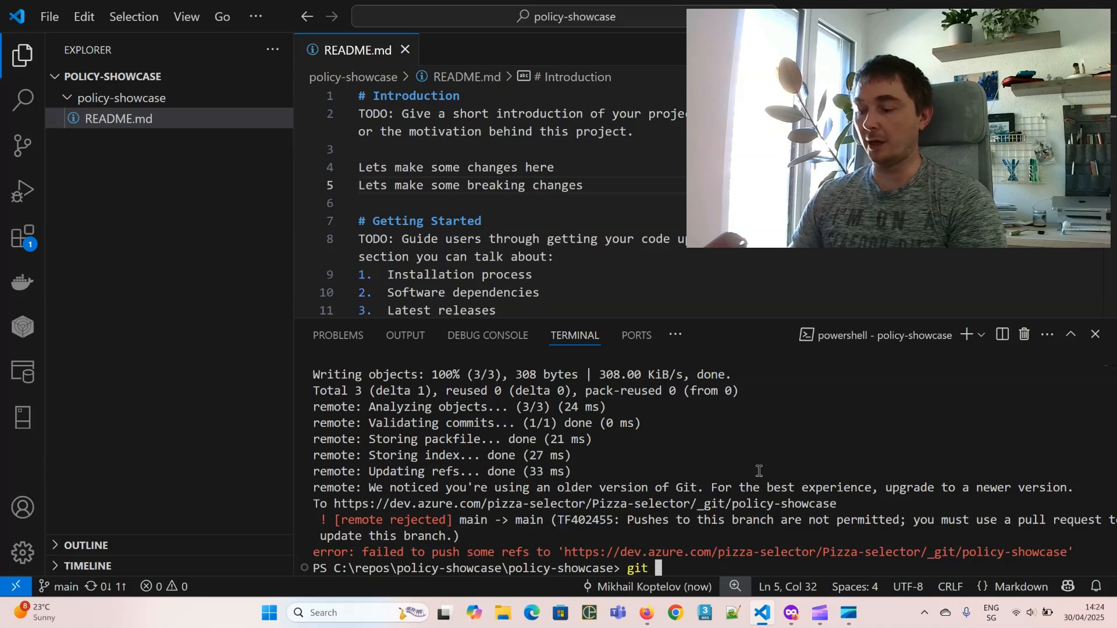
text(brach)
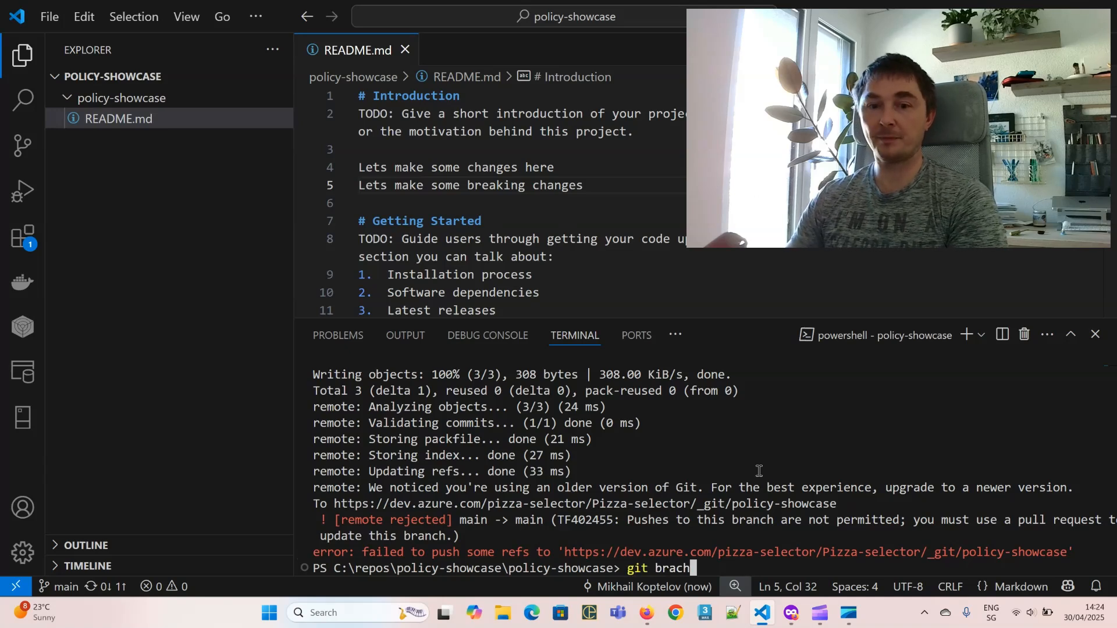
Step: Create the branch 'feature/Readme-work' with git branch
key(BackSpace)
key(BackSpace)
text(nch ")
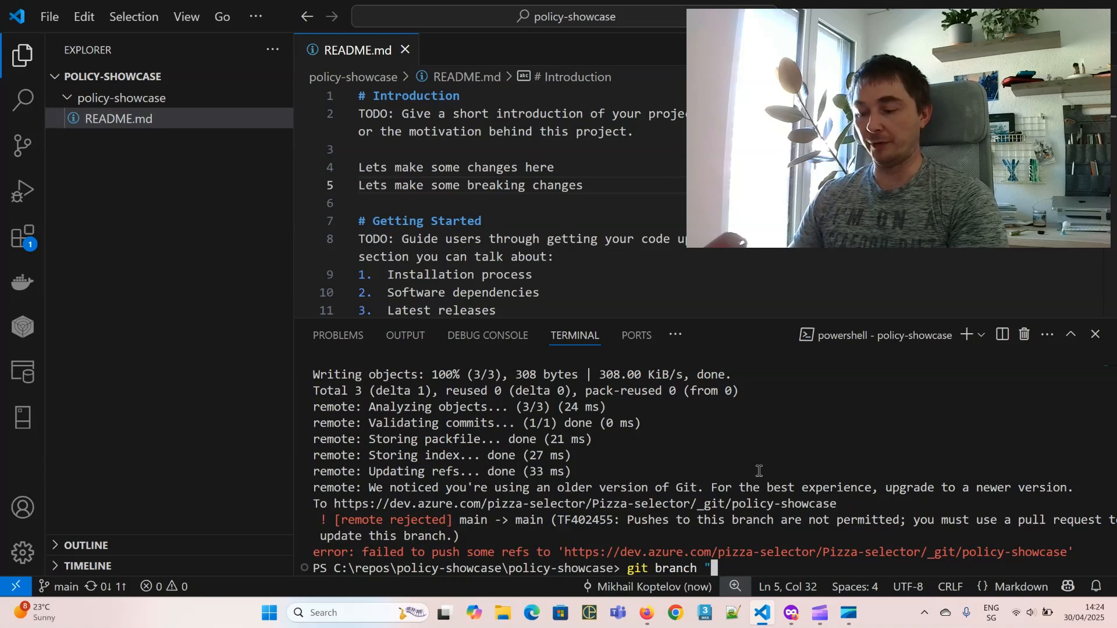
text(fet)
key(BackSpace)
key(BackSpace)
key(BackSpace)
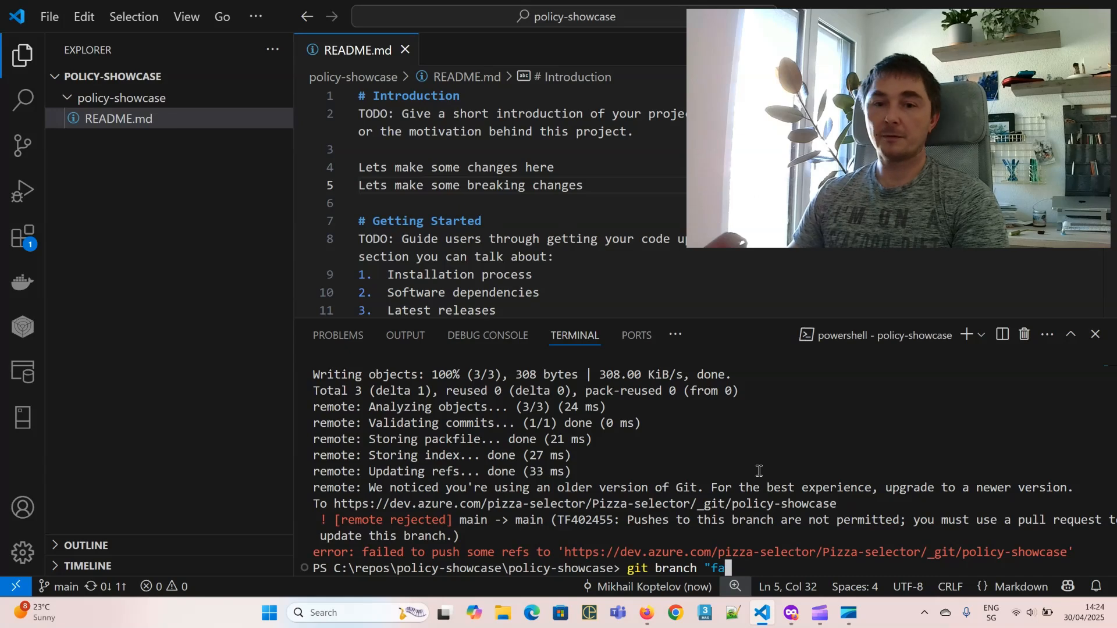
text(featu)
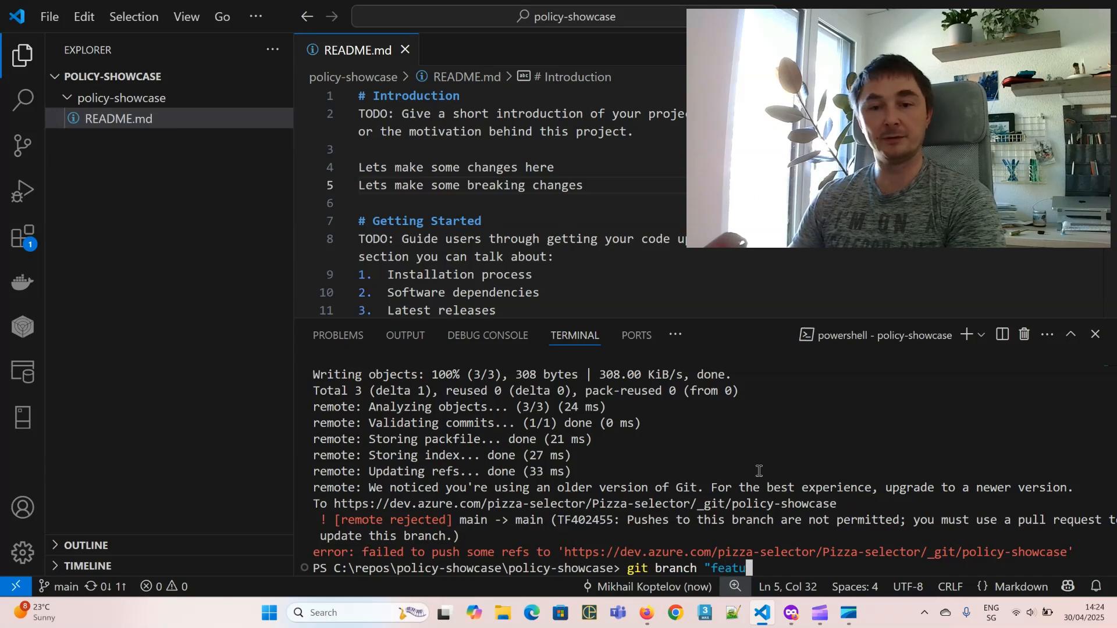
text(re)
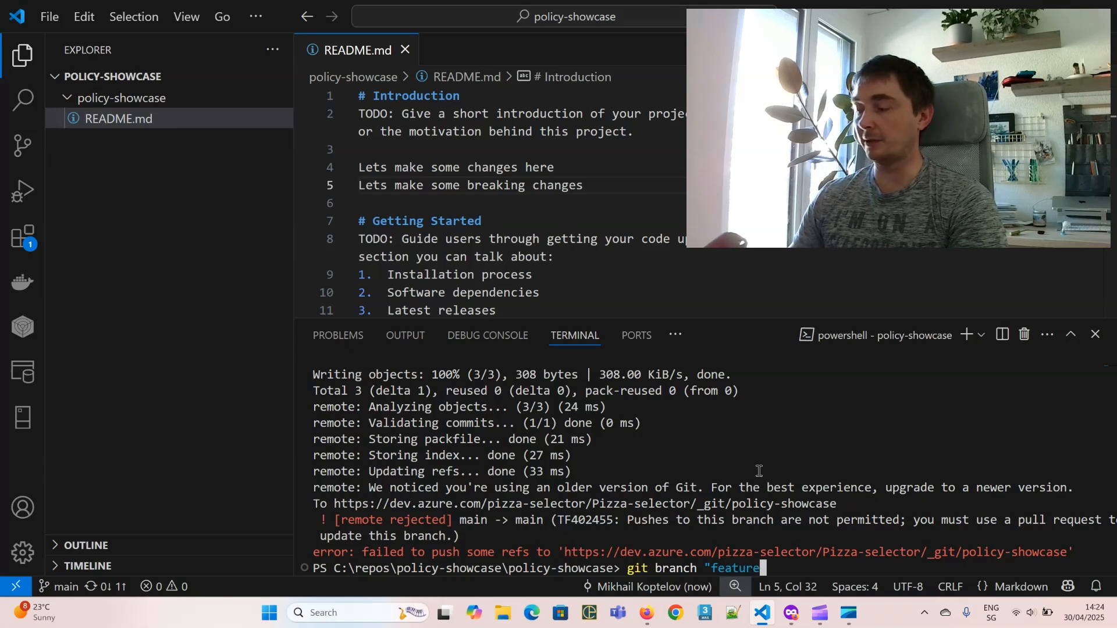
text(/)
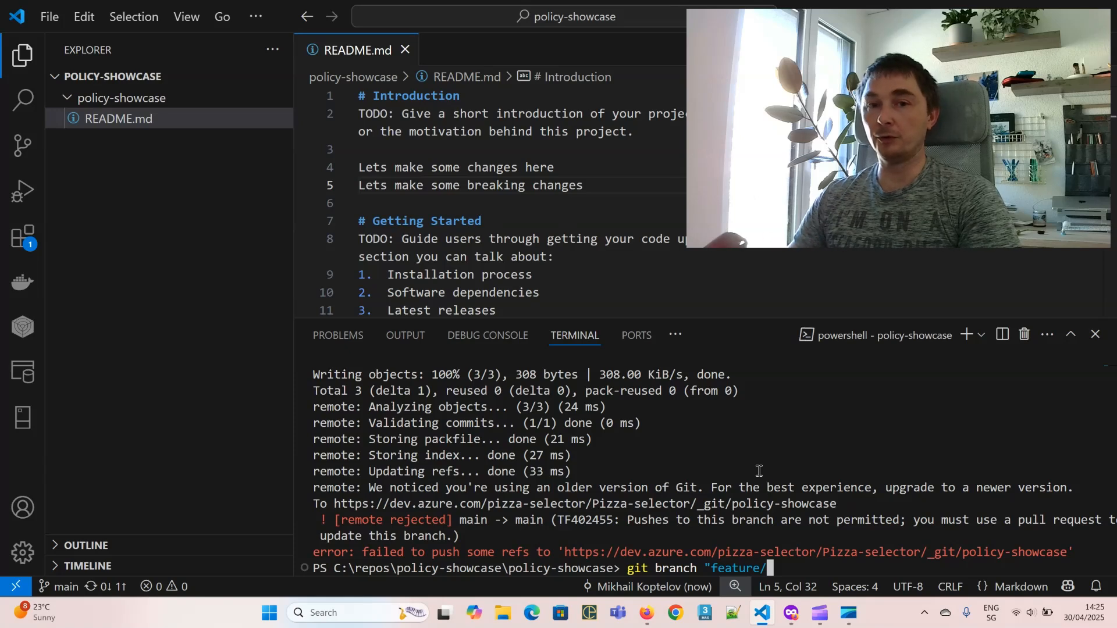
text(Read)
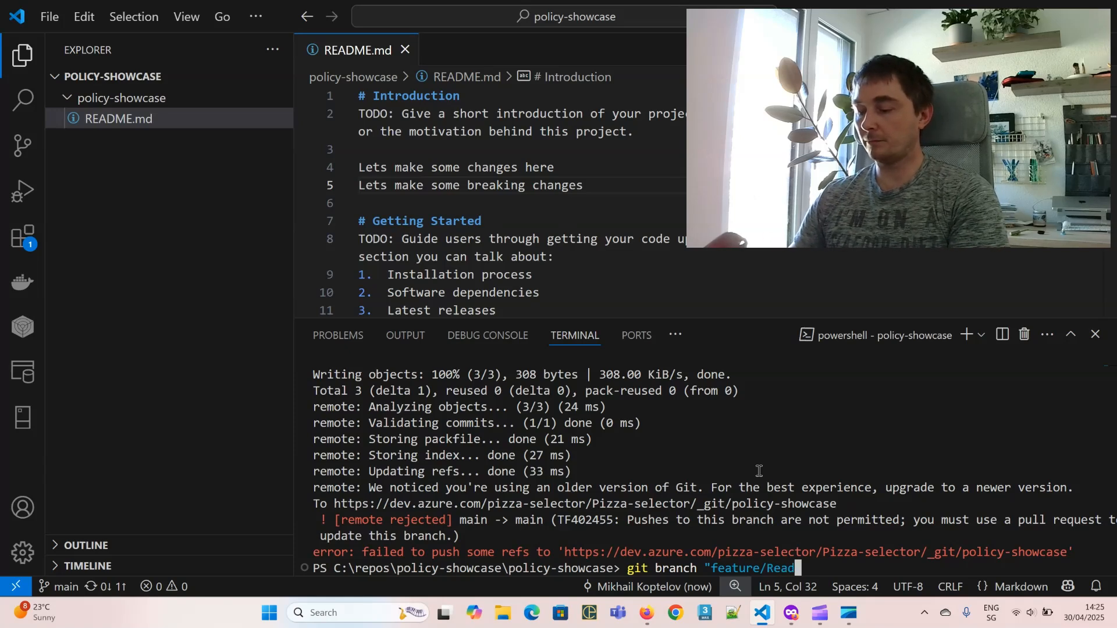
text(me-work")
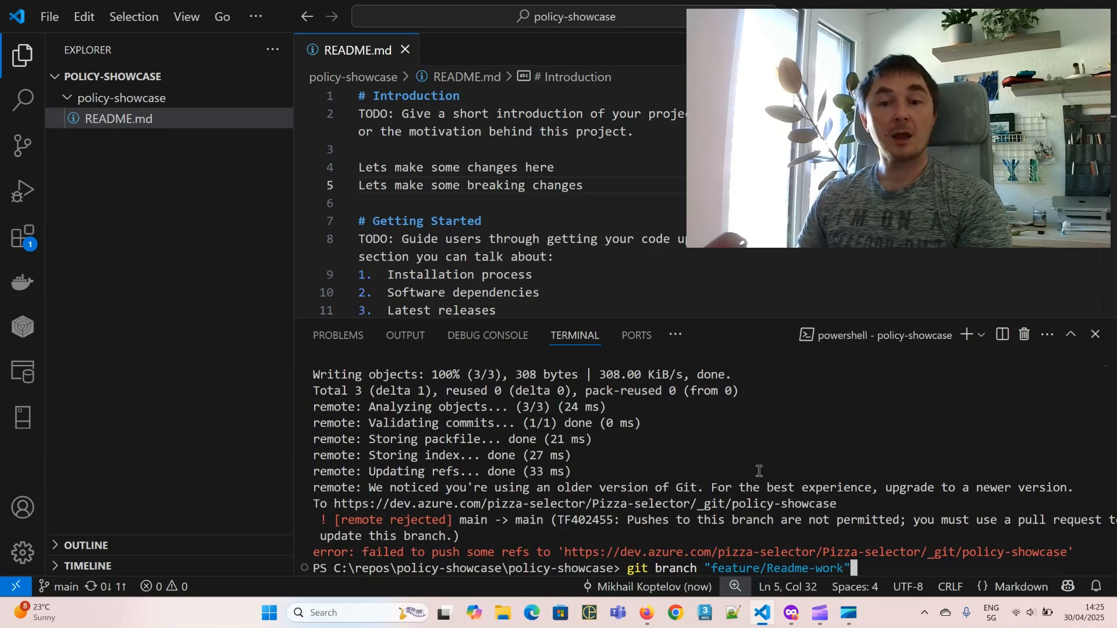
key(Return)
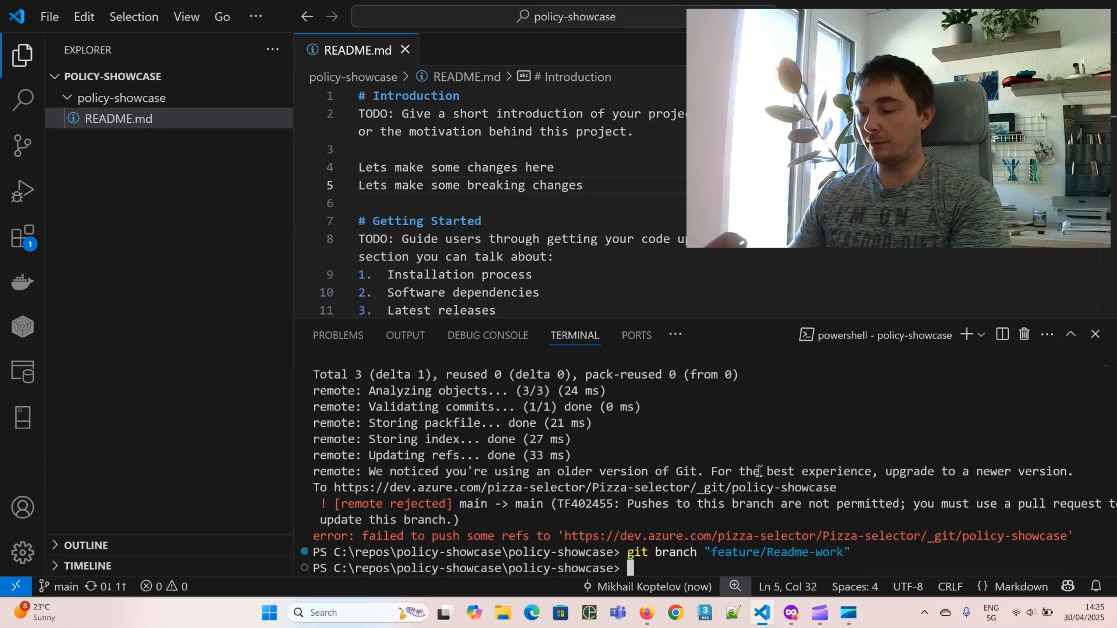
Step: Check out feature/Readme-work using git checkout with the copied branch name
text(git che)
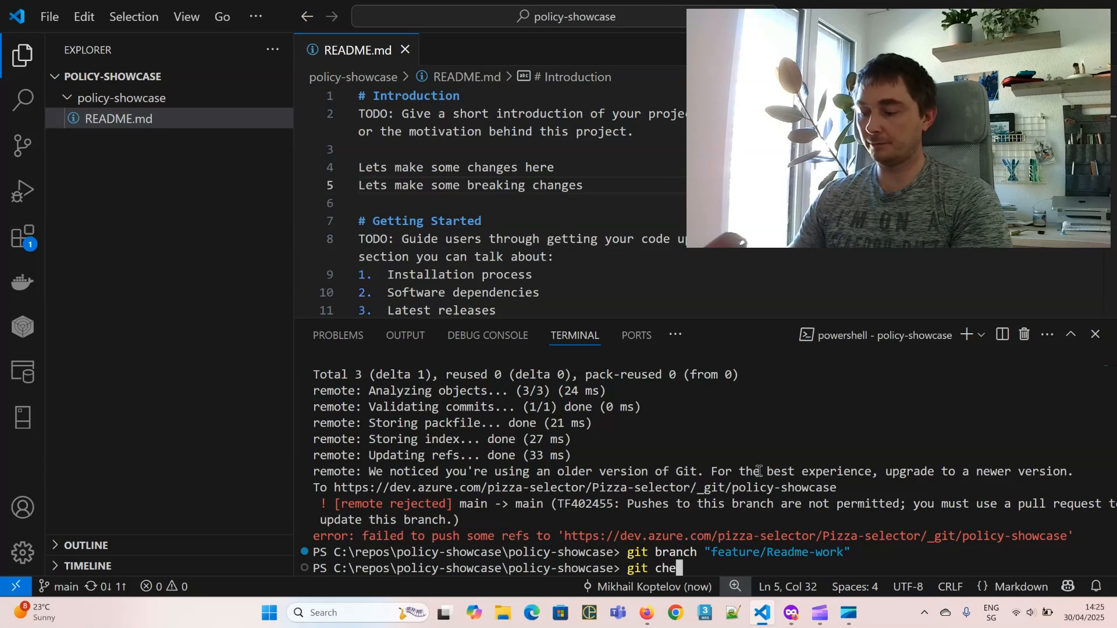
text(ckout)
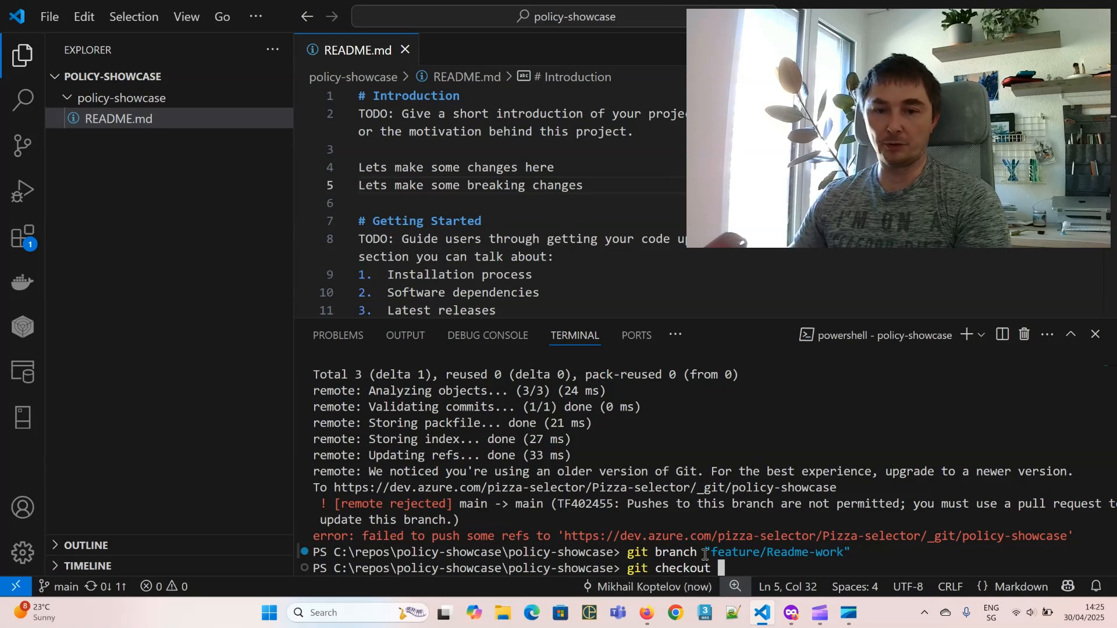
drag(704, 551, 850, 548)
key(ctrl+c)
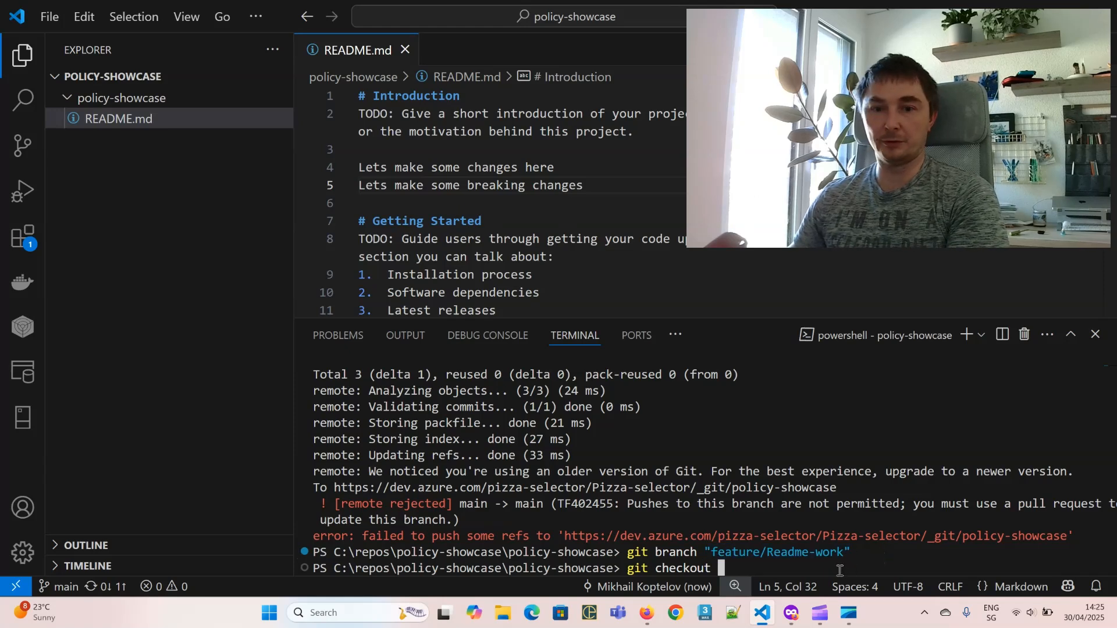
key(ctrl+v)
key(Return)
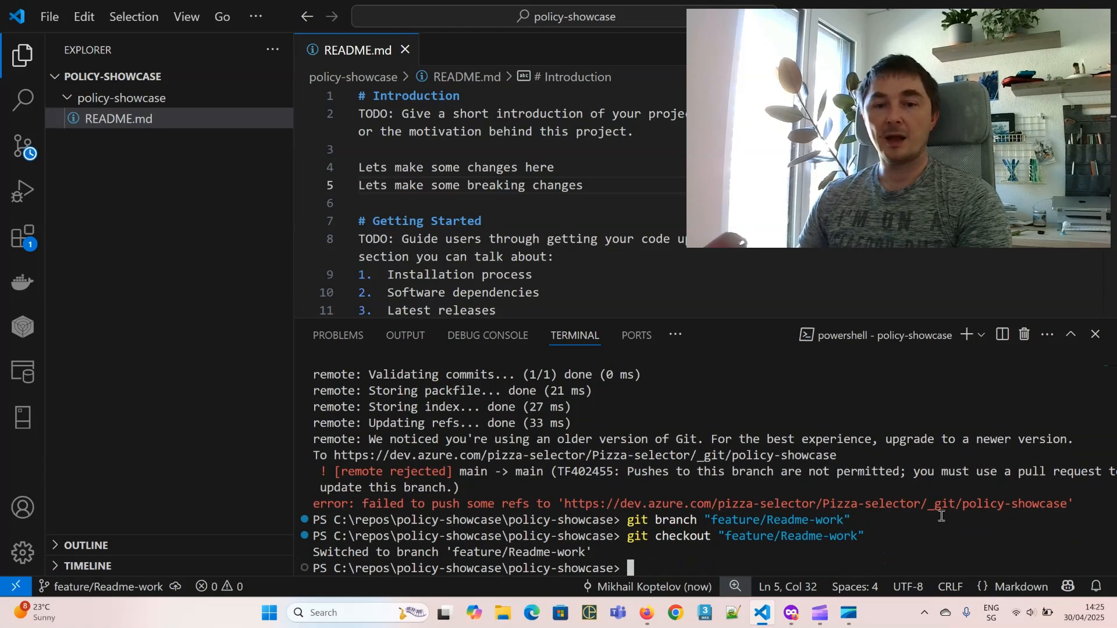
Step: Push feature/Readme-work with git push --set-upstream origin feature/Readme-work
text(git)
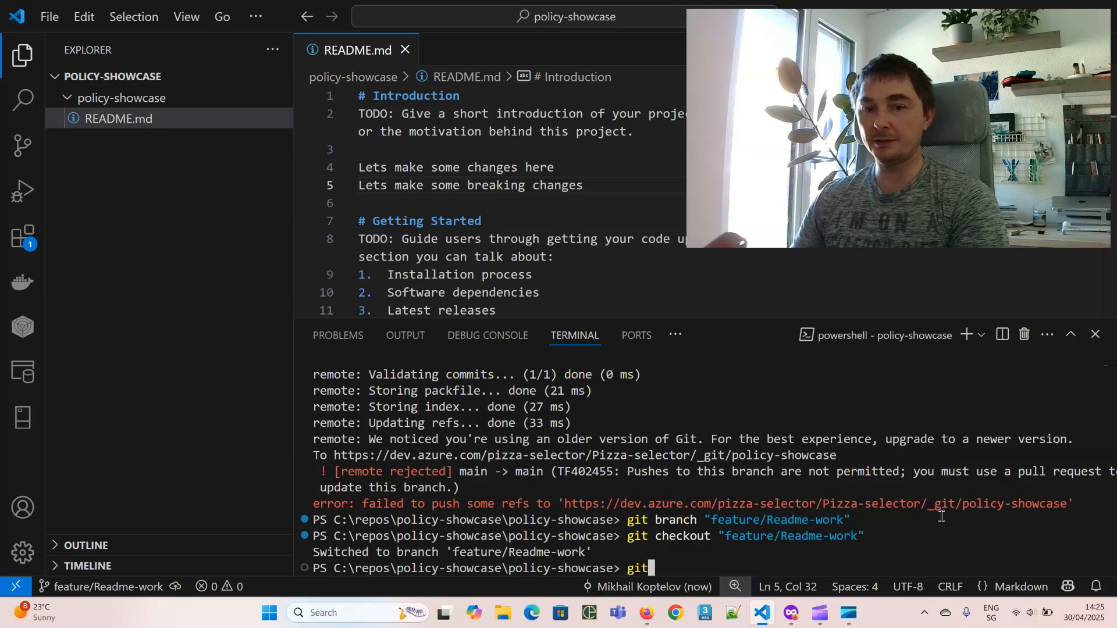
text( add)
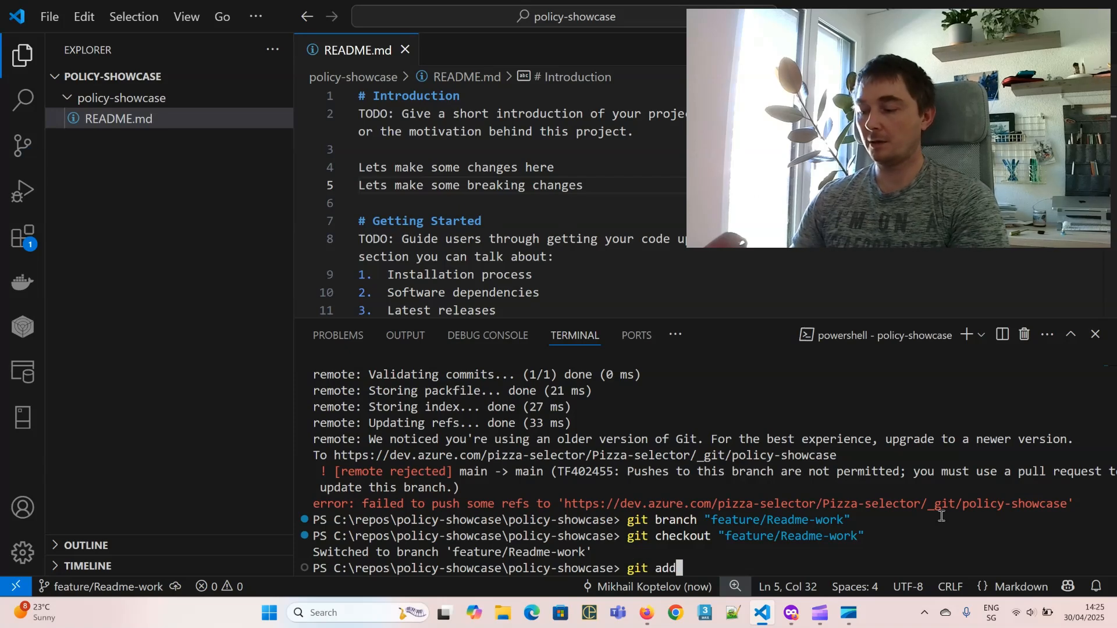
text( .)
key(Return)
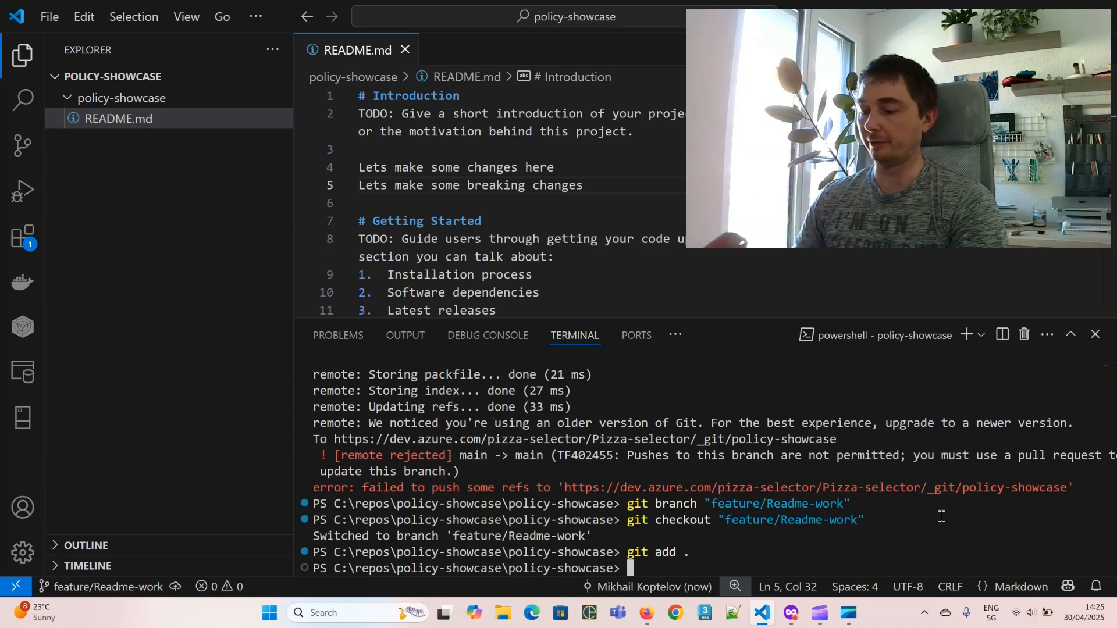
text(git p)
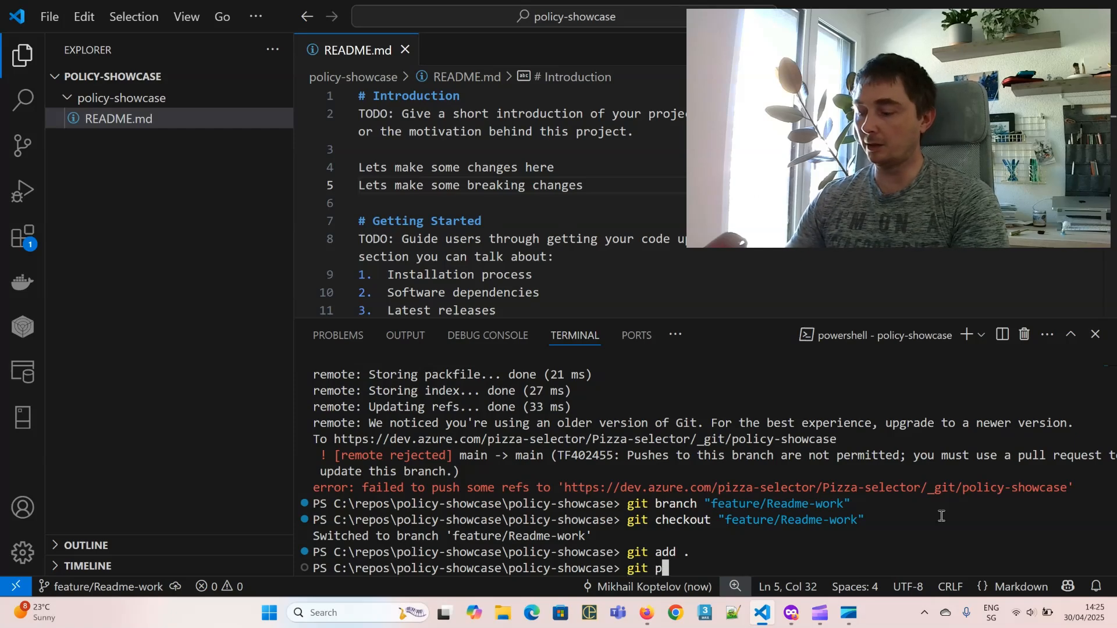
text(ush)
key(Return)
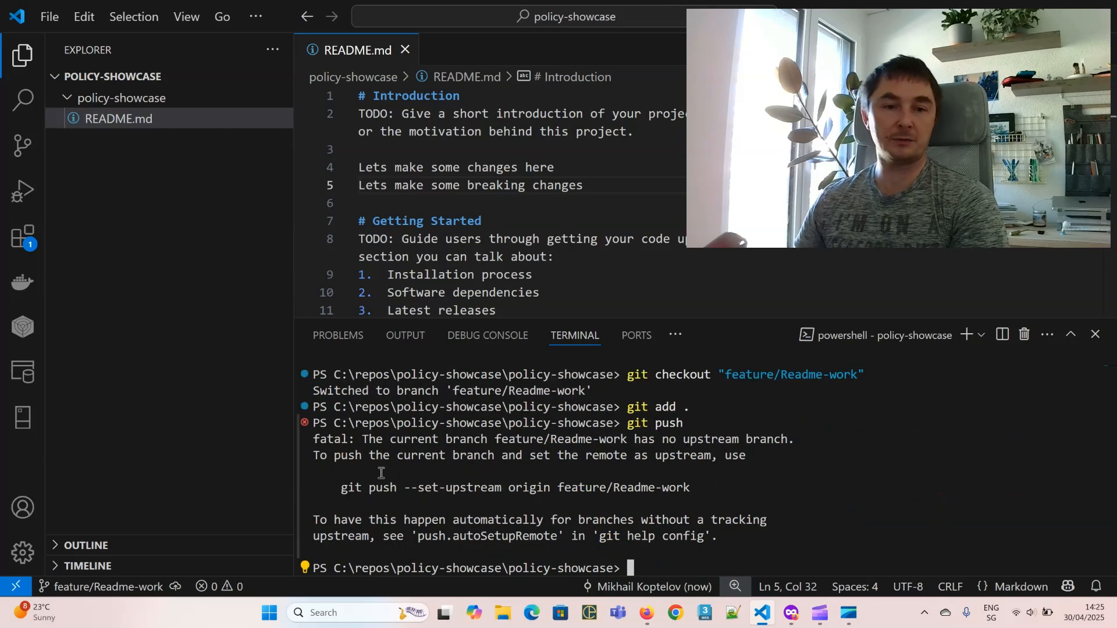
drag(341, 488, 690, 487)
key(ctrl+c)
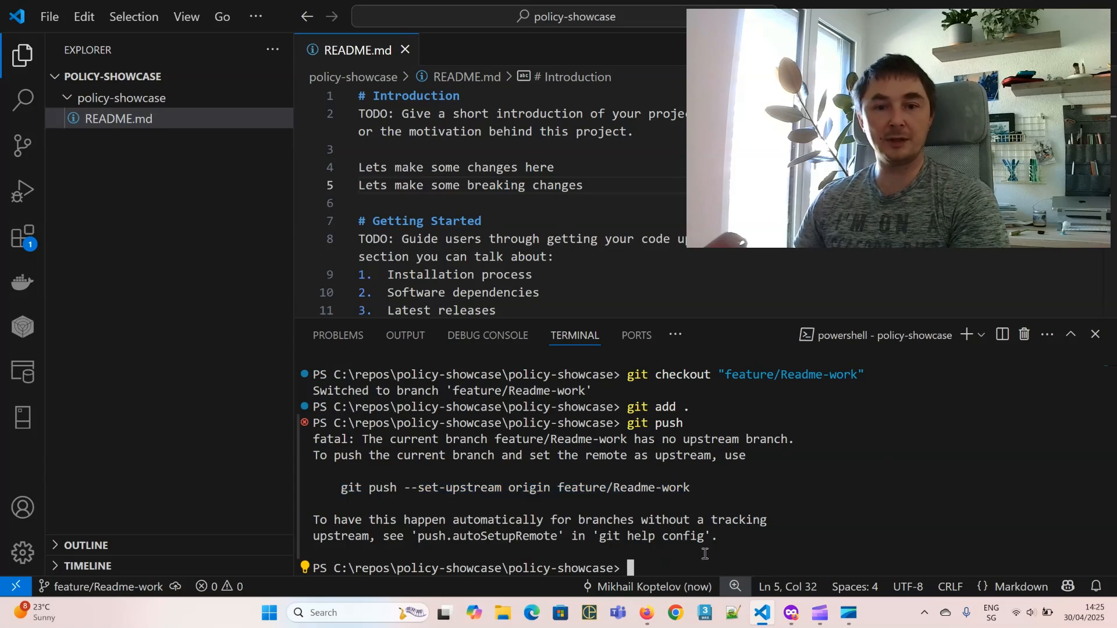
key(ctrl+v)
key(Return)
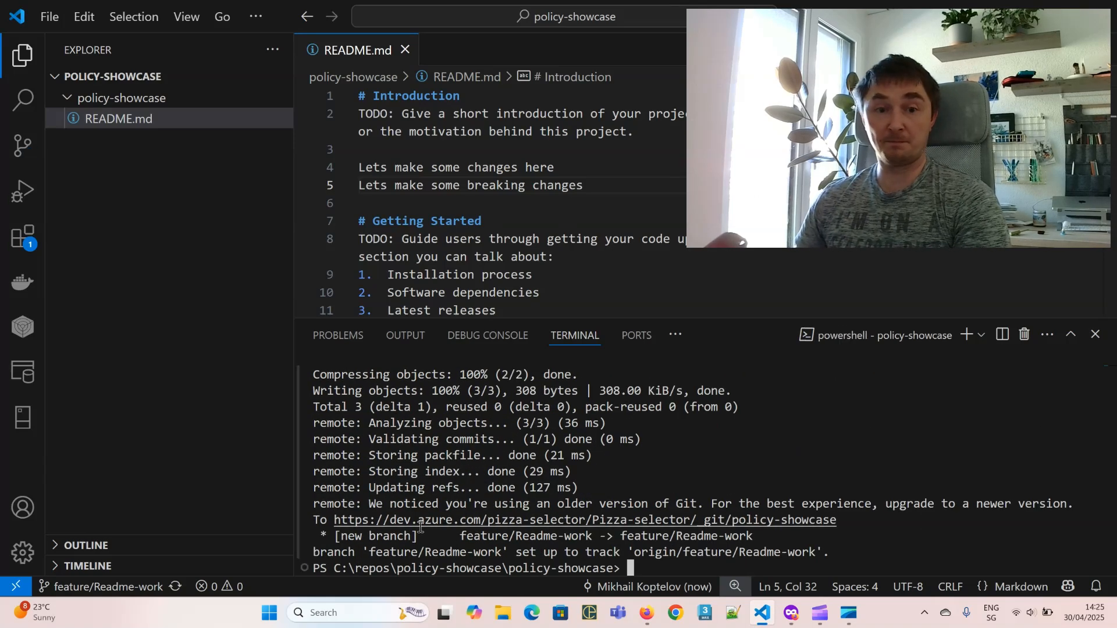
drag(329, 534, 769, 531)
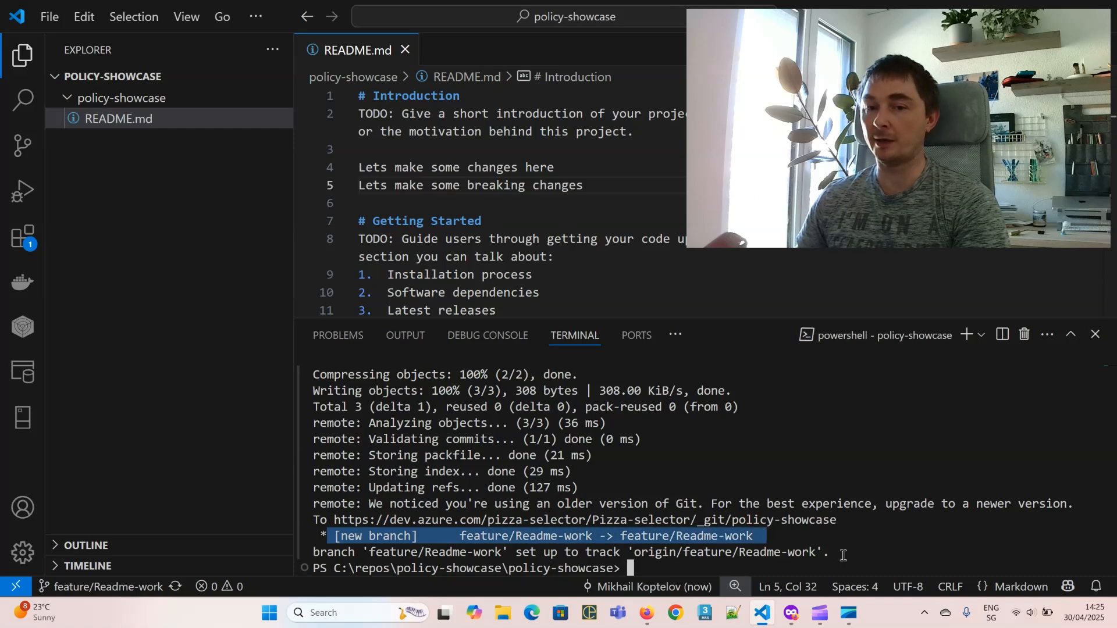
Step: Return to the policy-showcase files page in Azure DevOps and reload it to pick up the pushed branch
key(alt+Tab)
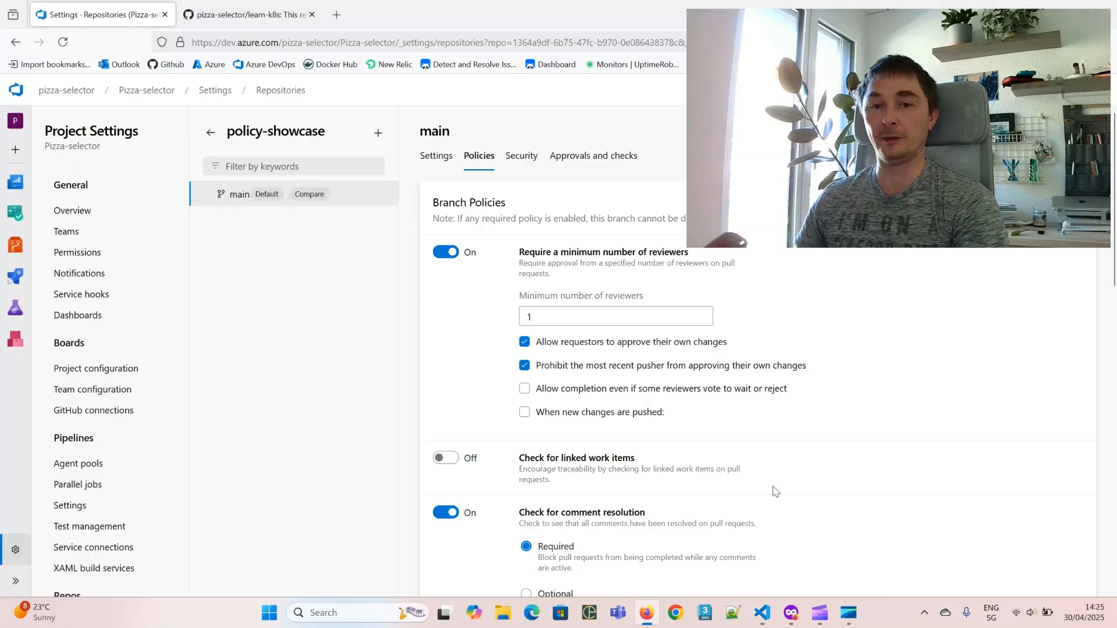
key(alt+Tab)
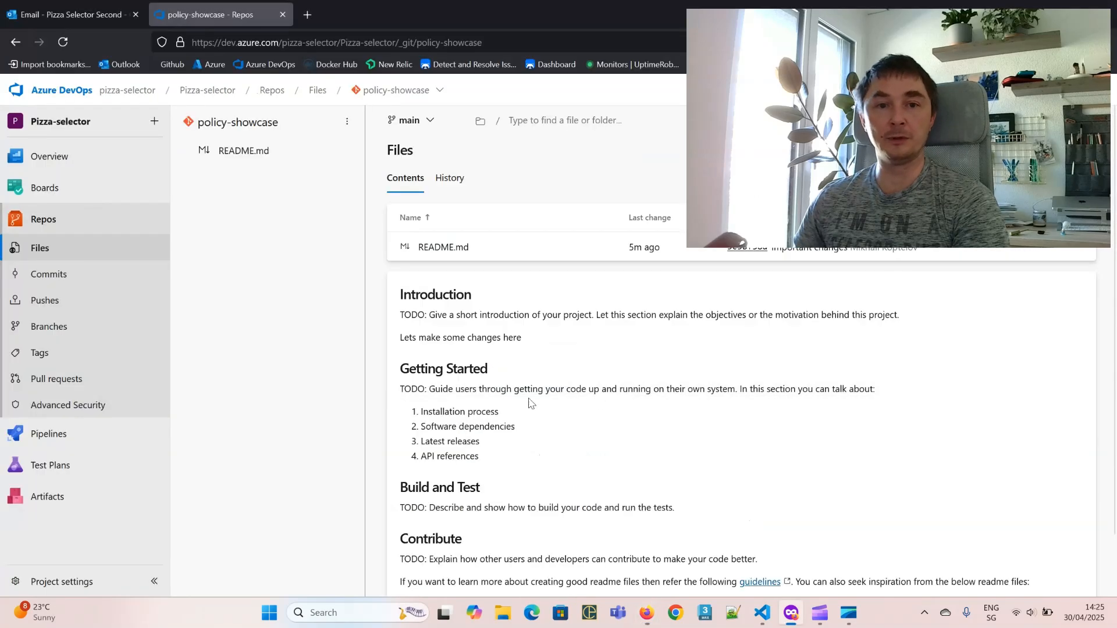
key(F5)
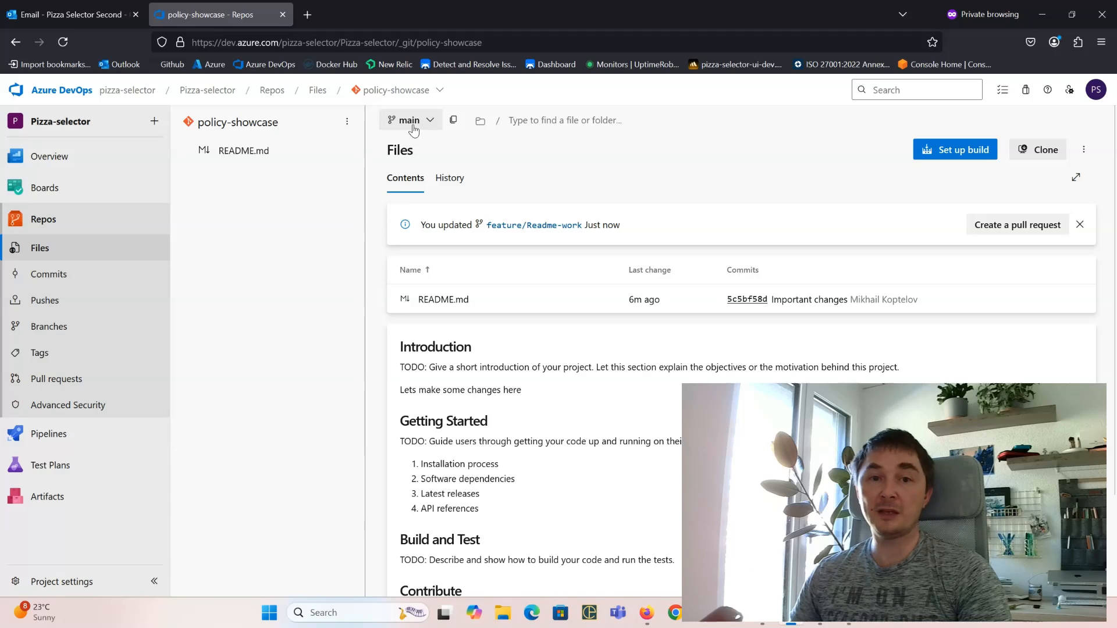
mouse_move(404, 389)
mouse_down()
mouse_move(543, 394)
mouse_move(416, 393)
mouse_up()
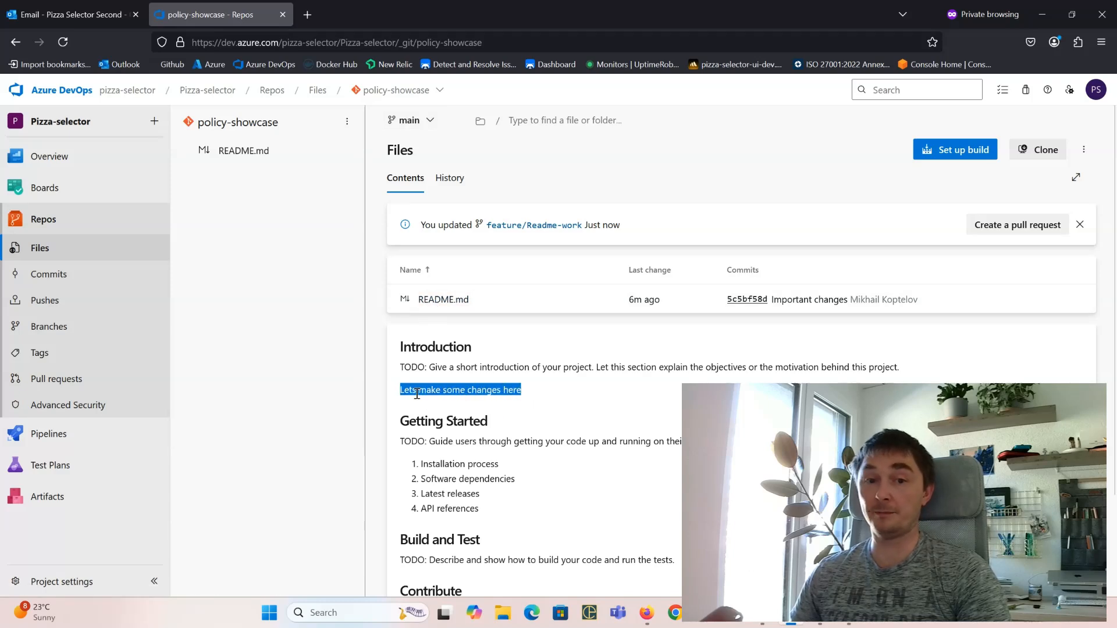
Step: Switch to feature/Readme-work and highlight the README's 'Lets make some breaking changes' line
click(421, 394)
click(409, 120)
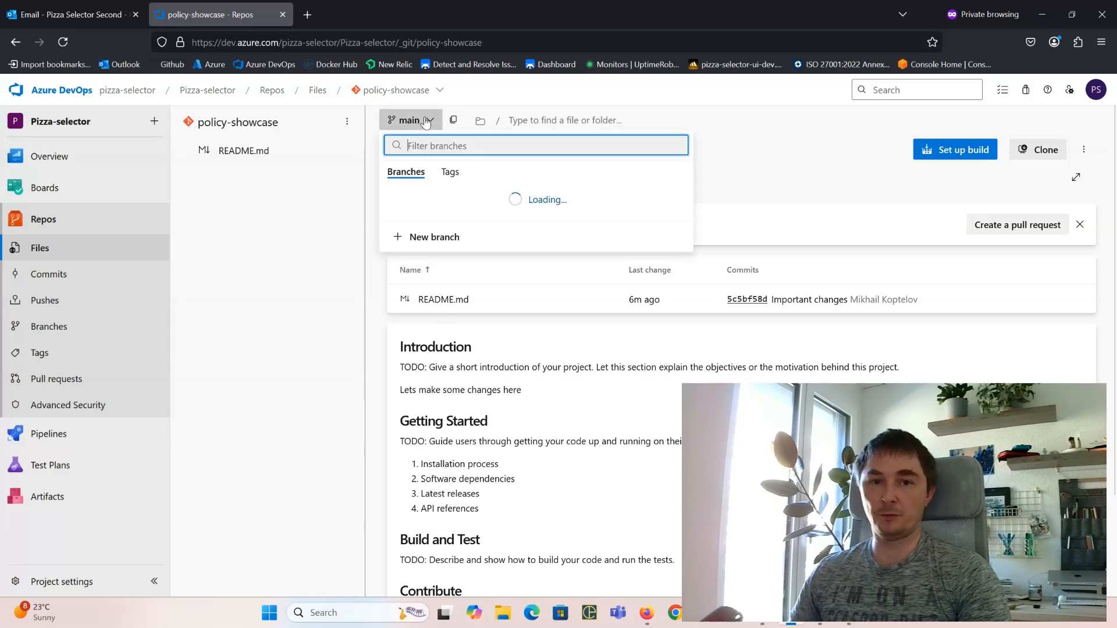
click(521, 241)
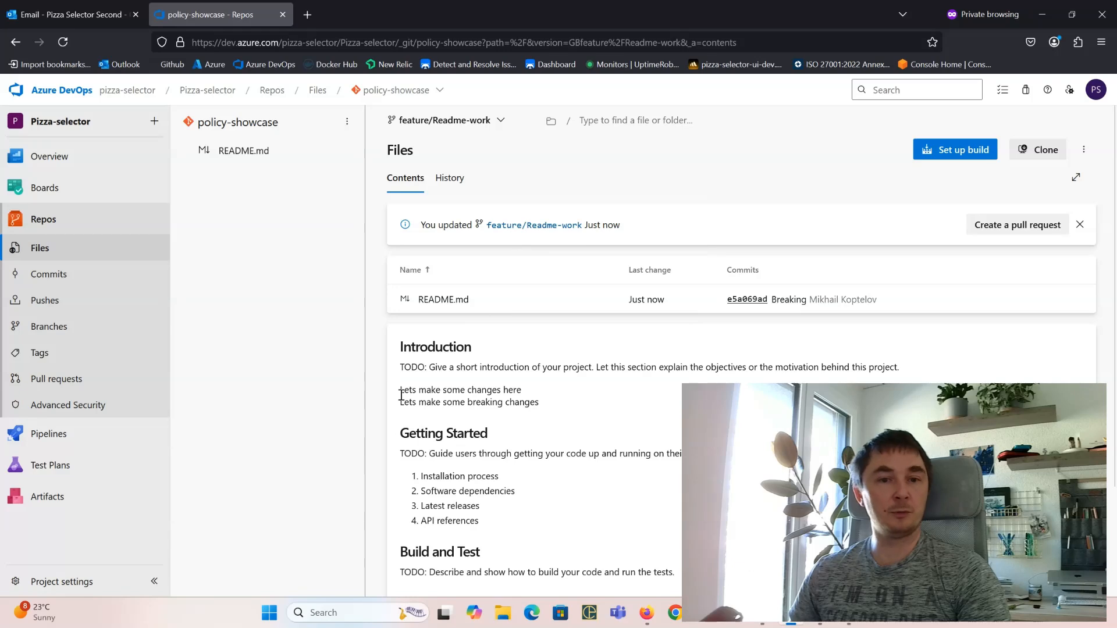
drag(401, 395, 603, 405)
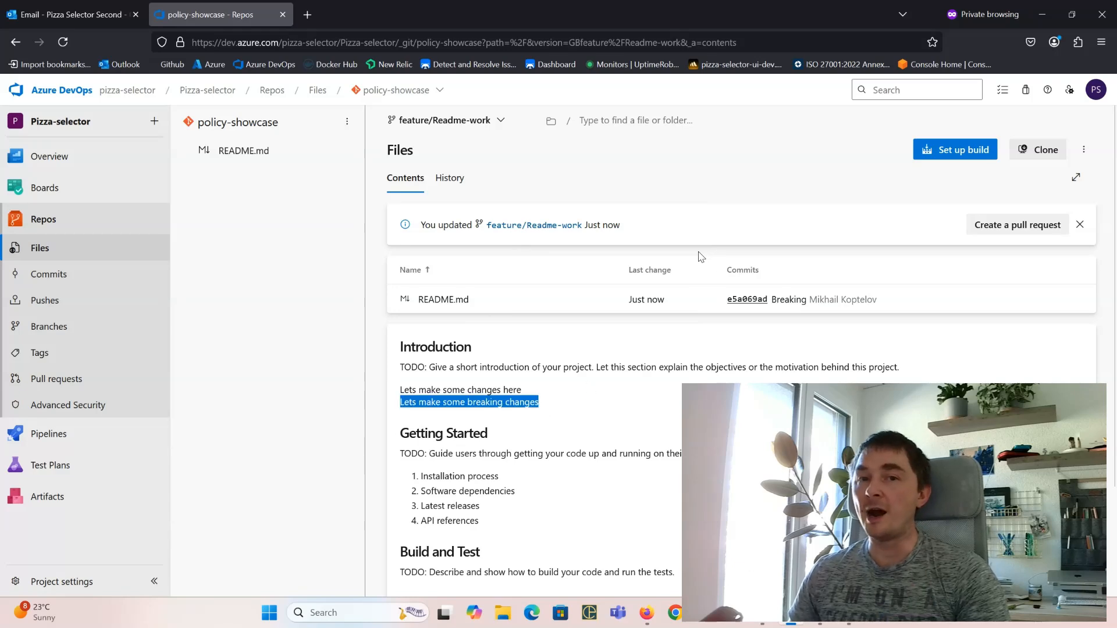
Step: Create pull request 'Readme work', described 'Breaking changes', from feature/Readme-work into main
click(992, 227)
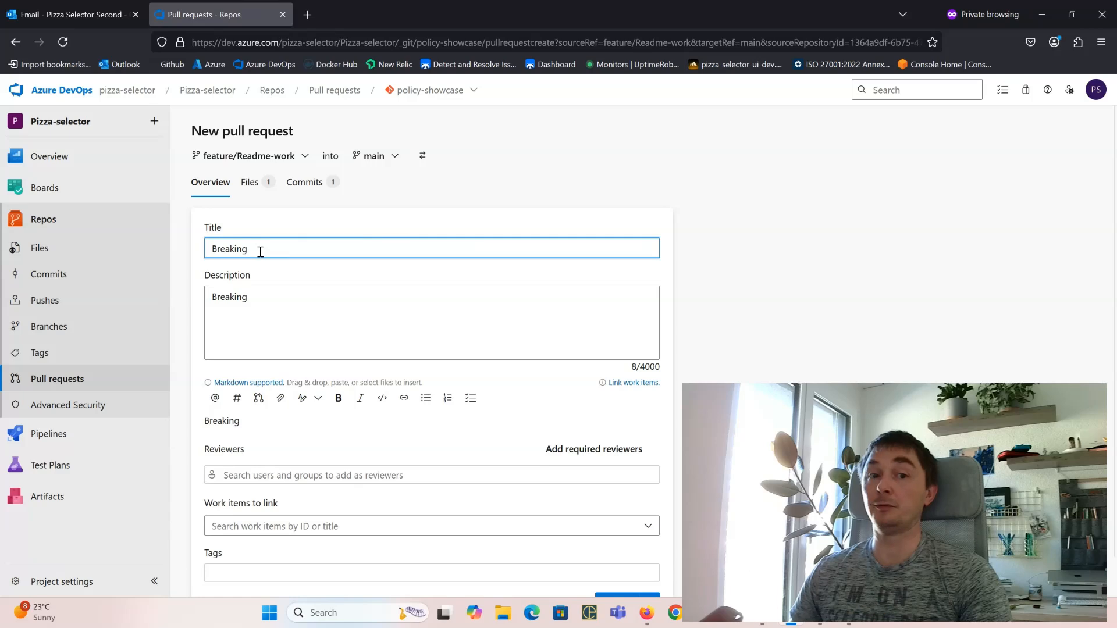
double_click(284, 249)
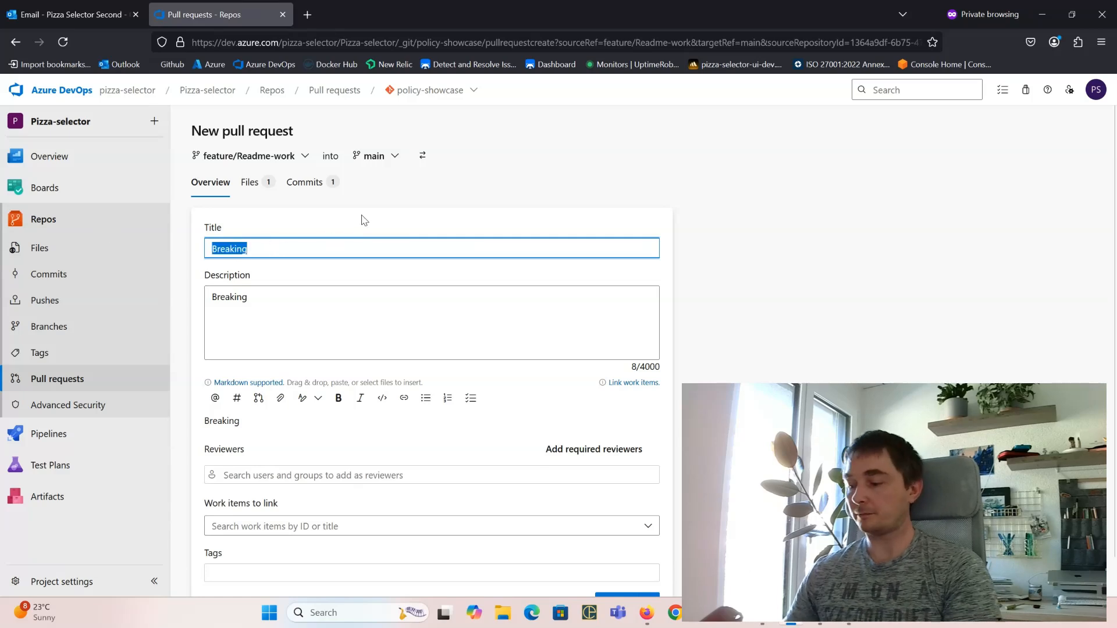
text(Readme work)
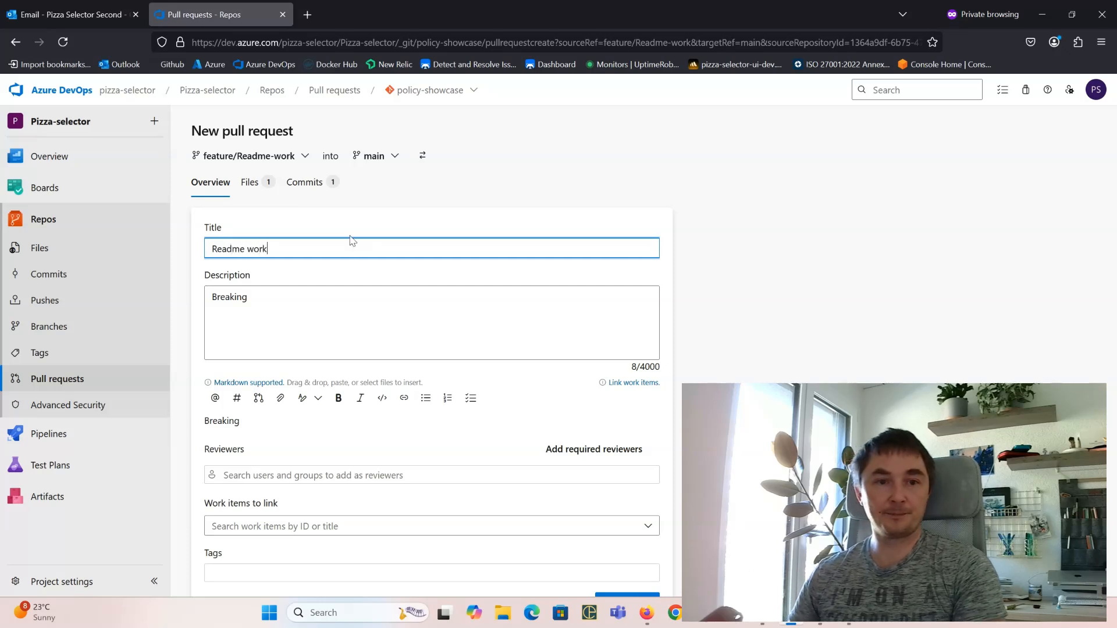
click(265, 306)
text(chan)
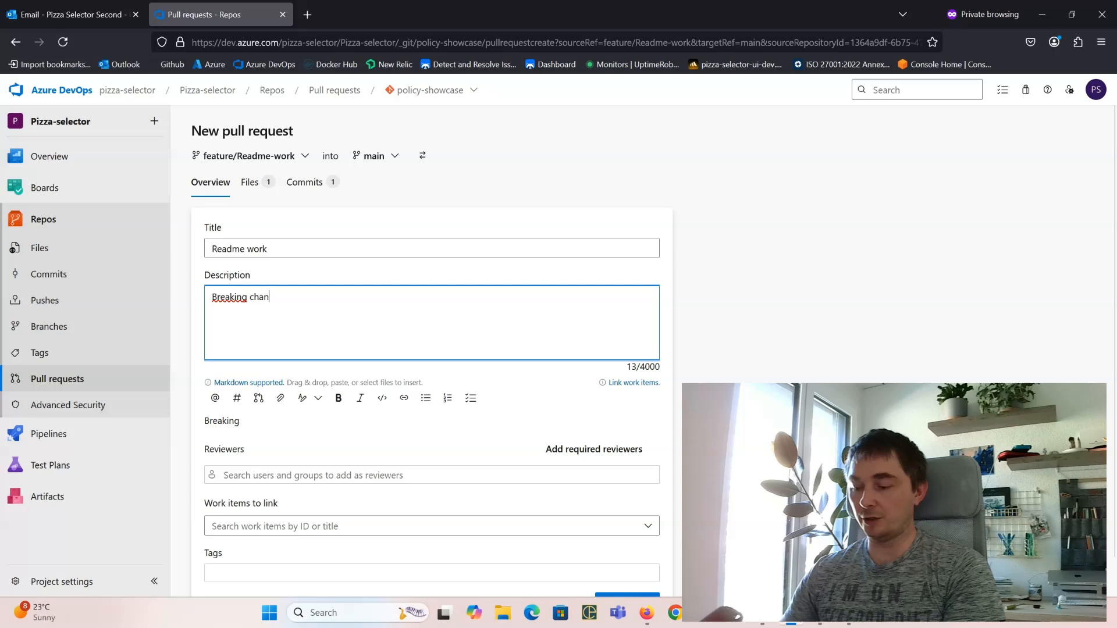
text(ges)
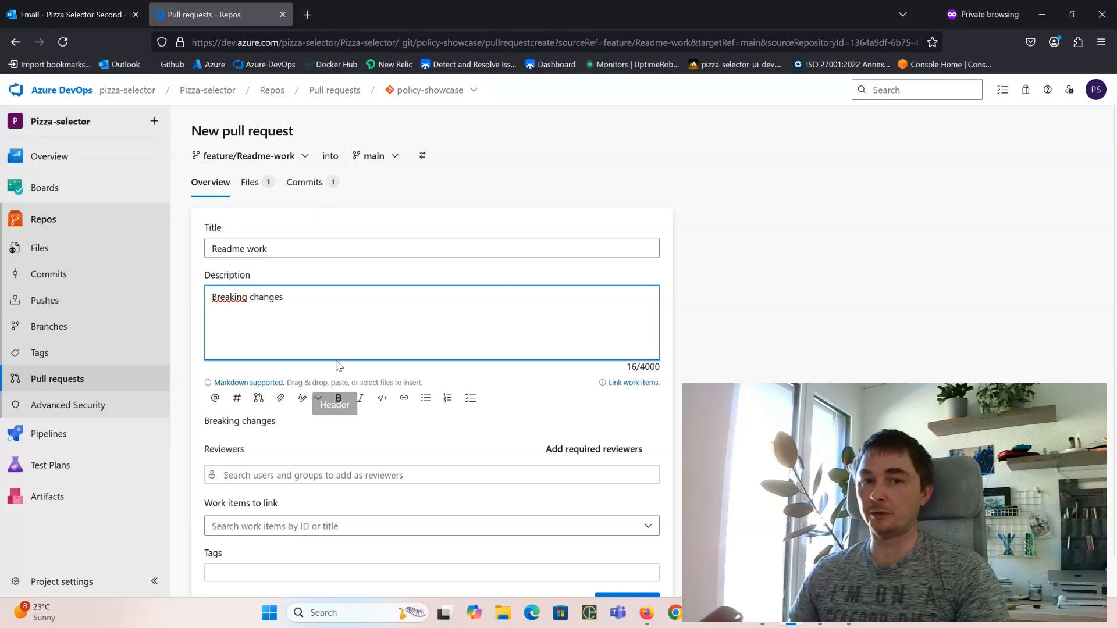
scroll(357, 411, down, 2)
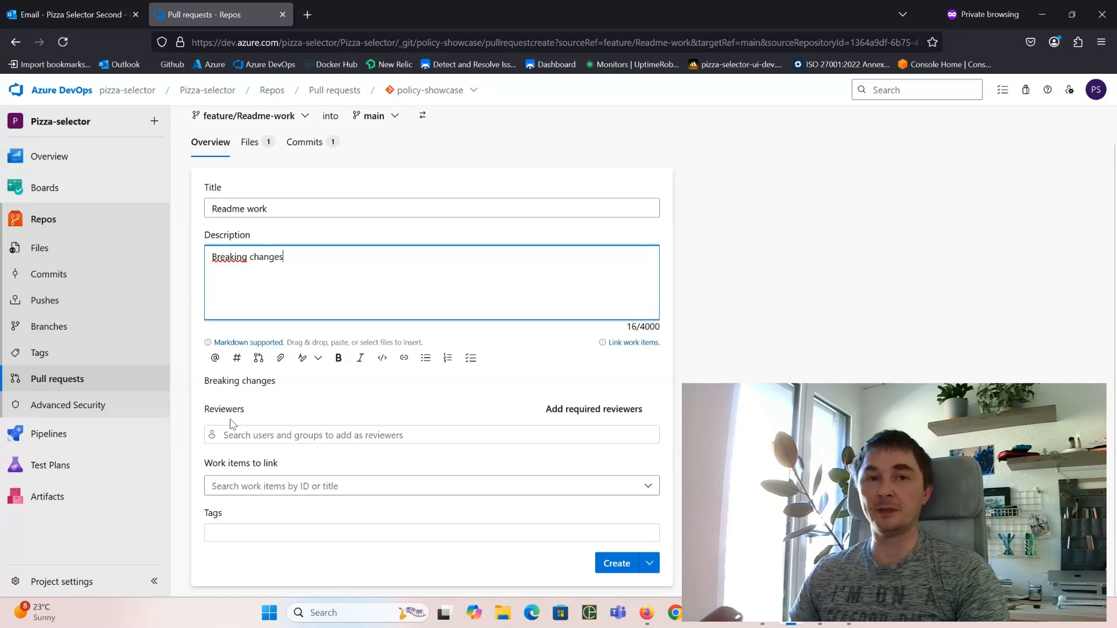
click(621, 565)
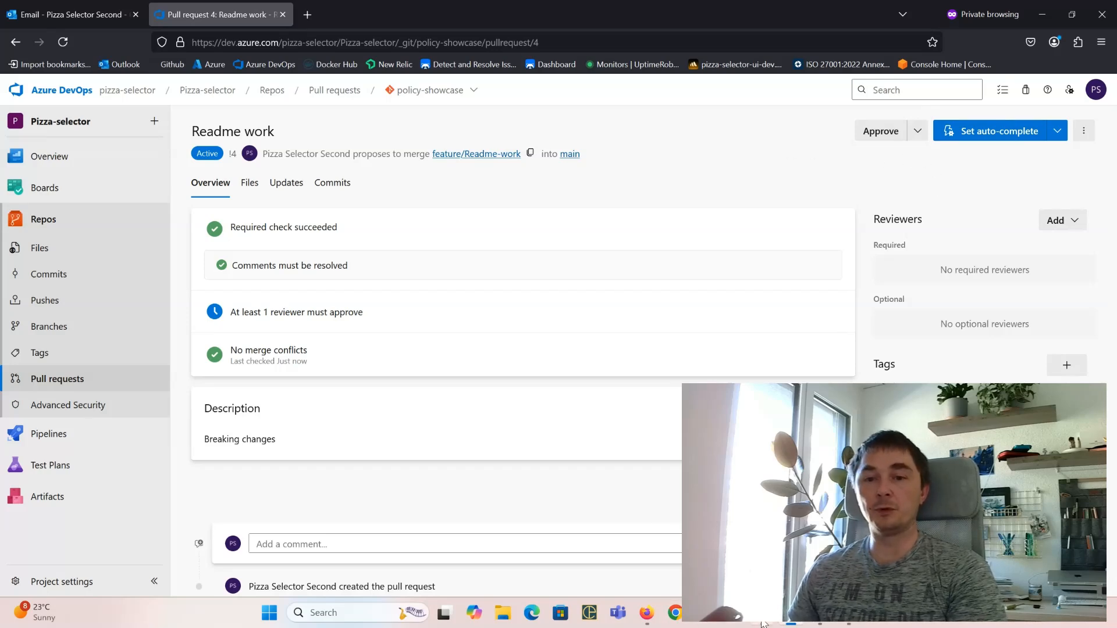
Step: Turn off the minimum reviewers and comment resolution policies on main, then refresh the pull request
click(647, 613)
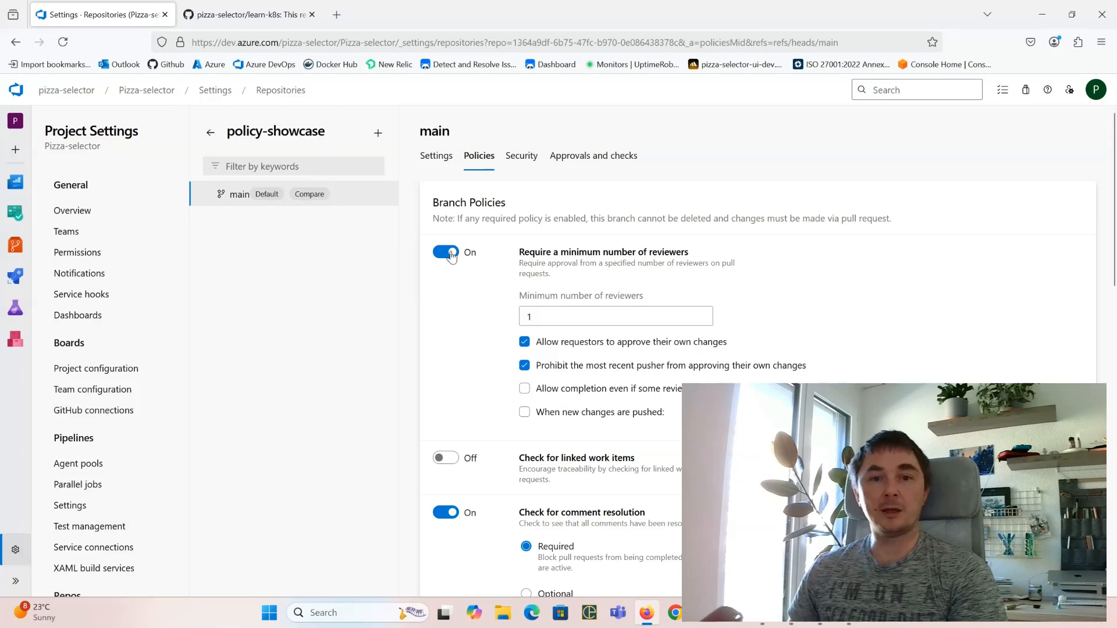
click(451, 256)
click(449, 361)
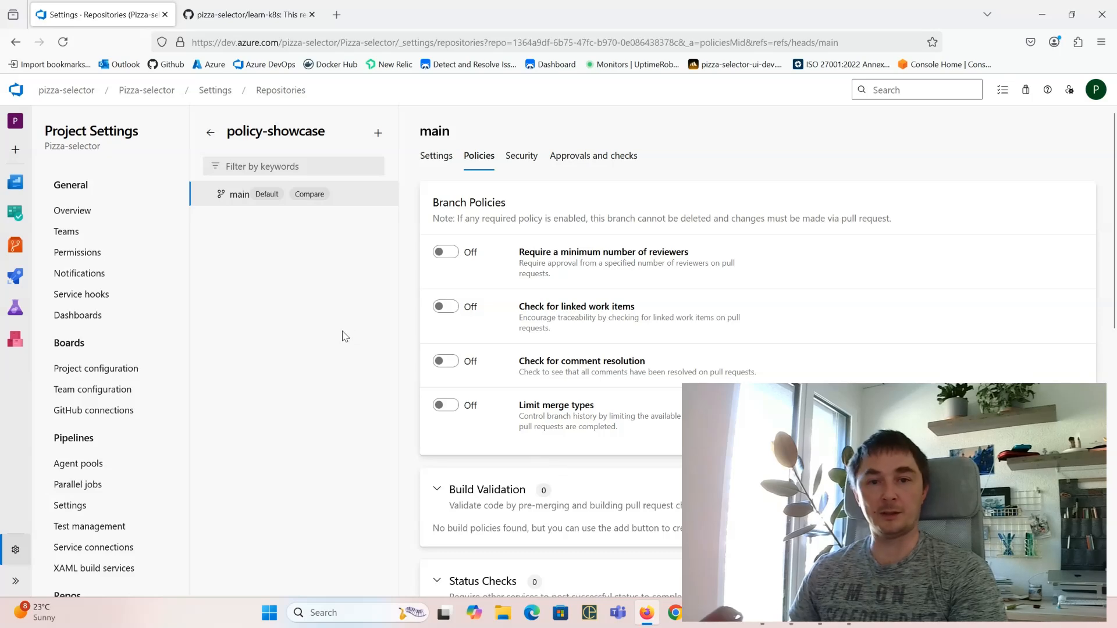
key(alt+Tab)
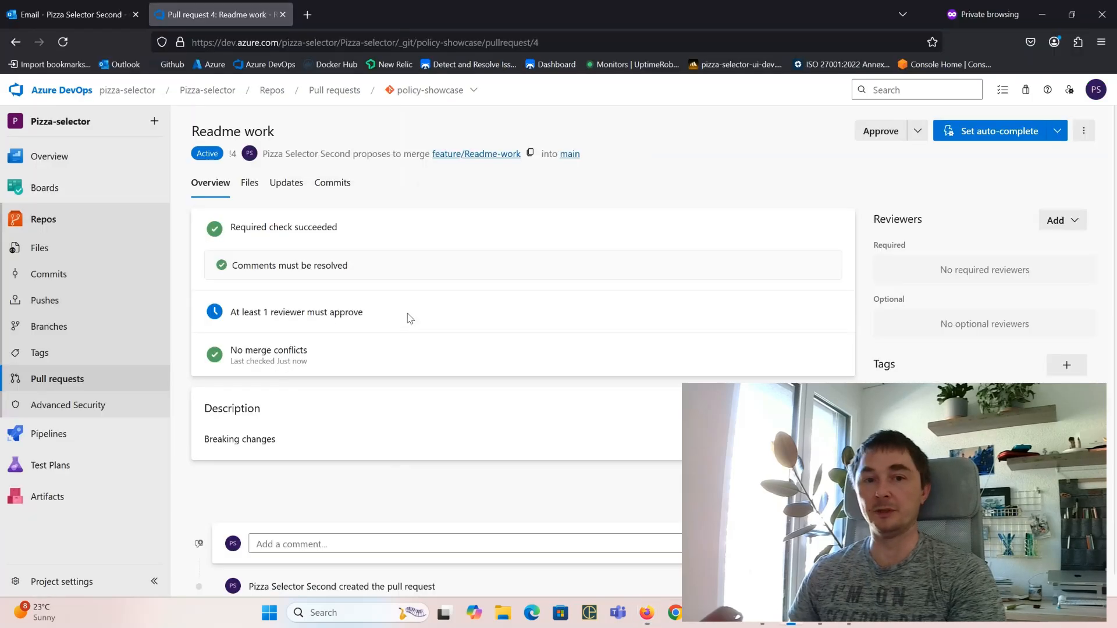
click(67, 43)
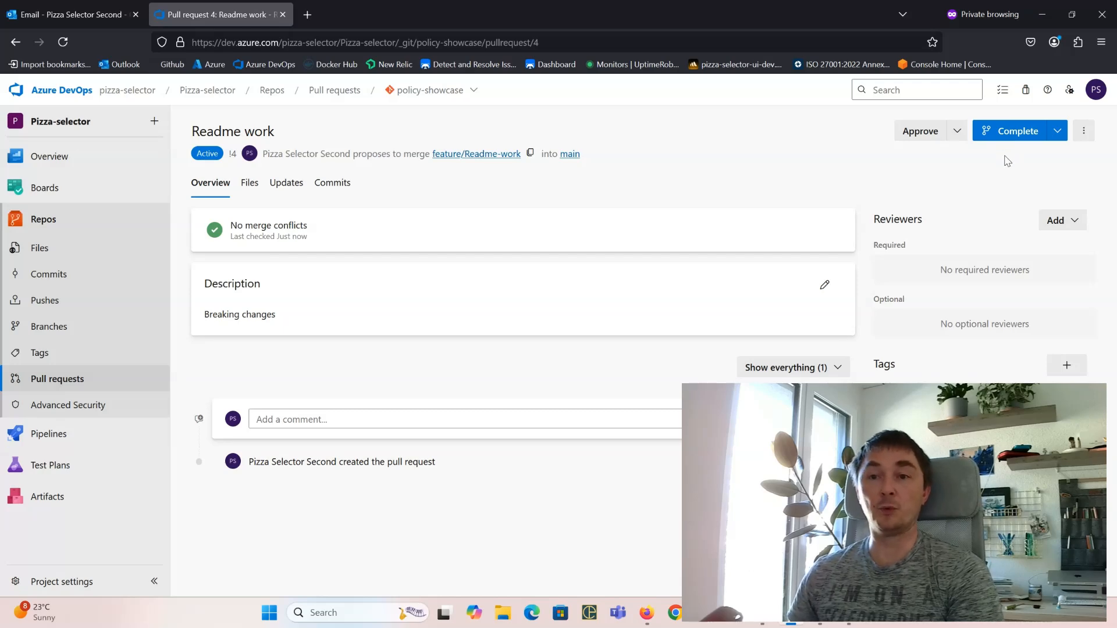
Step: Re-enable minimum reviewers at 1, letting requestors approve and prohibiting the most recent pusher
key(alt+Tab)
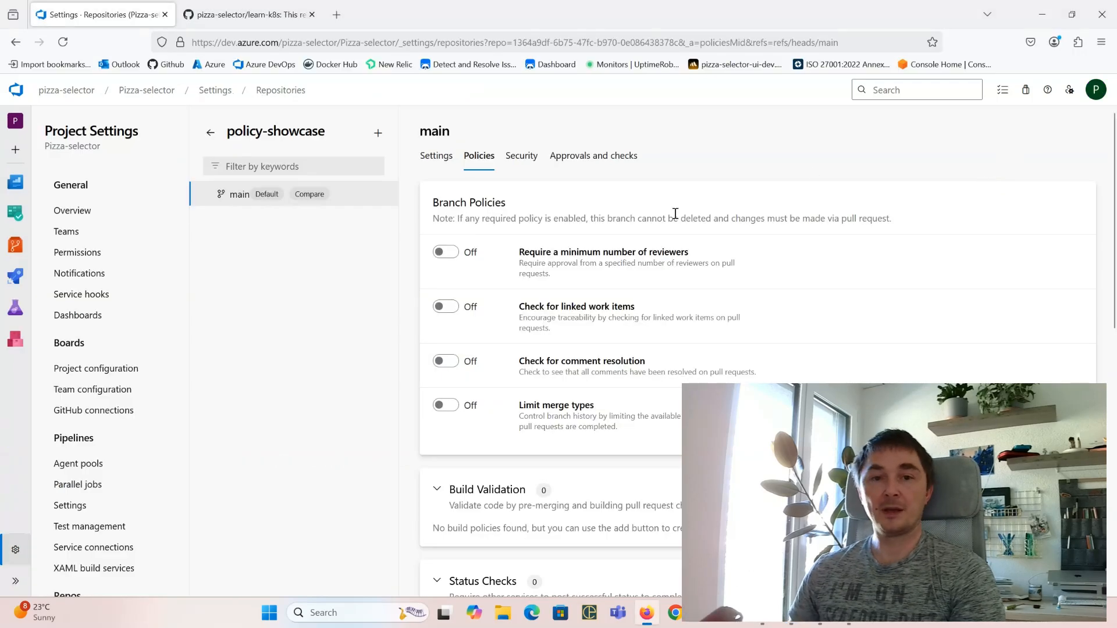
click(446, 251)
click(529, 316)
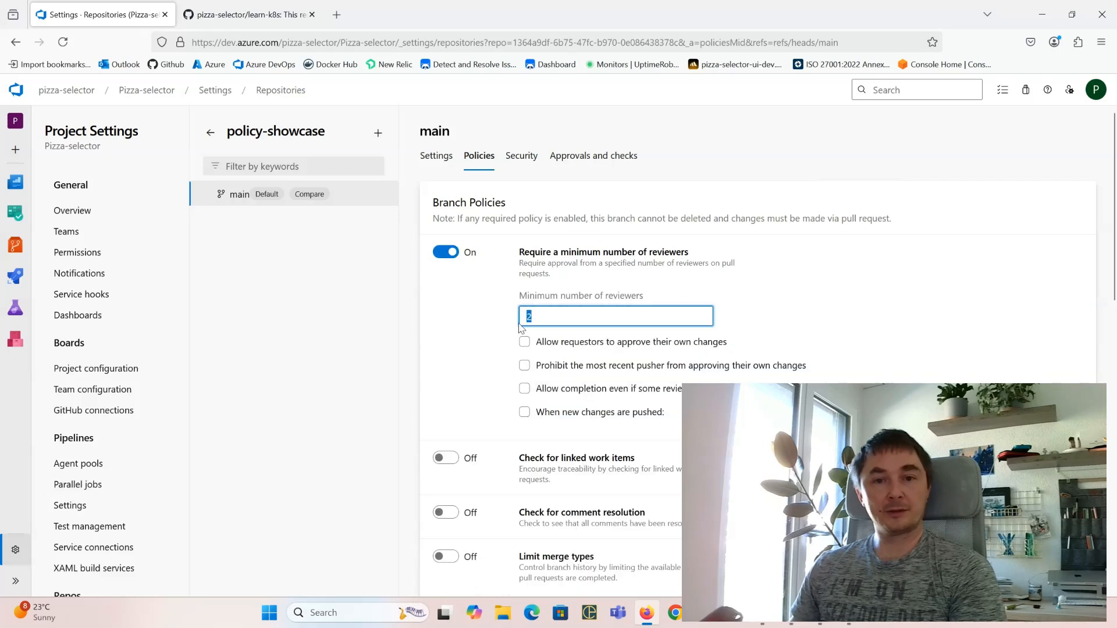
click(524, 343)
click(524, 366)
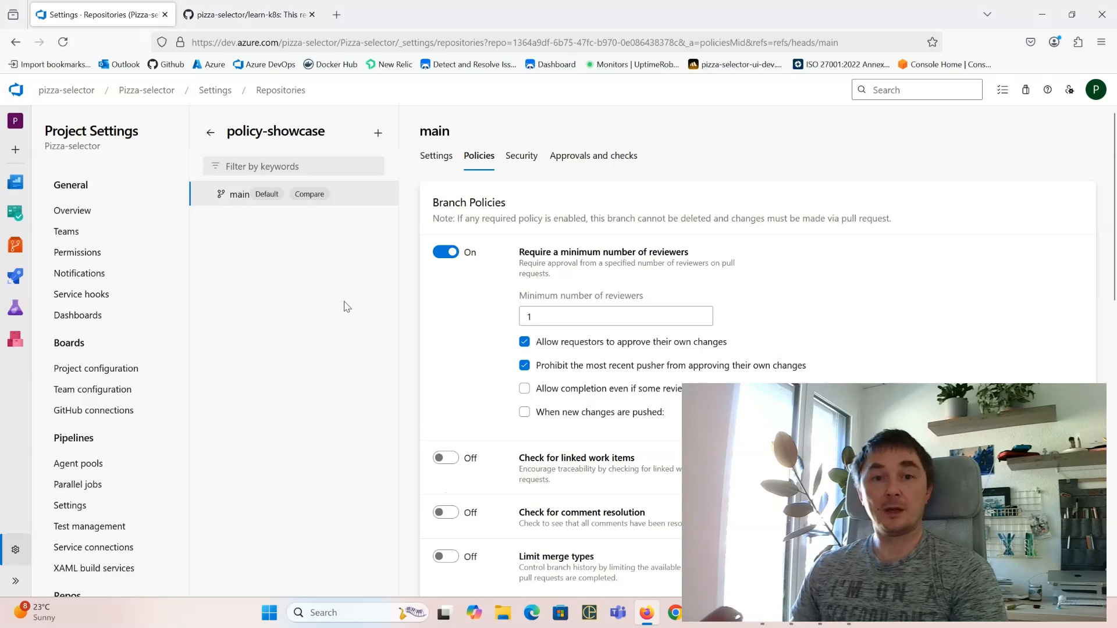
key(alt+Tab)
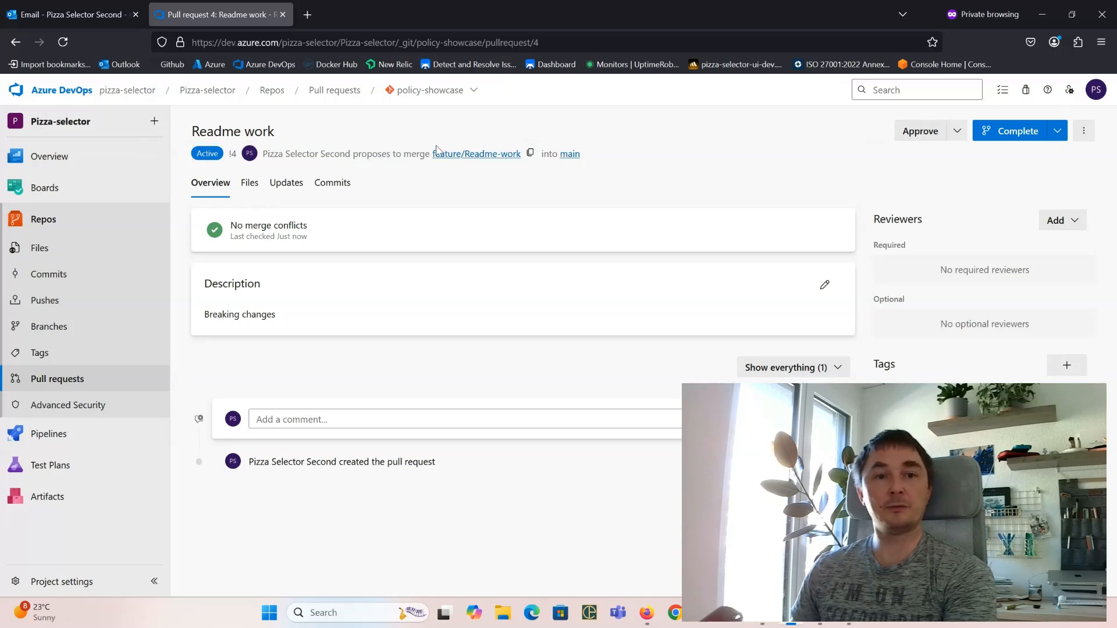
Step: Reload and try completing the Readme work pull request; it fails with a 403 approval error
key(F5)
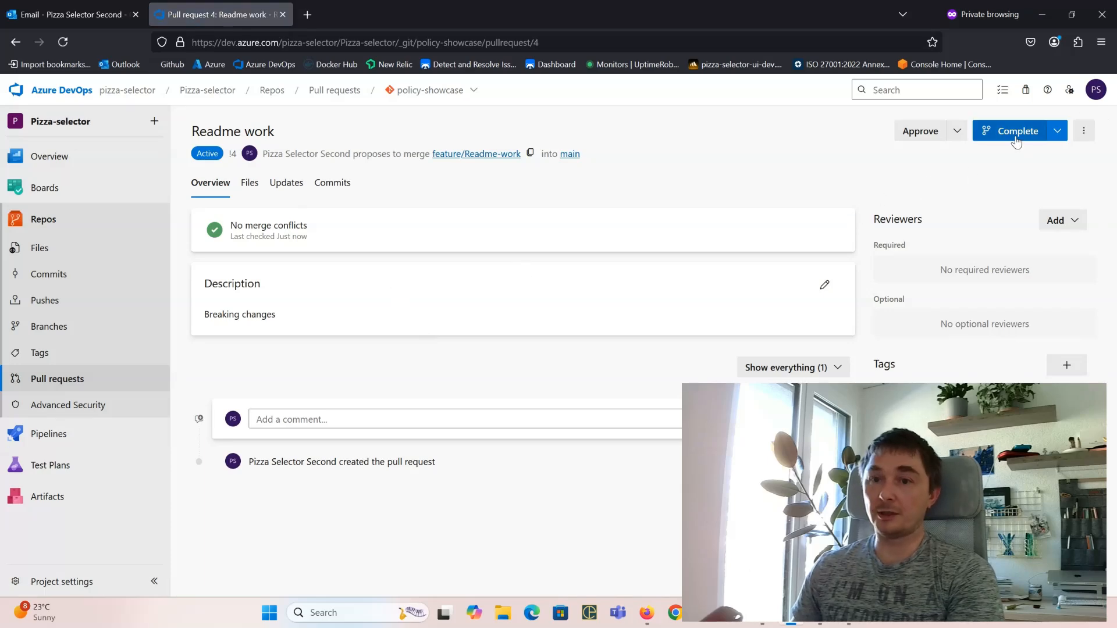
click(1017, 140)
click(1060, 566)
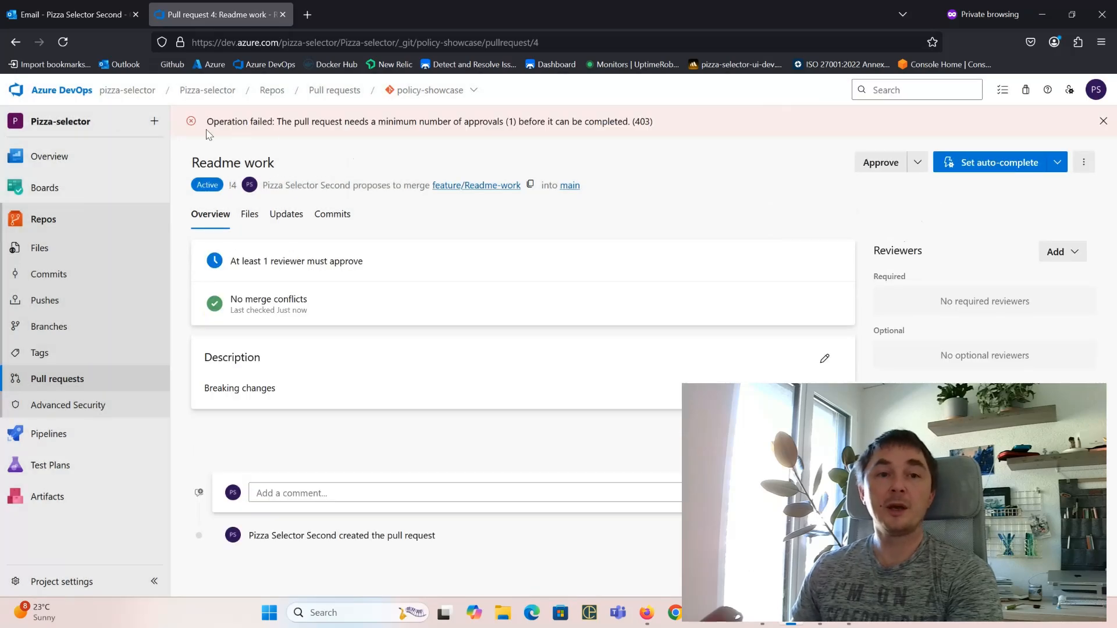
drag(214, 124, 523, 138)
click(762, 217)
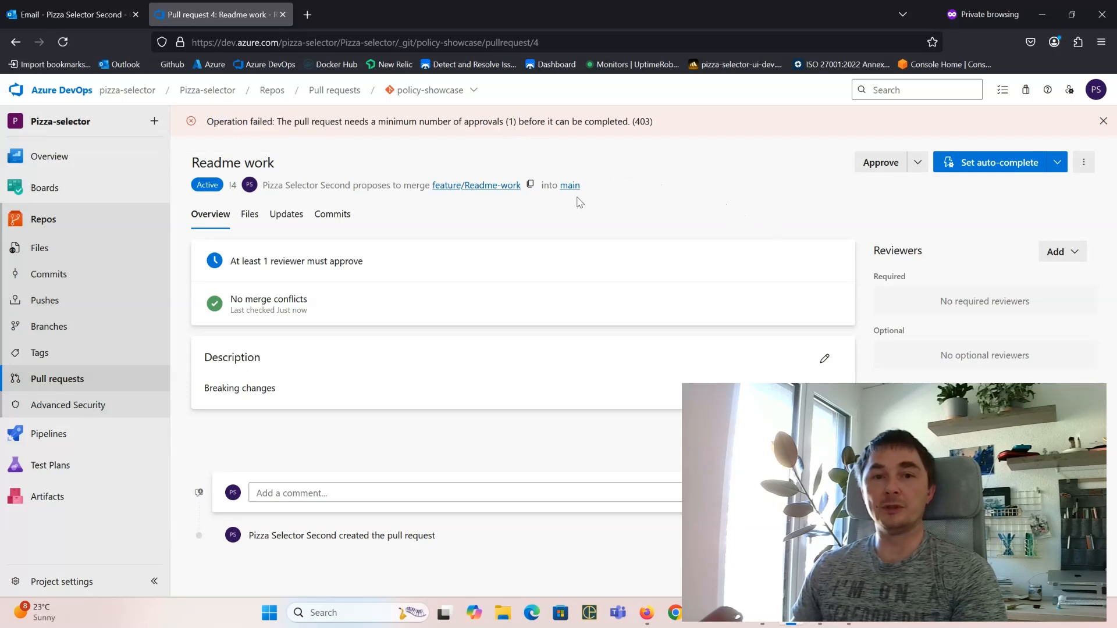
key(alt+Tab)
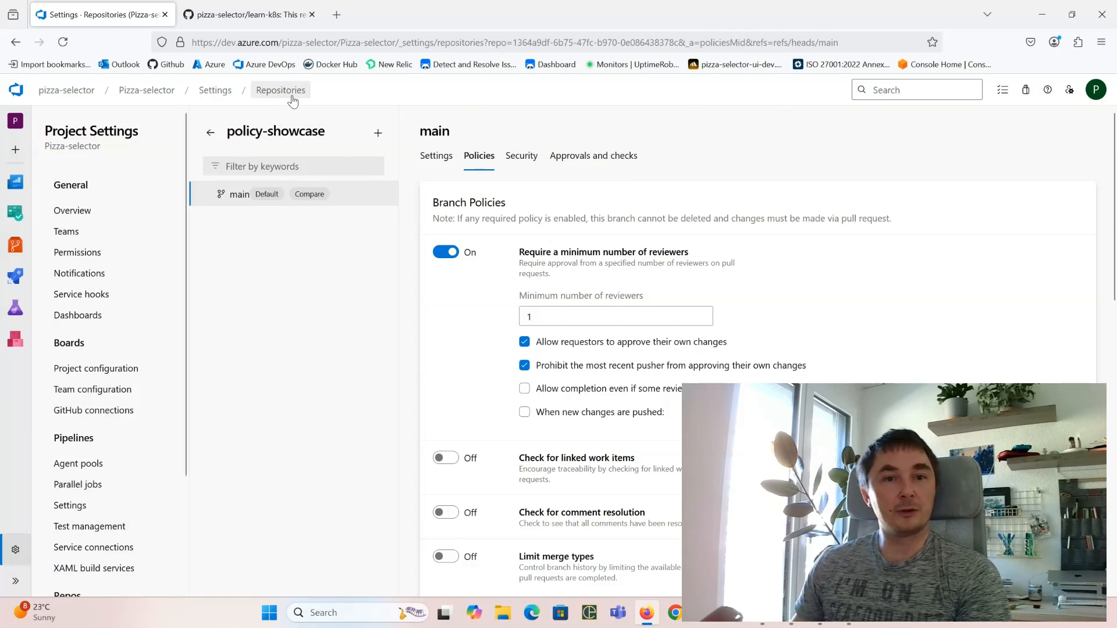
Step: Open the active 'Readme work' pull request in policy-showcase and approve it
click(274, 92)
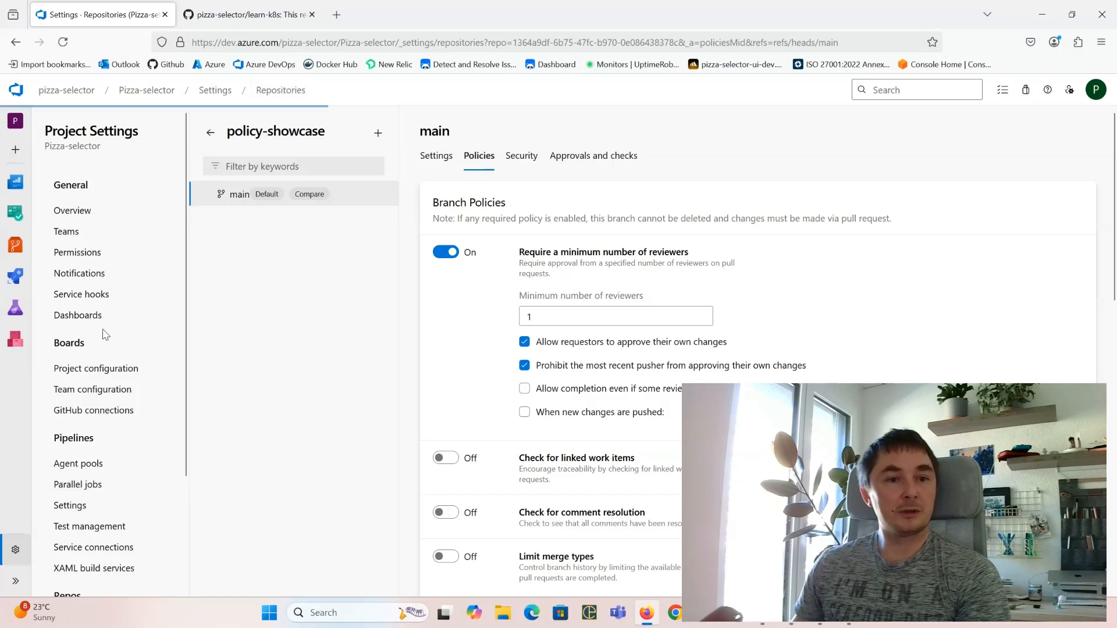
click(15, 245)
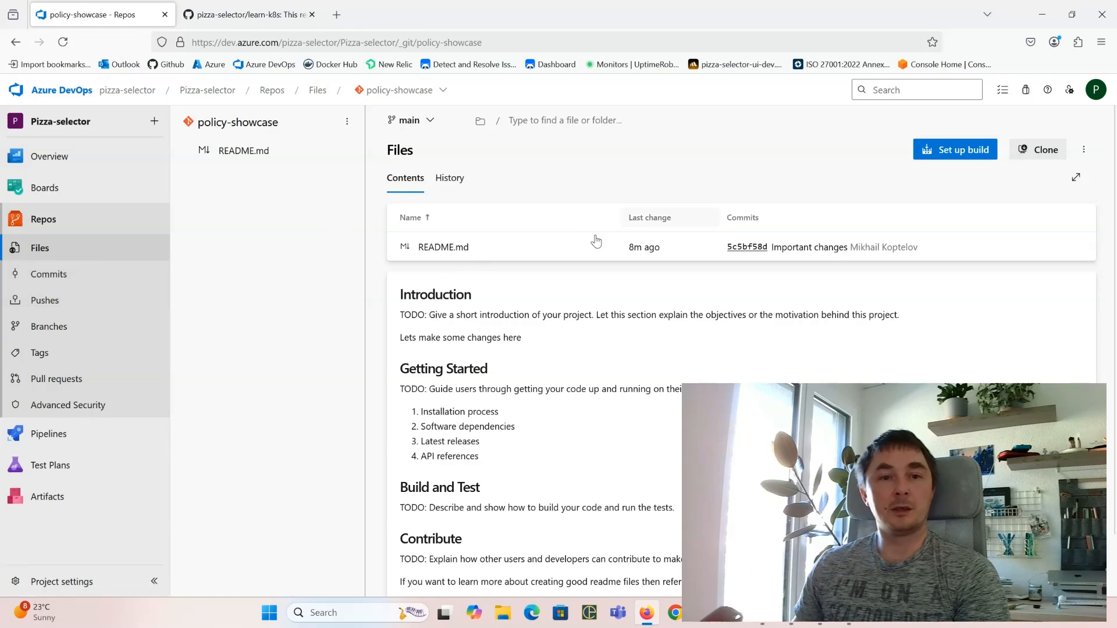
click(82, 381)
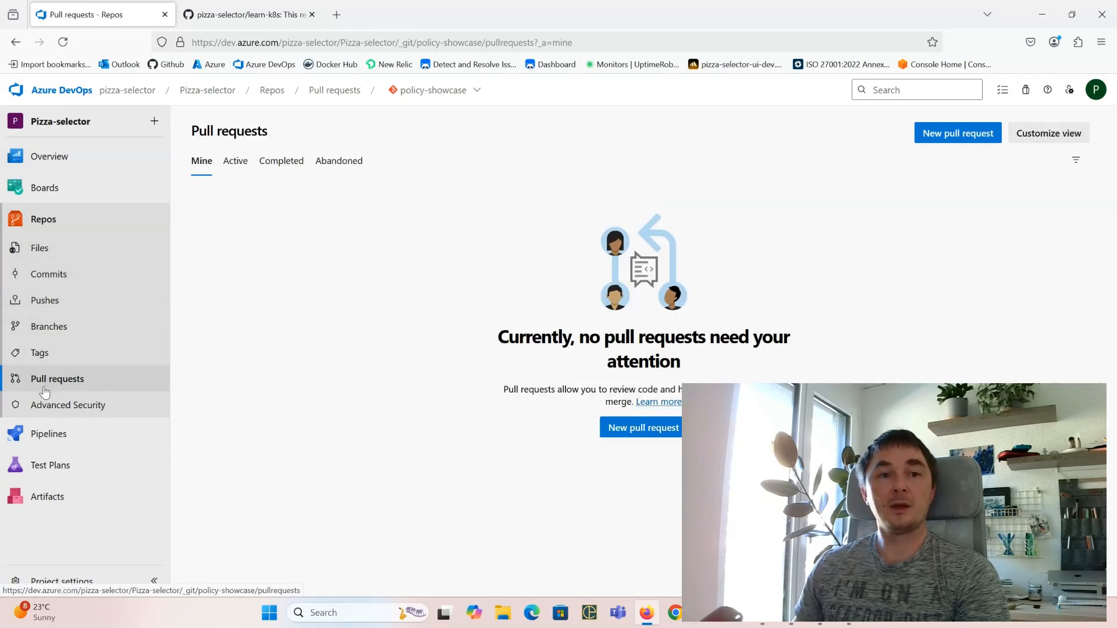
click(235, 165)
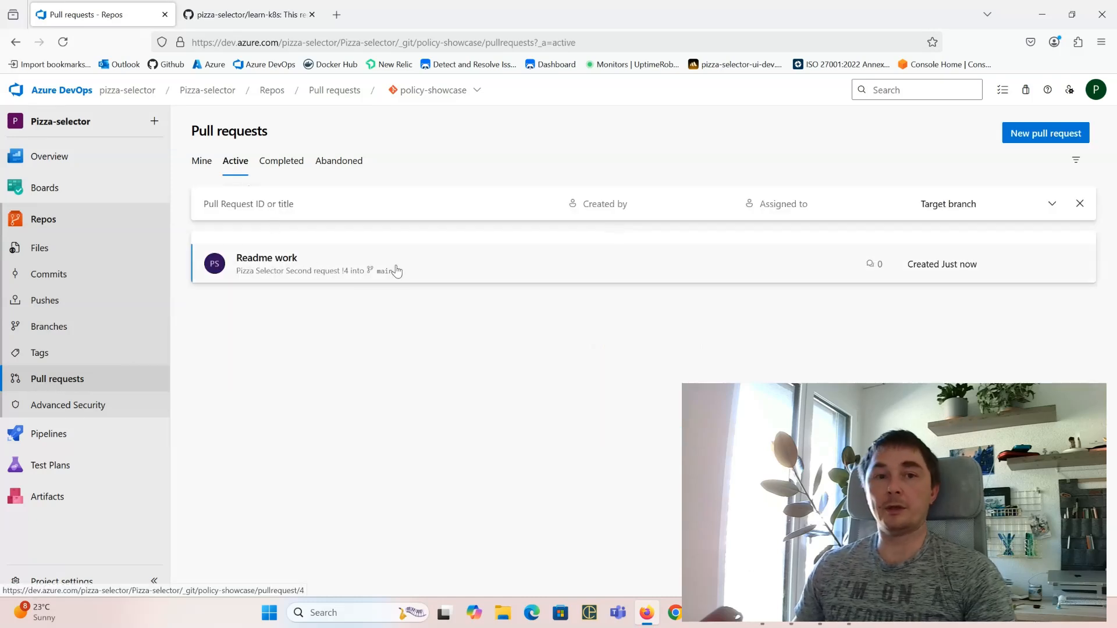
click(419, 267)
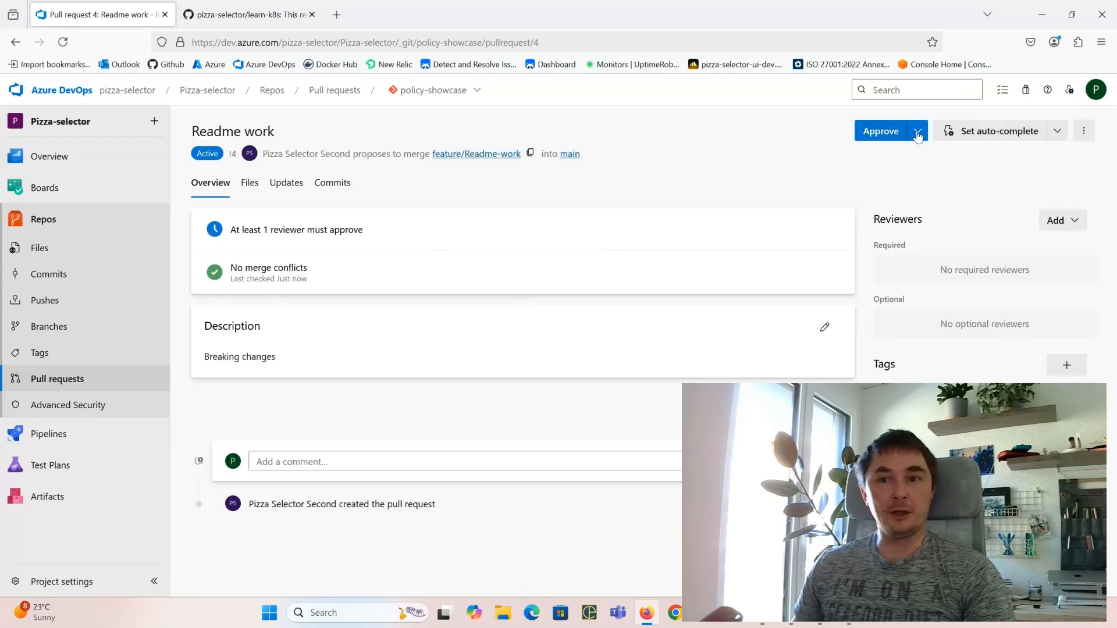
click(883, 133)
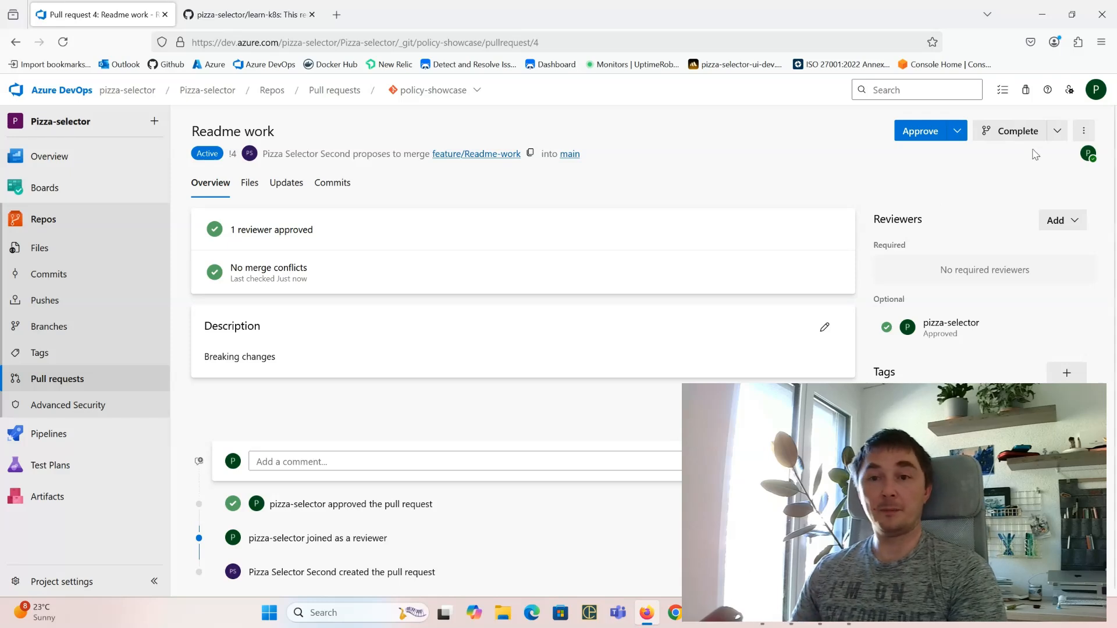
Step: Post 'some important comment' on pull request 4, then go to Project settings
click(315, 460)
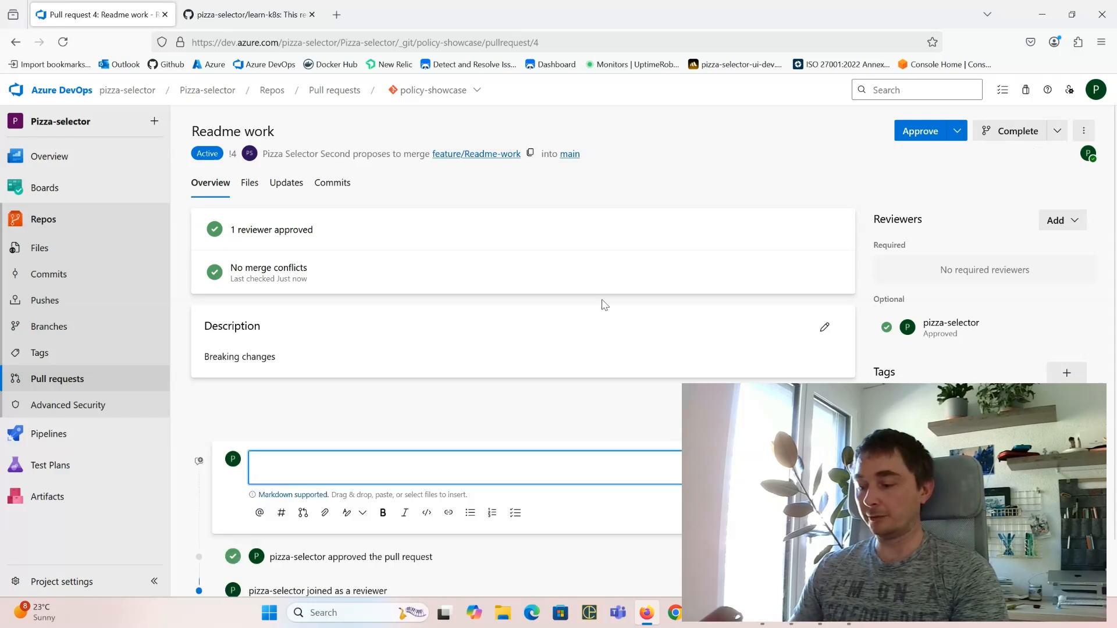
text(some im)
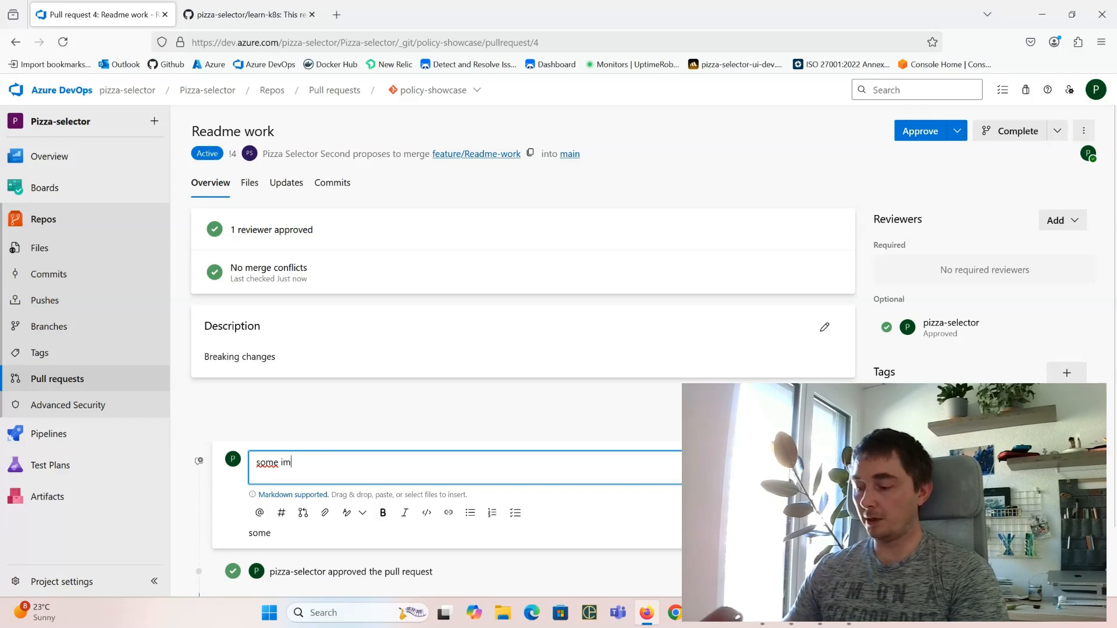
text(portant commen)
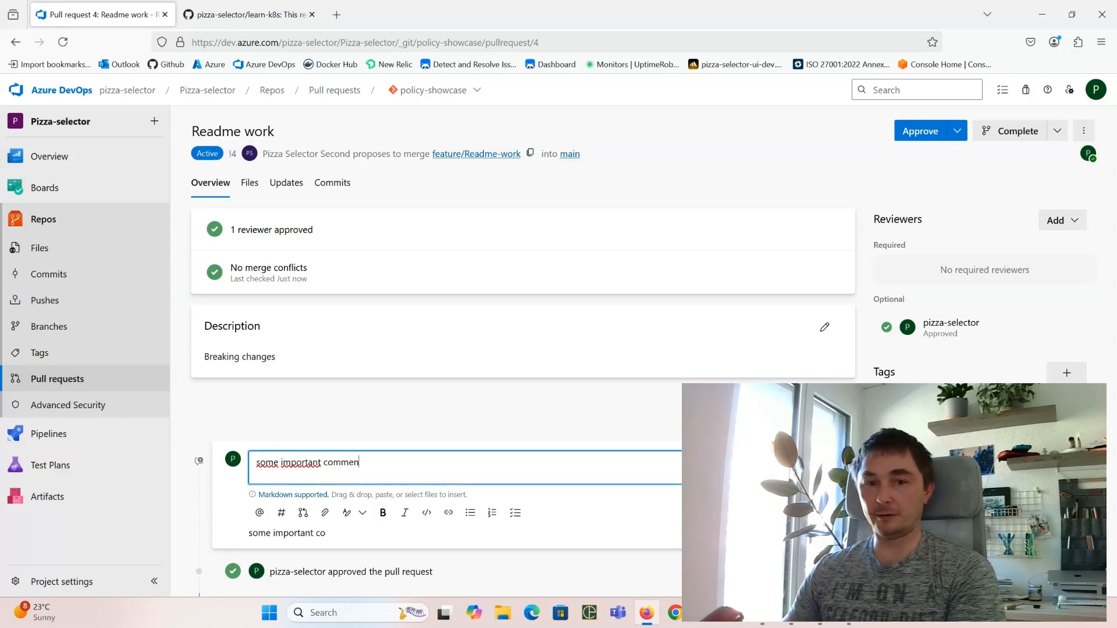
text(t)
key(ctrl+Return)
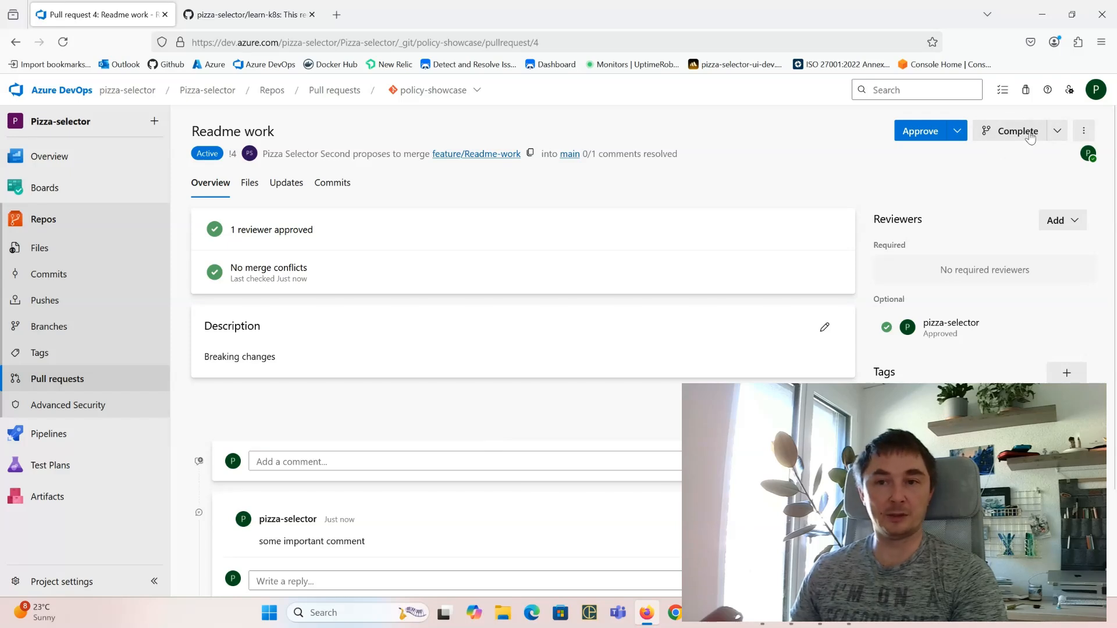
click(69, 581)
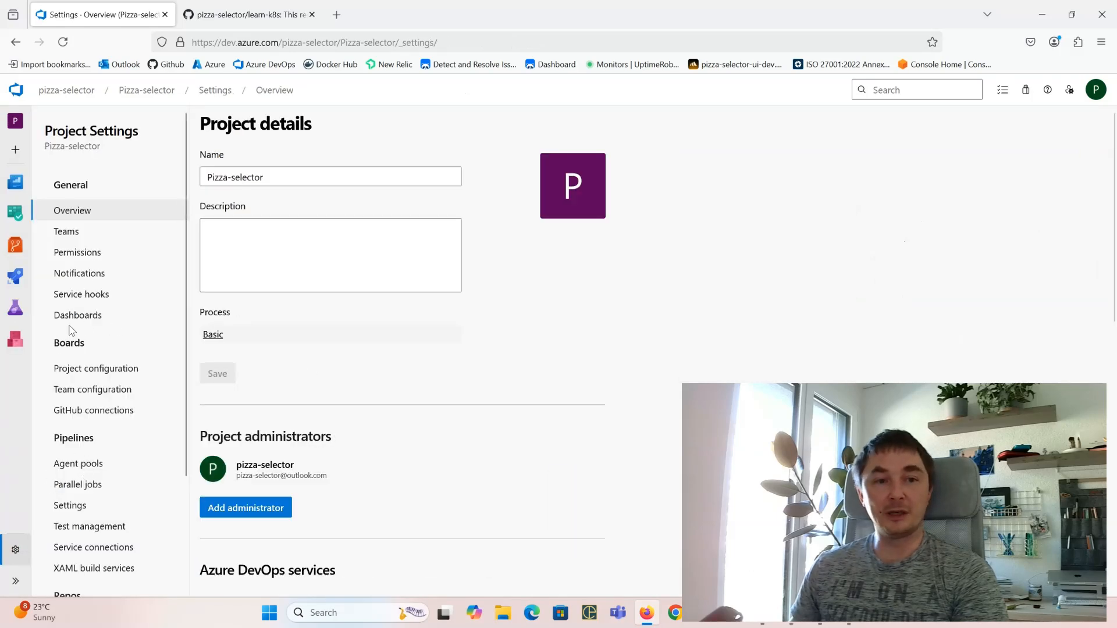
Step: Switch on required comment resolution in policy-showcase's main branch policies, then return to pull request 4
scroll(99, 408, down, 2)
click(91, 484)
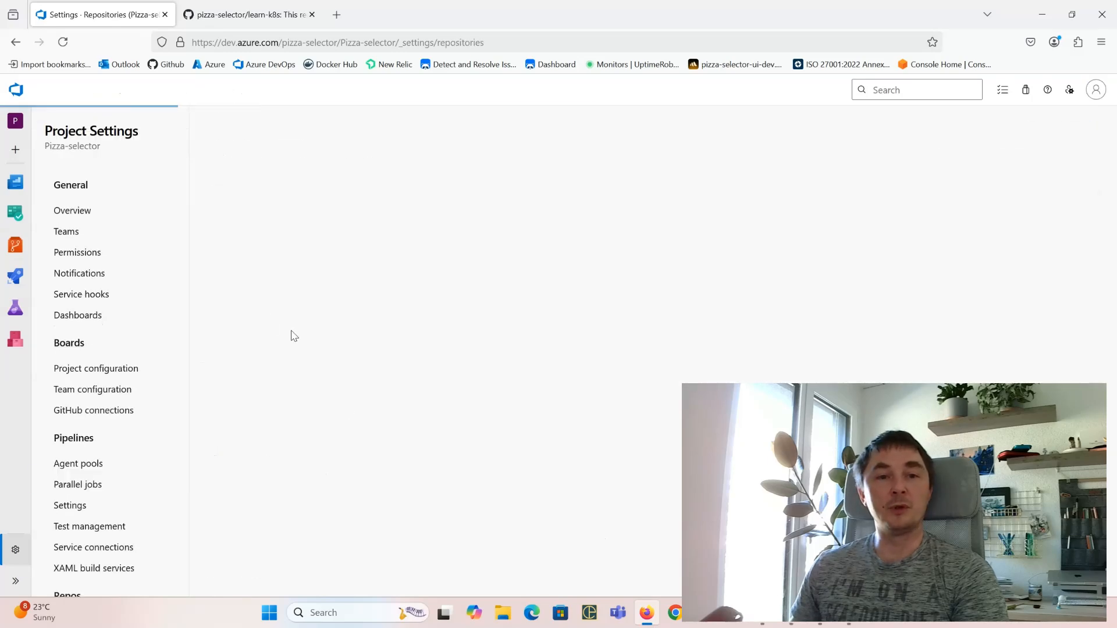
click(320, 324)
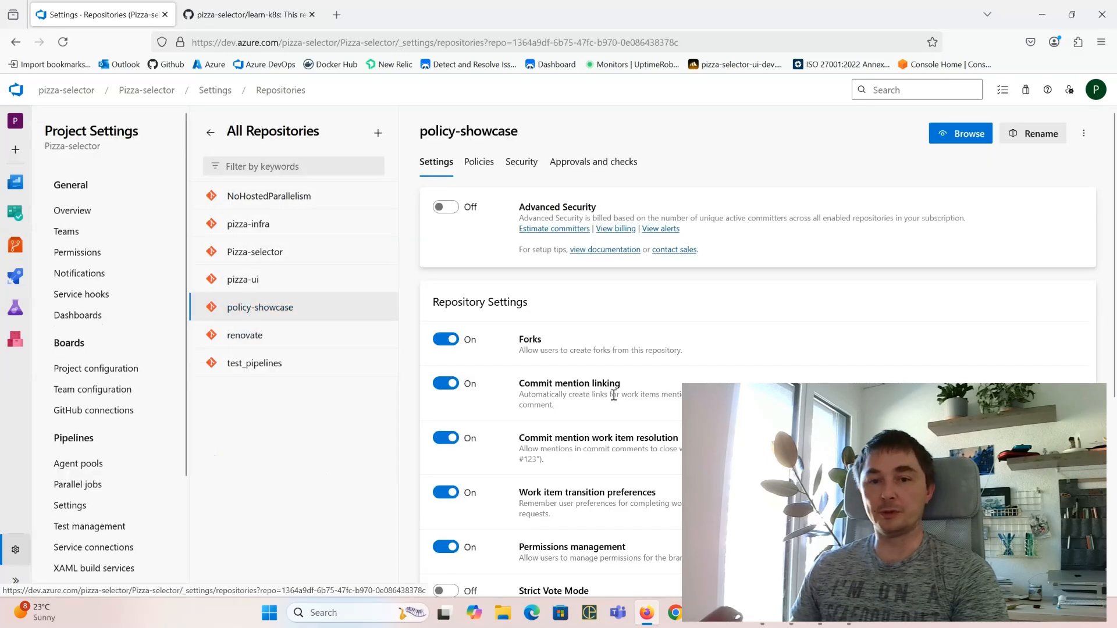
scroll(560, 339, down, 4)
scroll(548, 233, up, 3)
click(484, 134)
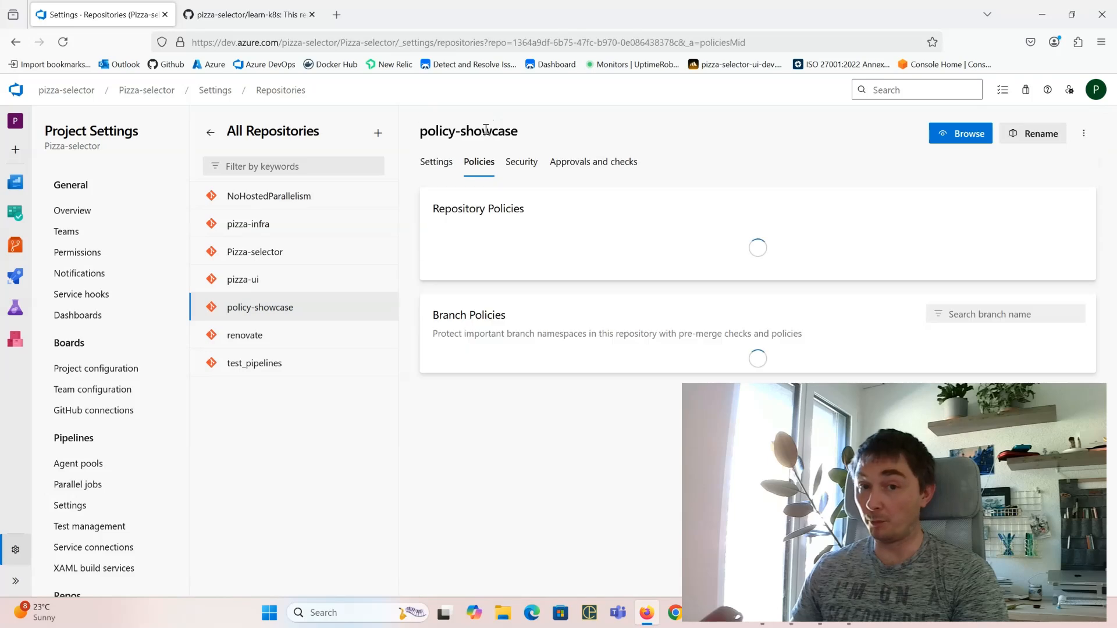
scroll(557, 472, down, 2)
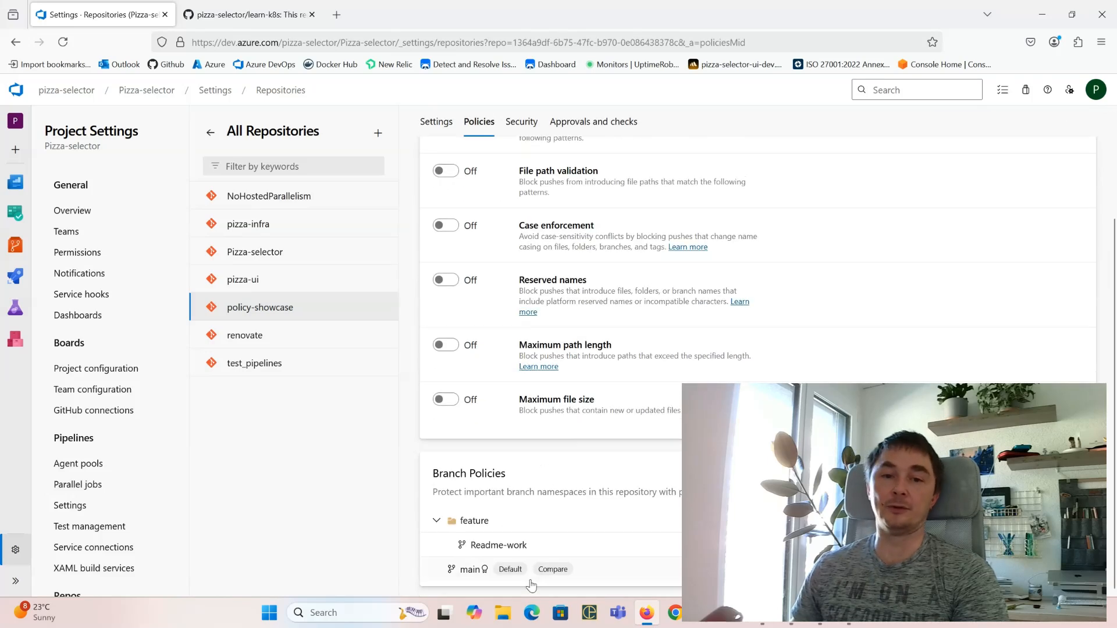
click(605, 570)
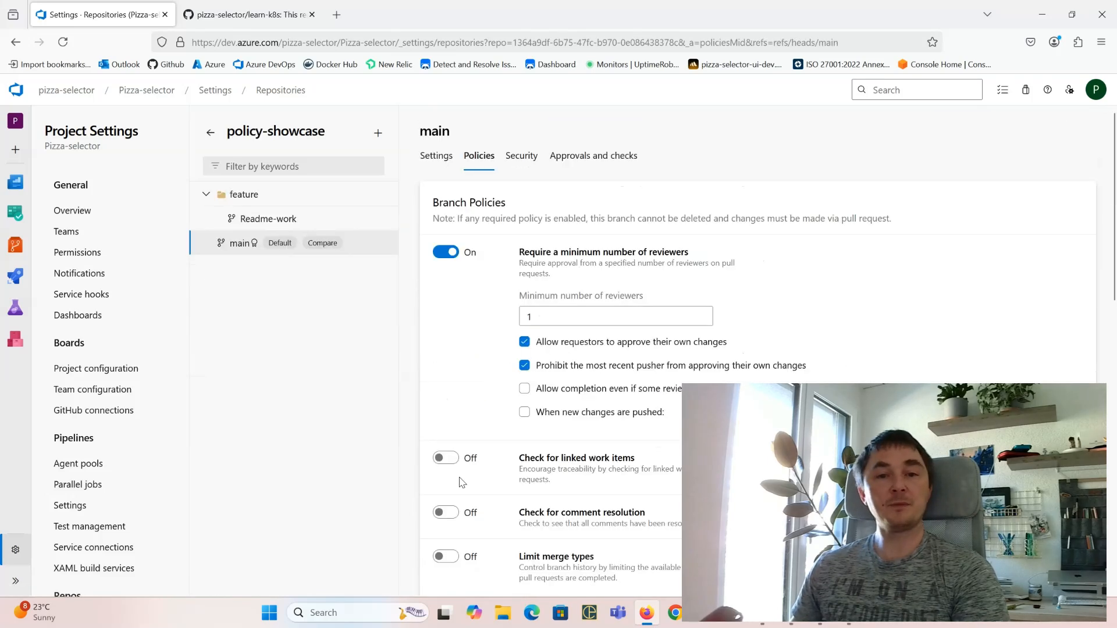
click(446, 512)
scroll(561, 537, down, 1)
scroll(562, 538, down, 1)
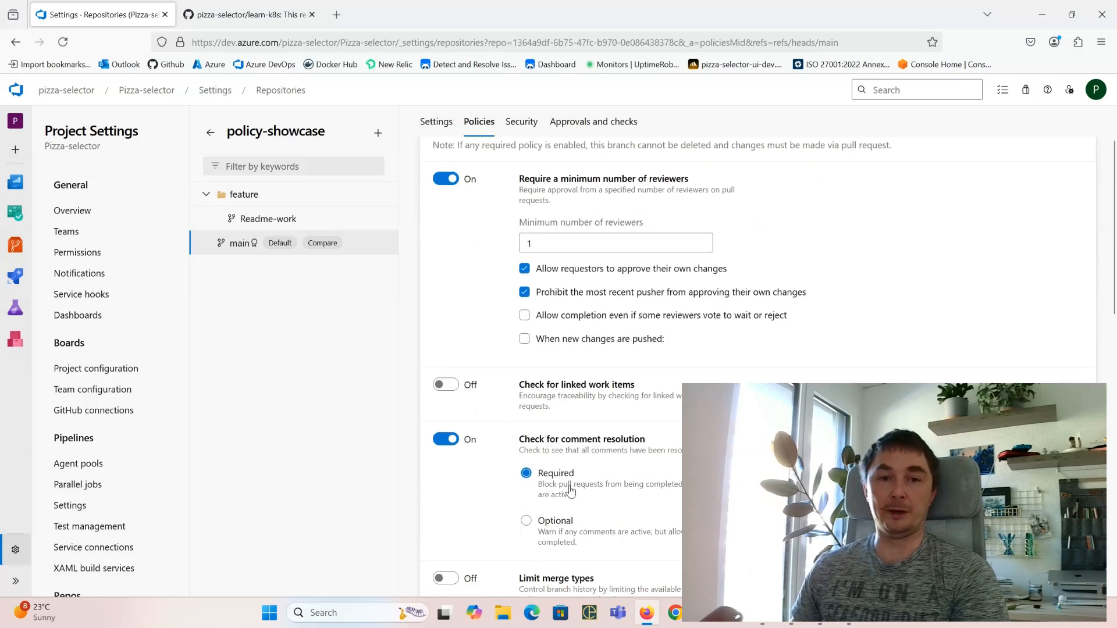
key(alt+Tab)
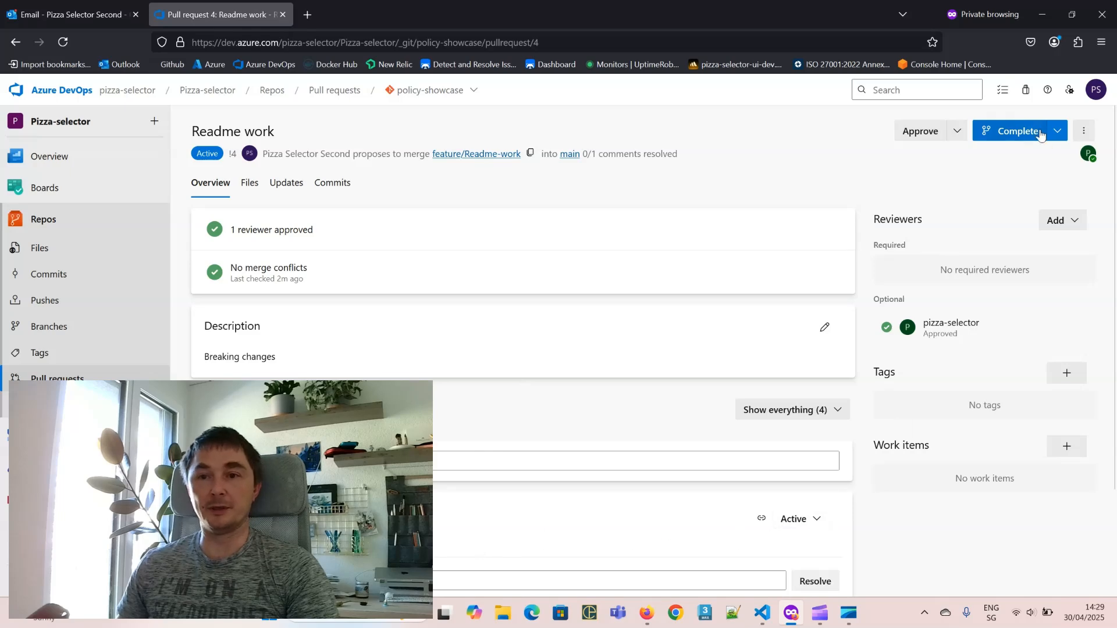
Step: Try completing pull request 4, which is refused over unaddressed comments
click(1018, 133)
click(1042, 576)
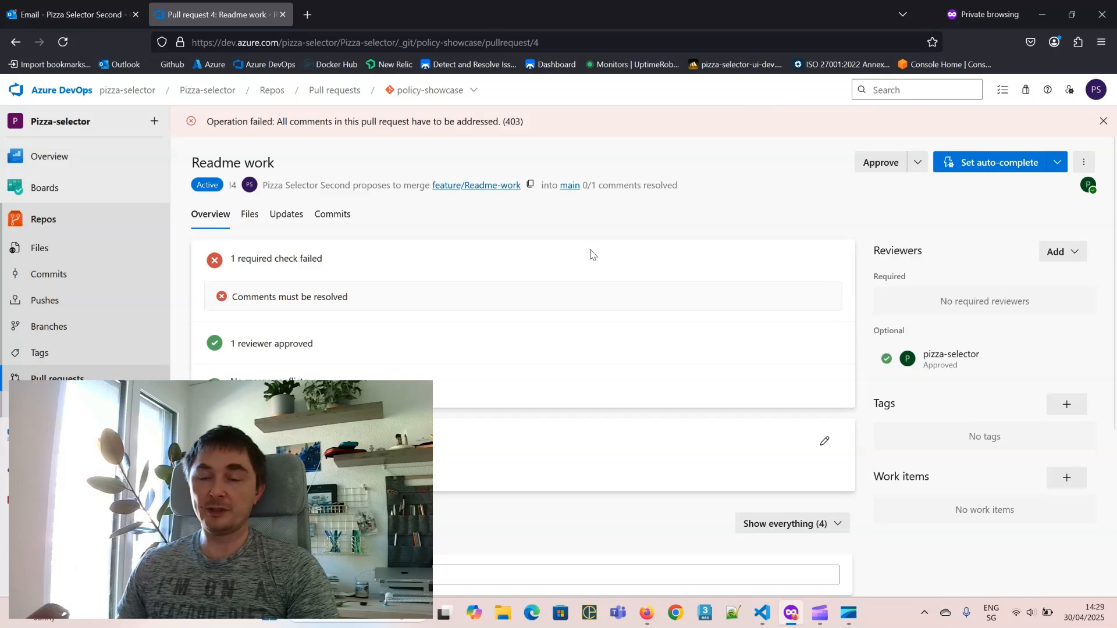
drag(285, 121, 457, 166)
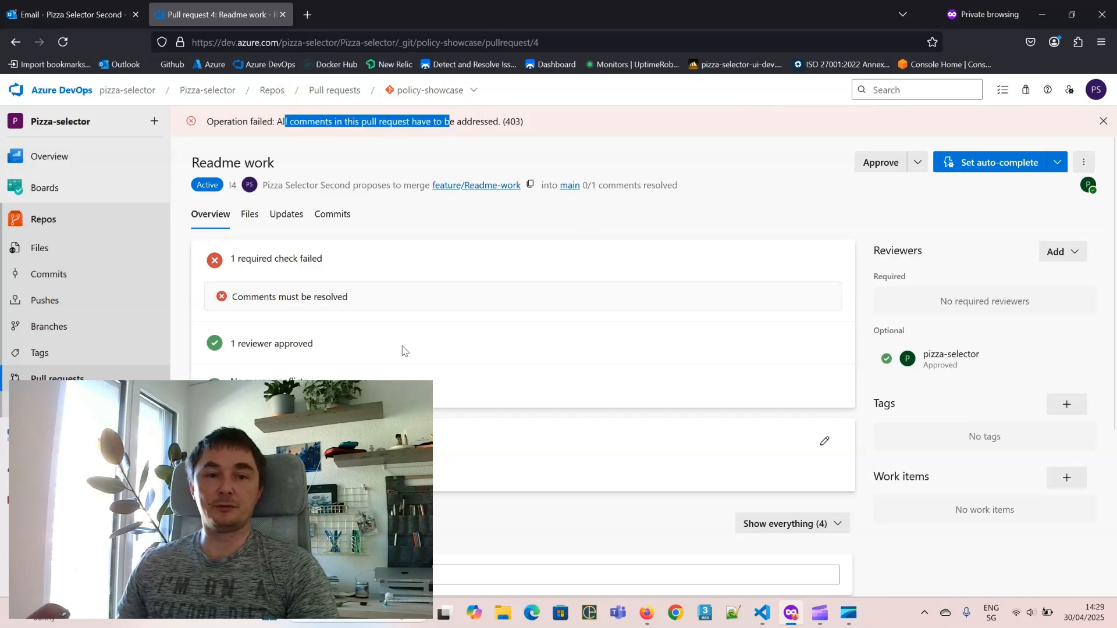
Step: Change the pull request's comment status from Active to Resolved
scroll(406, 353, down, 3)
click(815, 486)
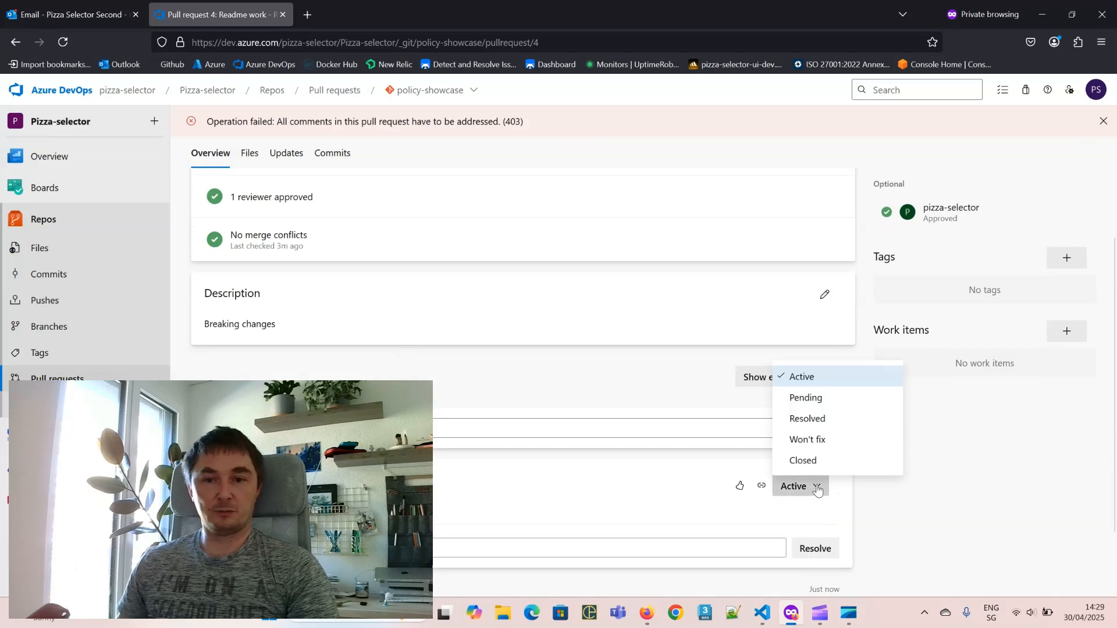
click(826, 419)
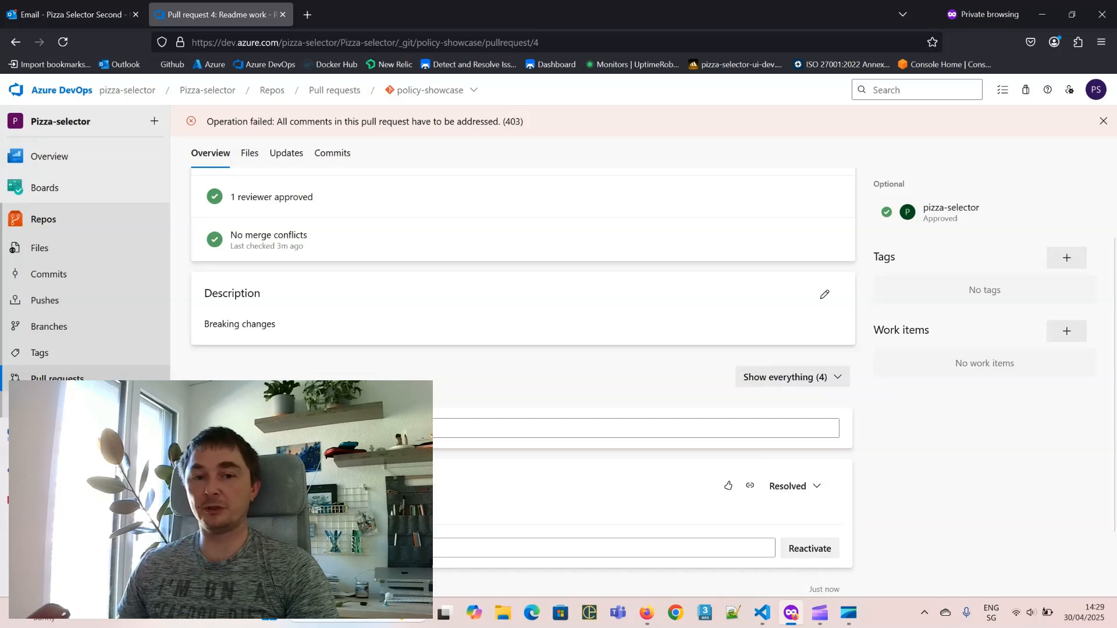
Step: Complete the merge of pull request 4 into main and open the repository files
scroll(523, 349, up, 3)
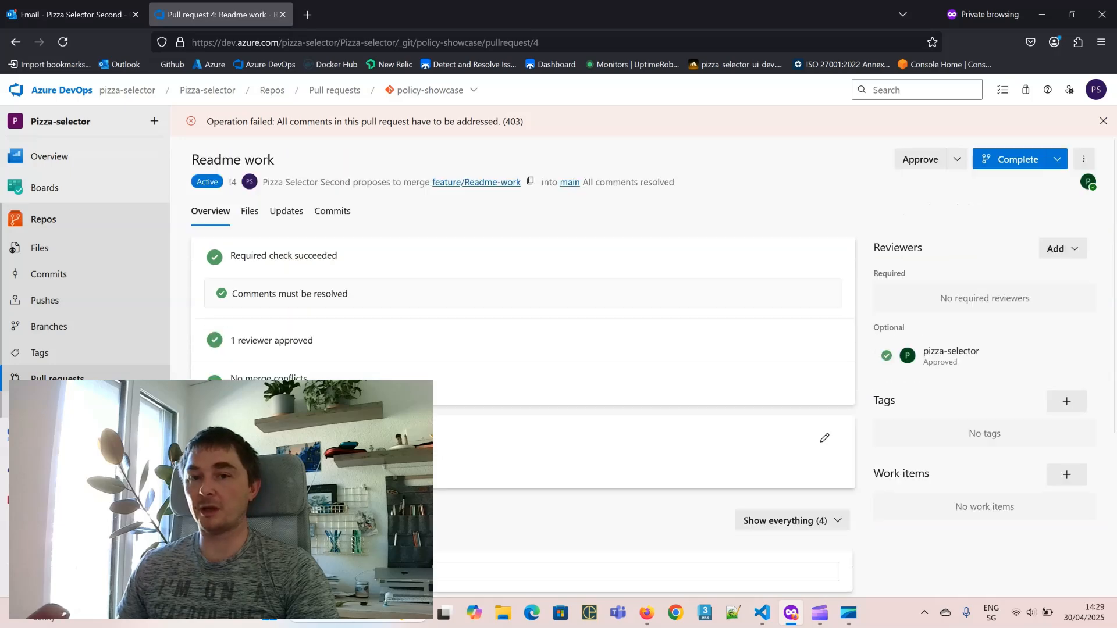
click(1030, 164)
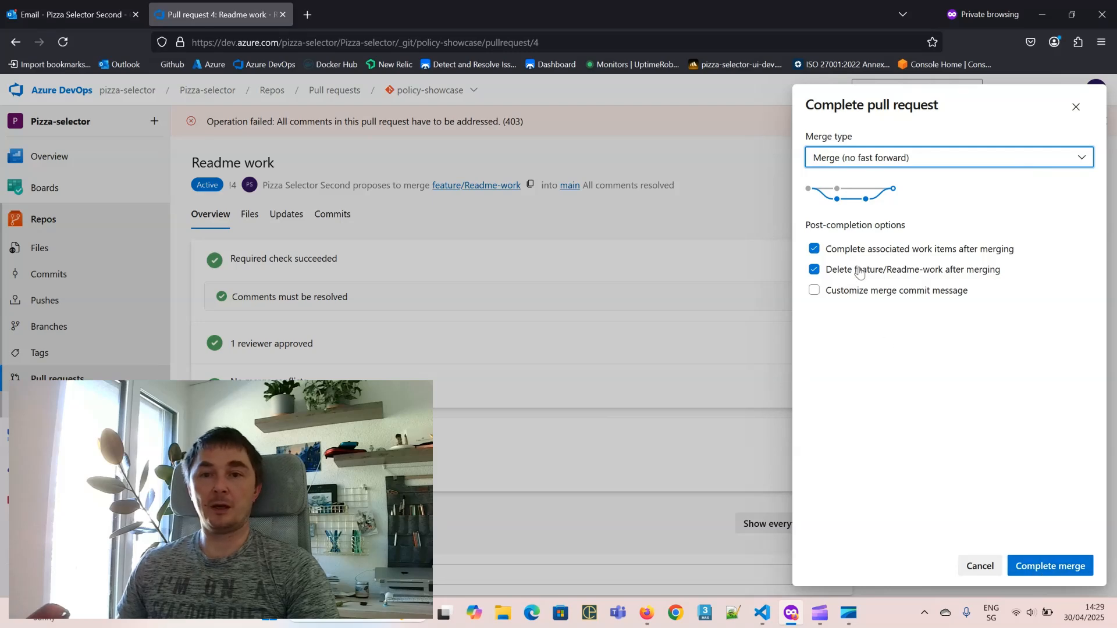
click(1041, 565)
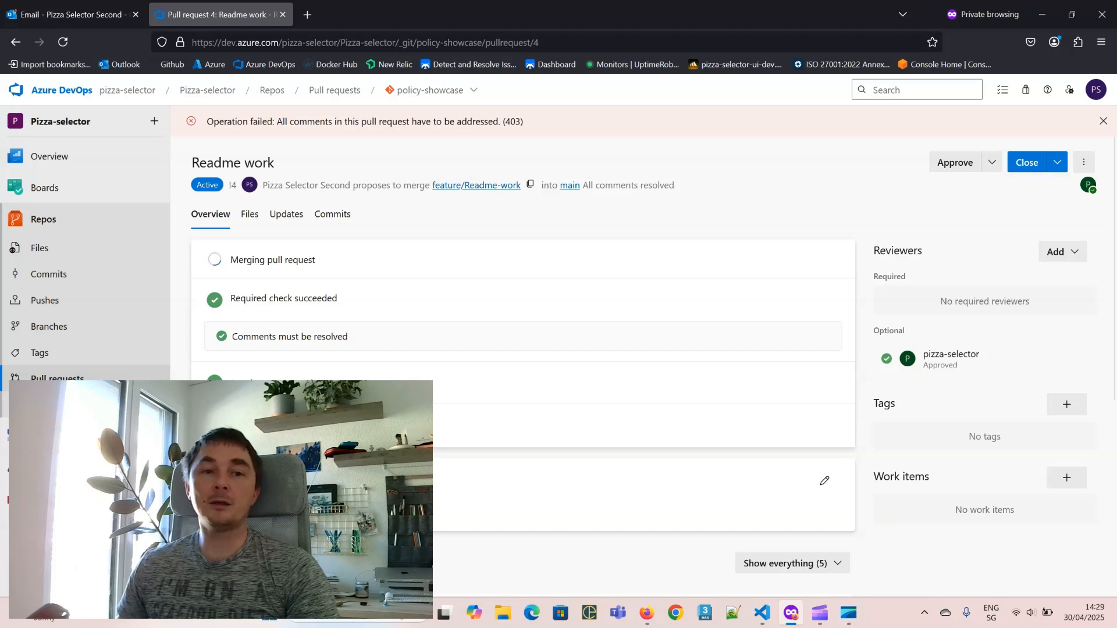
click(54, 222)
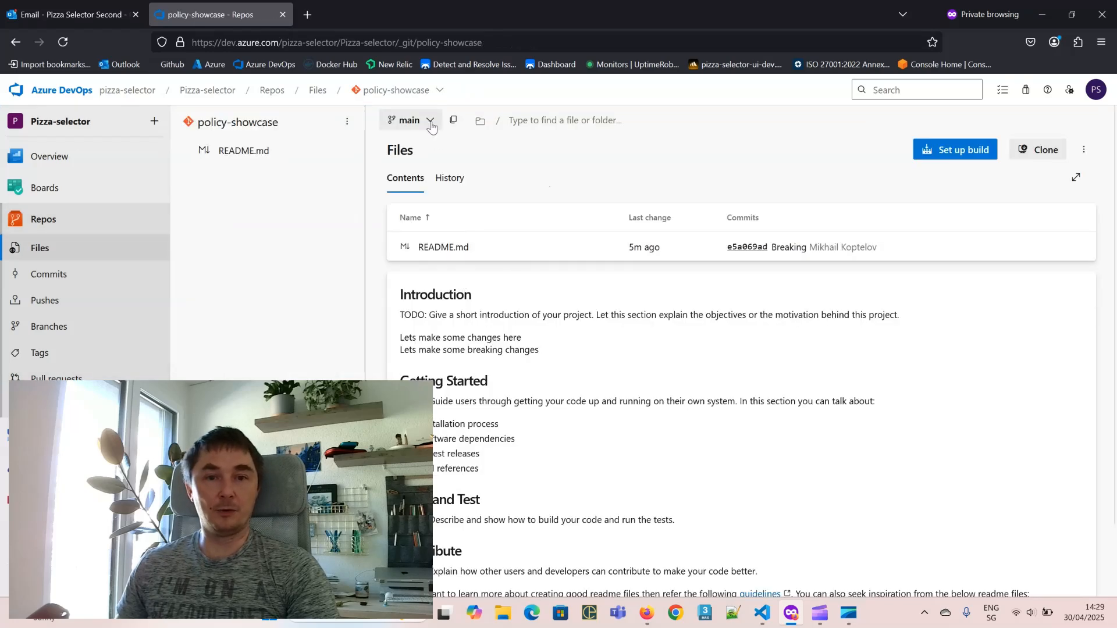
Step: Point out 'Lets make some breaking changes' in main's README, then return to the branch policies window
drag(403, 352, 597, 366)
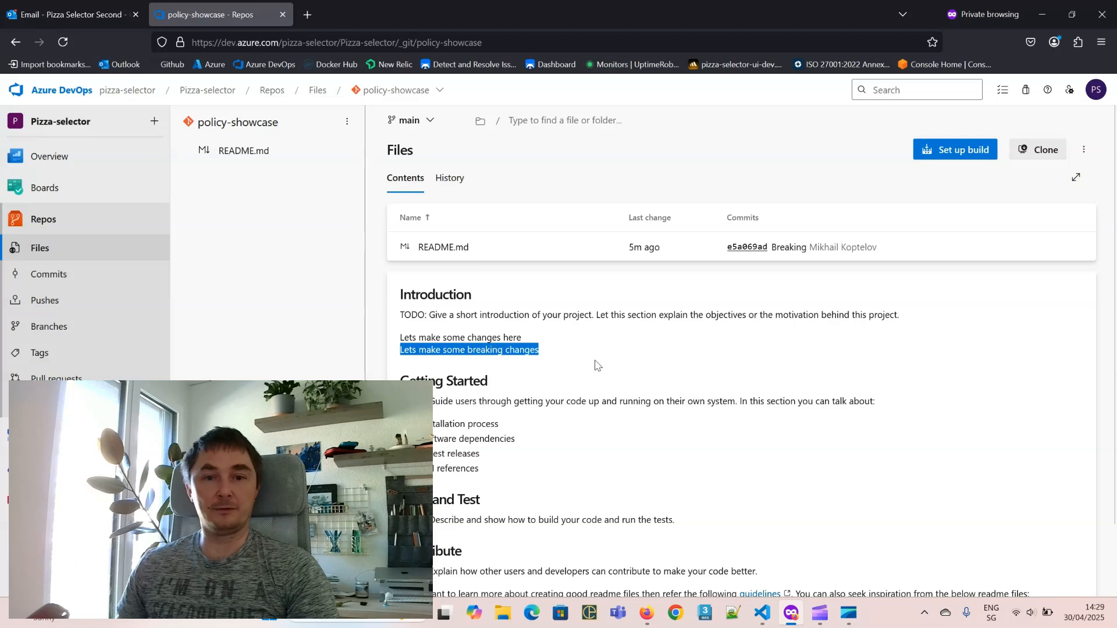
click(485, 329)
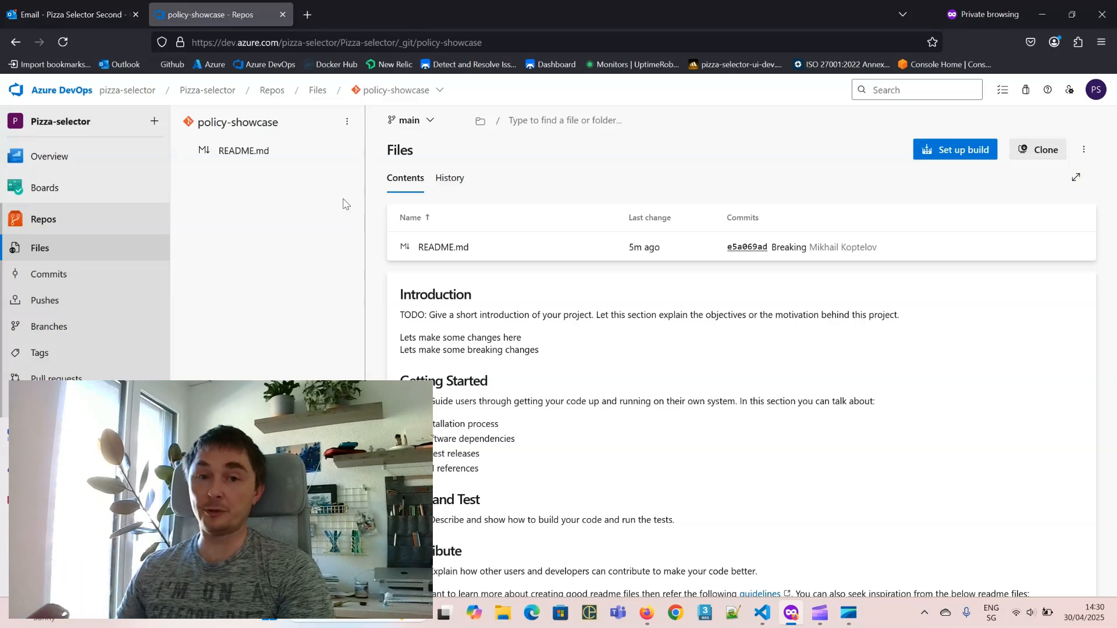
key(alt+Tab)
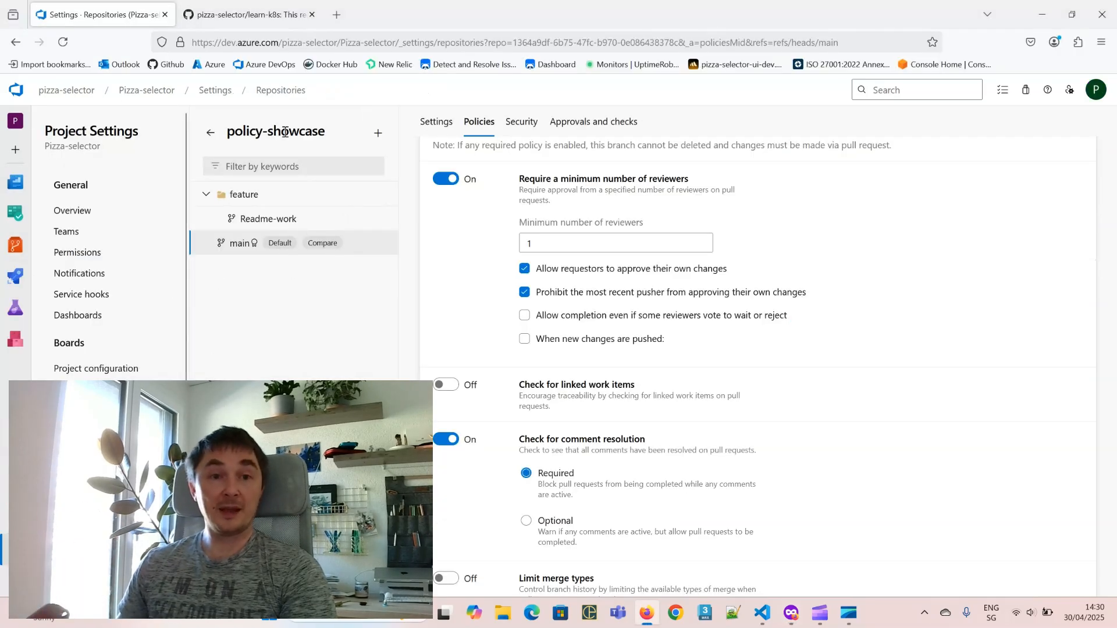
Step: Go back to All Repositories and open its Policies, dismissing the add branch protection panel unchanged
click(210, 132)
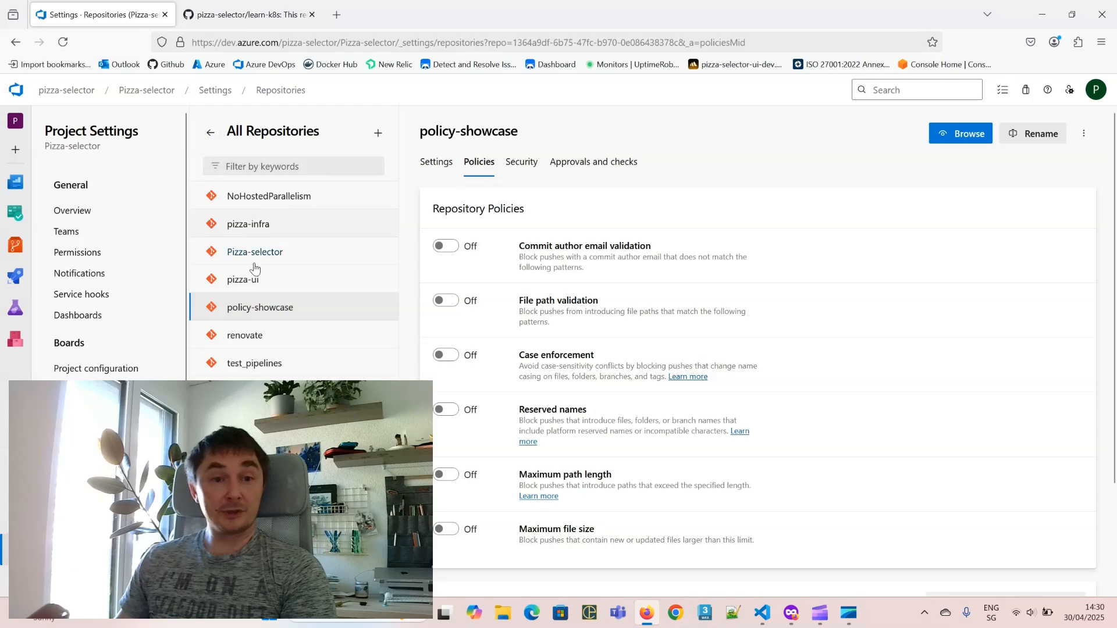
click(210, 133)
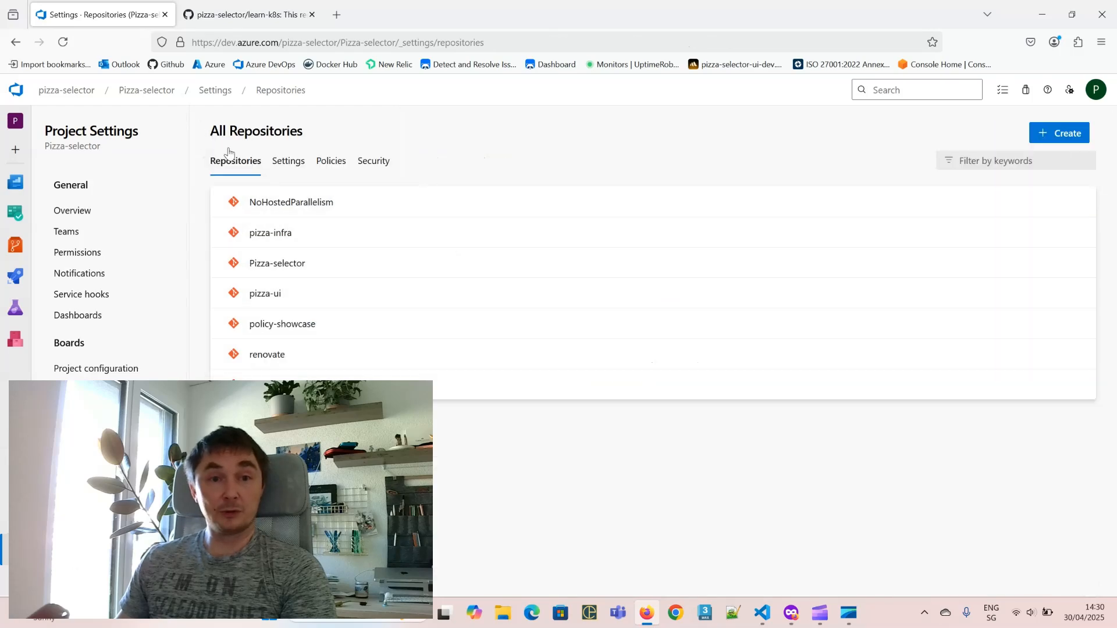
click(321, 168)
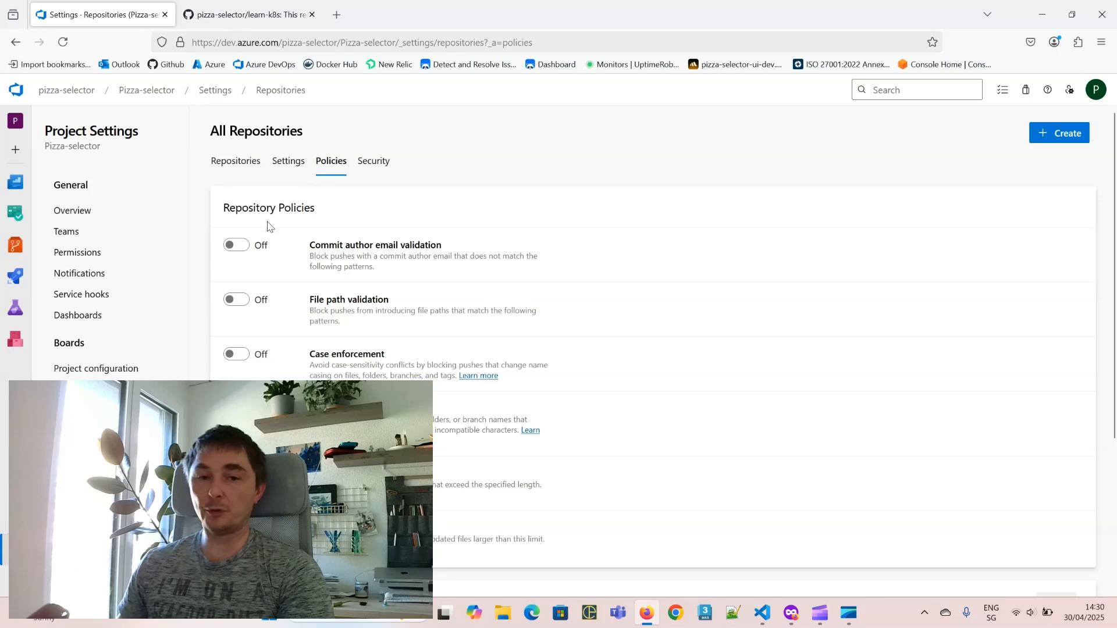
scroll(302, 192, down, 4)
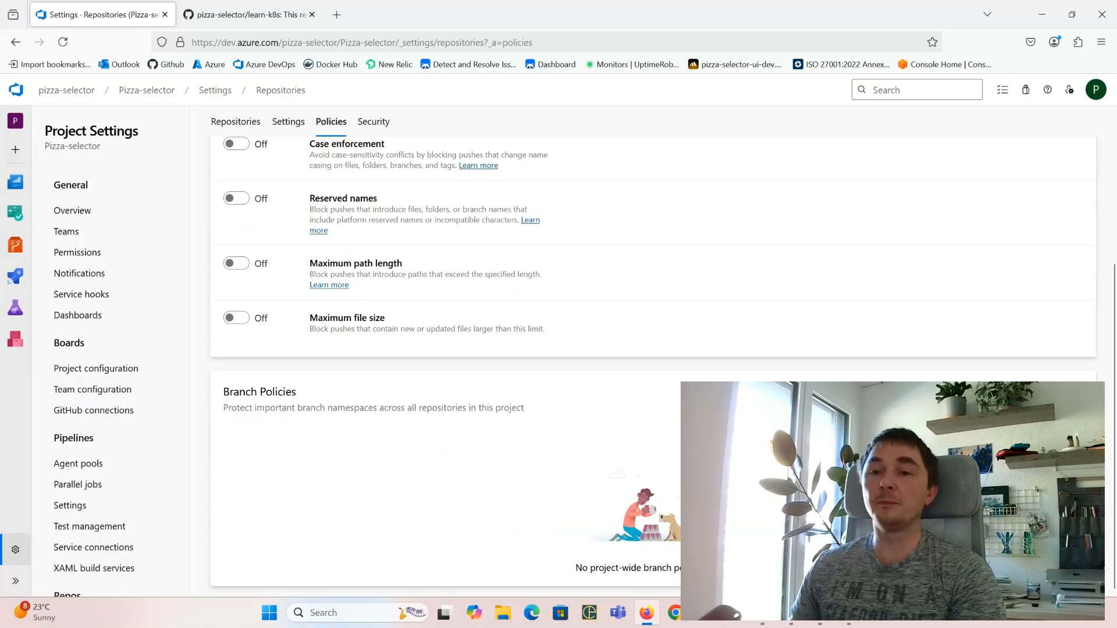
click(1054, 392)
click(553, 353)
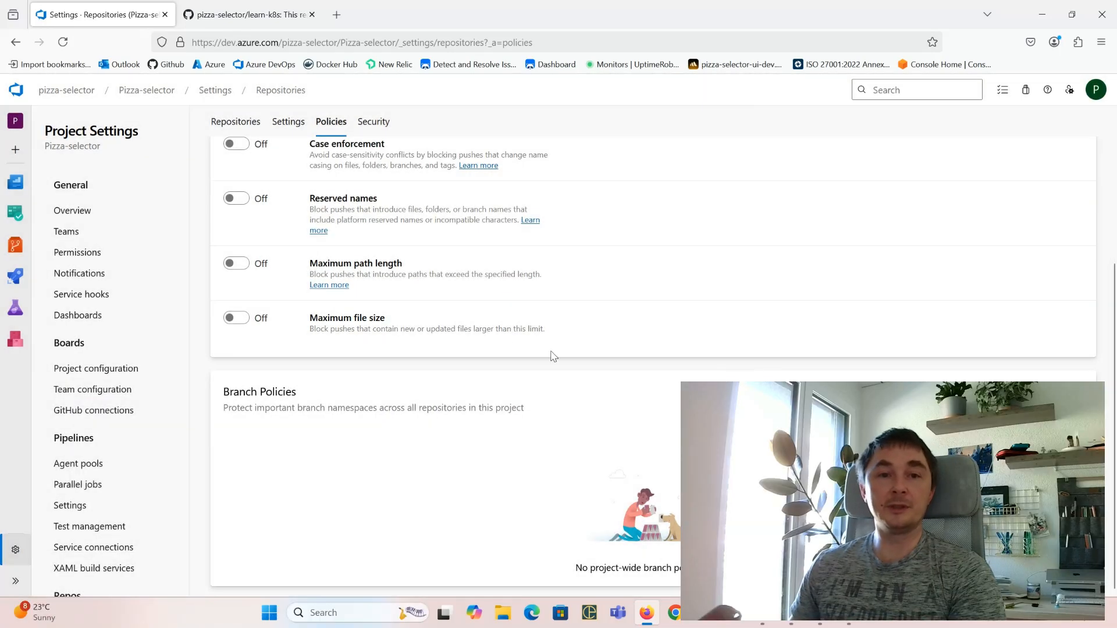
Step: Return to the all-repositories policies and scroll down to the empty Branch Policies section
scroll(554, 353, up, 4)
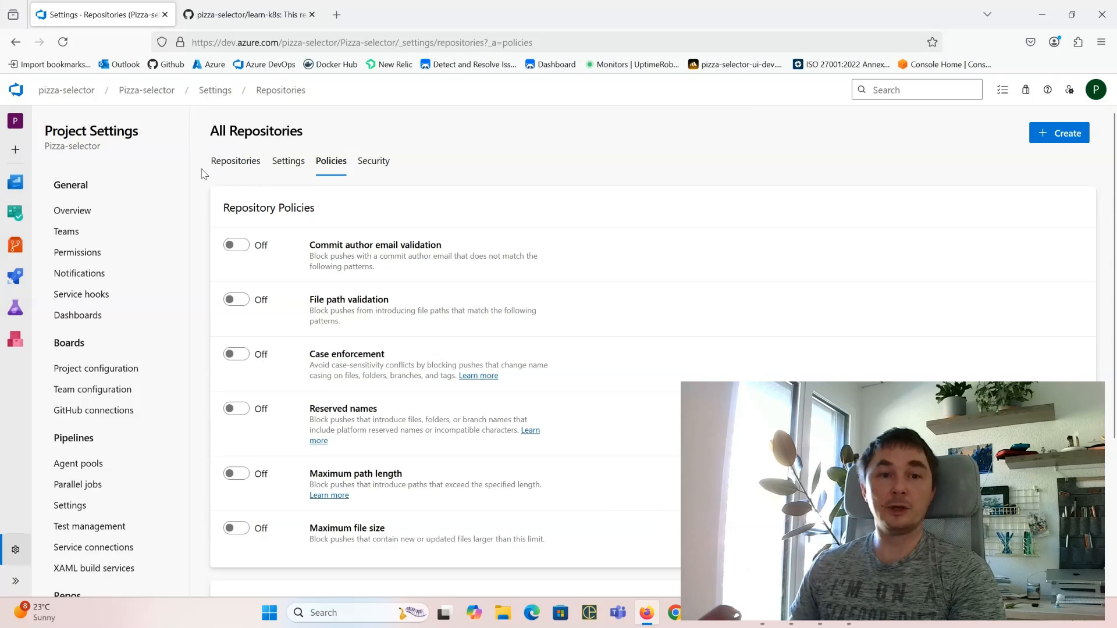
click(232, 165)
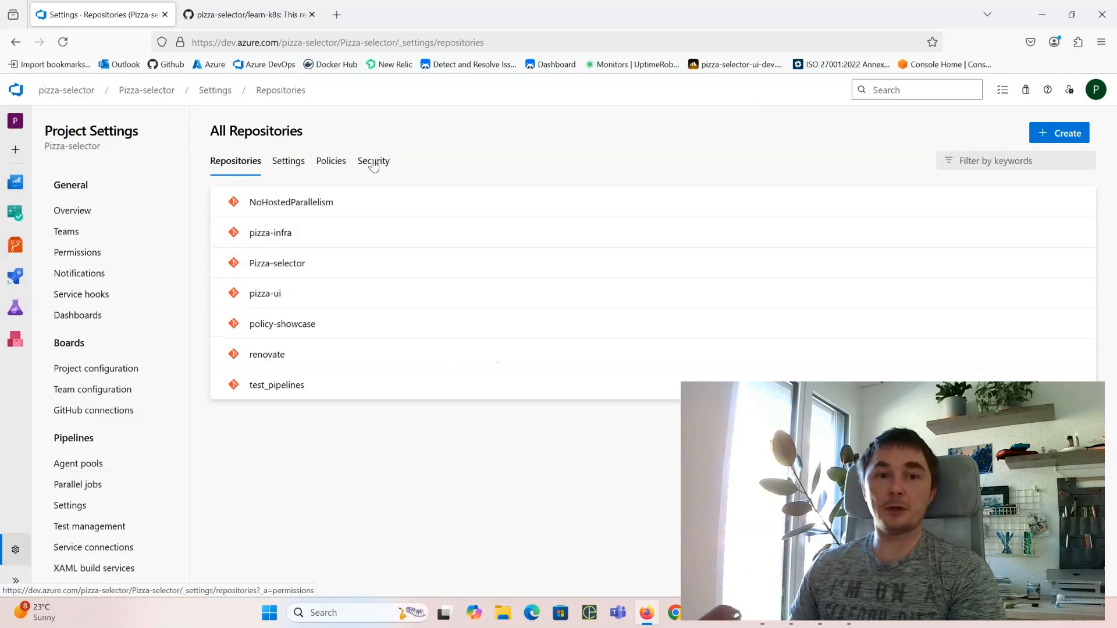
click(329, 161)
scroll(441, 382, down, 3)
scroll(440, 382, down, 2)
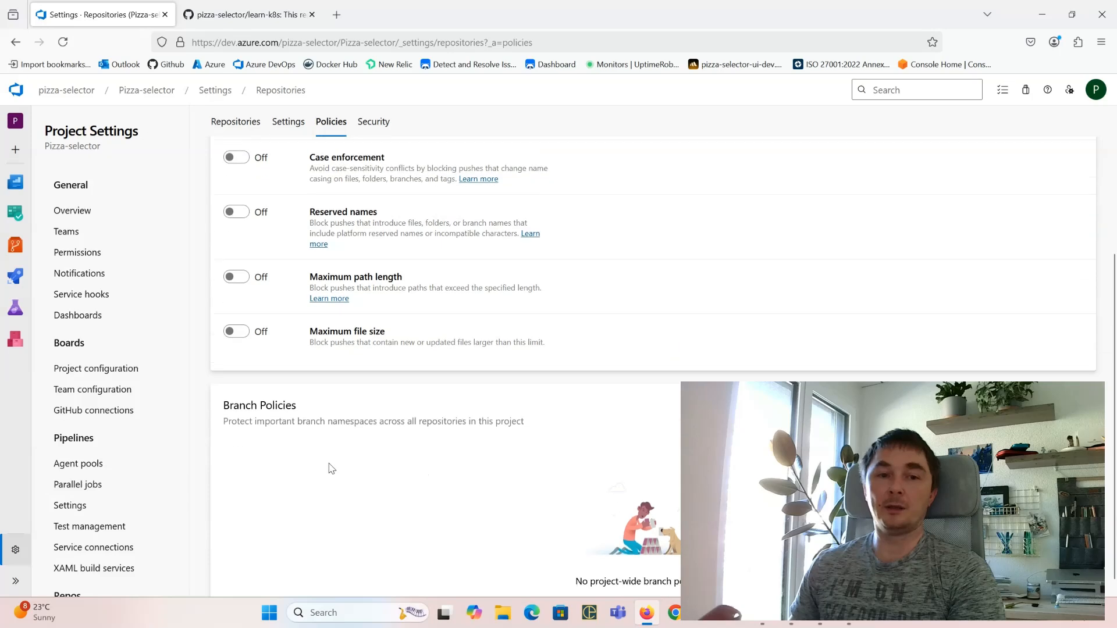
drag(238, 391, 291, 392)
click(379, 418)
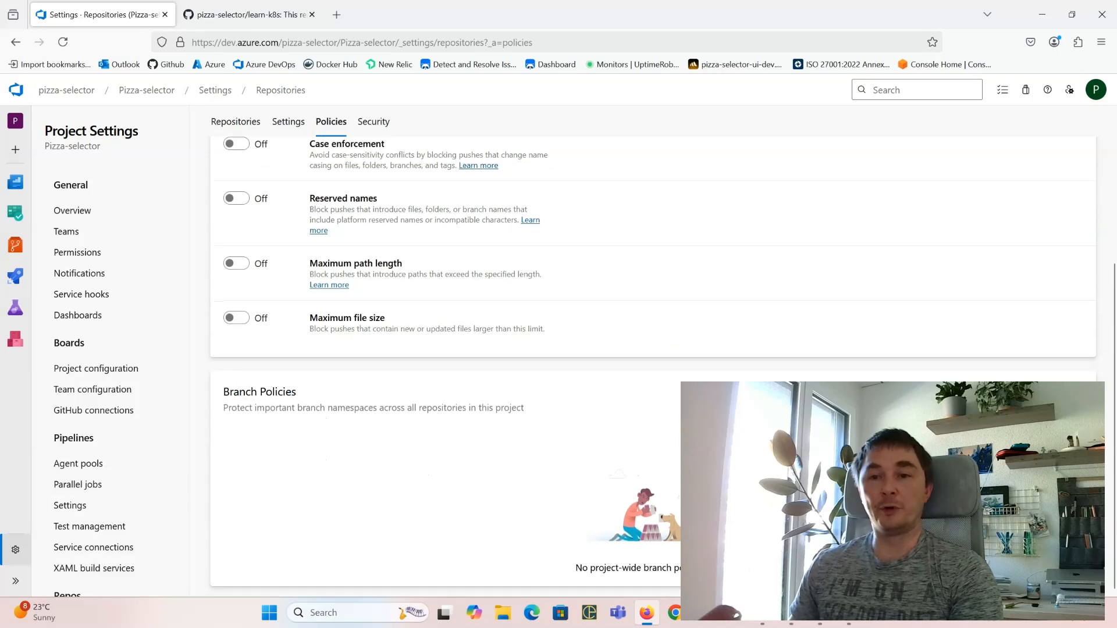
Step: Add project-wide branch protection and open the cross-repository policies for the default branch
click(1074, 399)
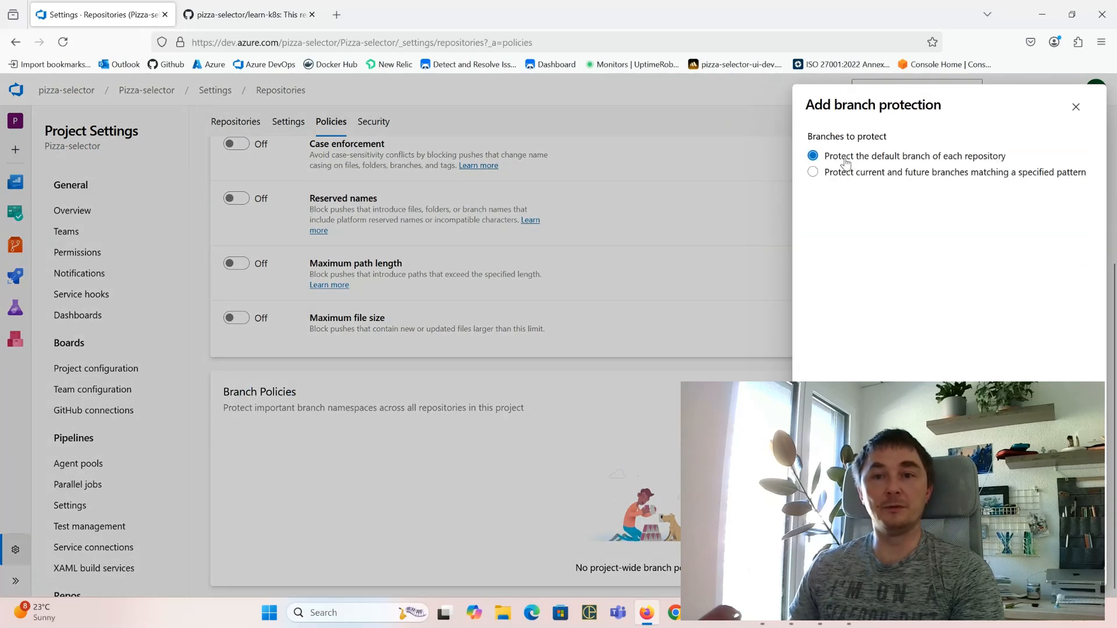
drag(859, 157, 989, 158)
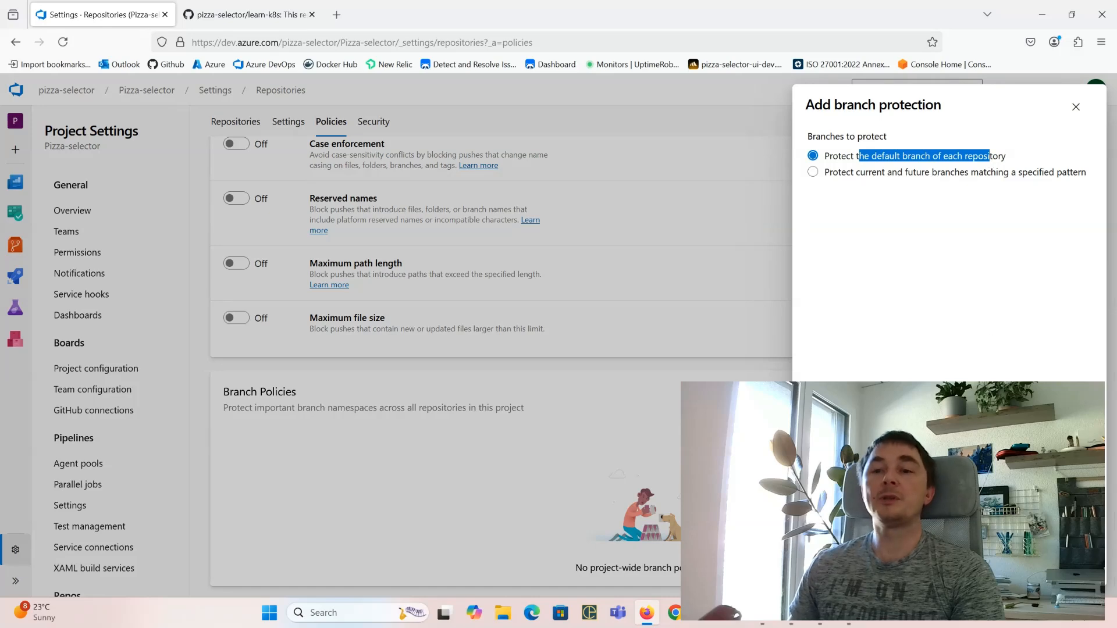
click(1073, 566)
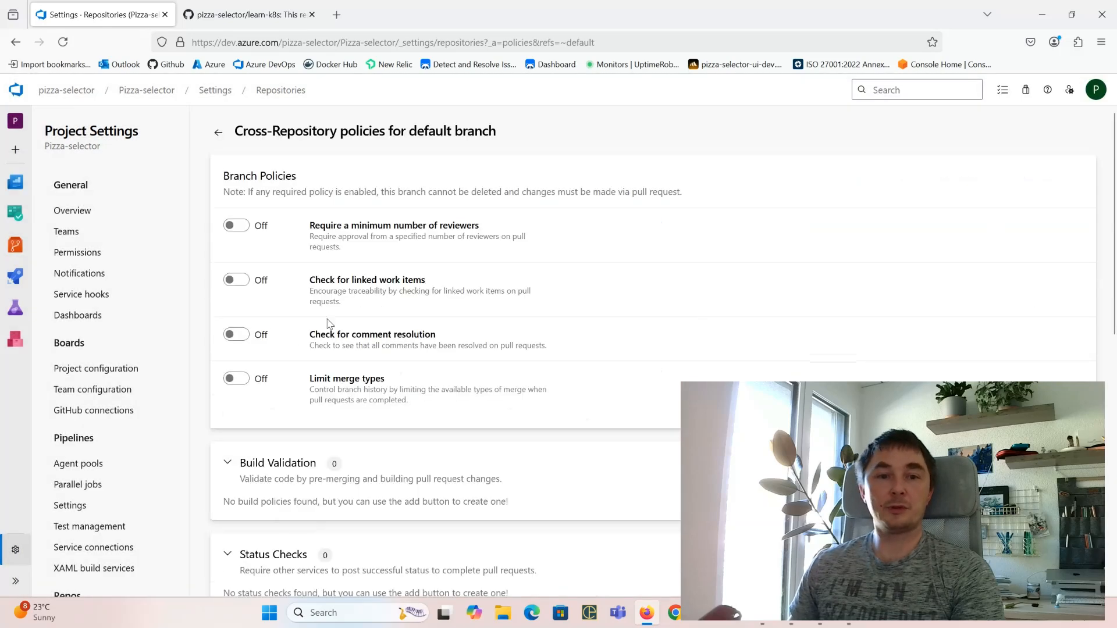
Step: Require 1 reviewer, allowing requestor self-approval but not the most recent pusher, plus comment resolution
click(246, 229)
click(243, 487)
click(329, 289)
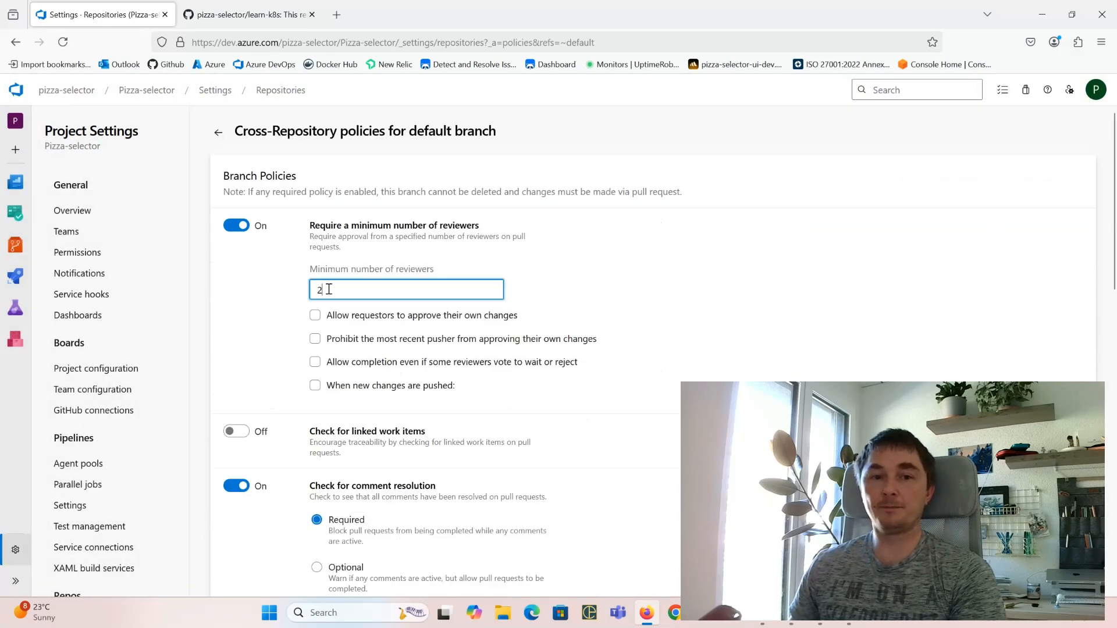
key(BackSpace)
text(1)
click(315, 315)
click(315, 339)
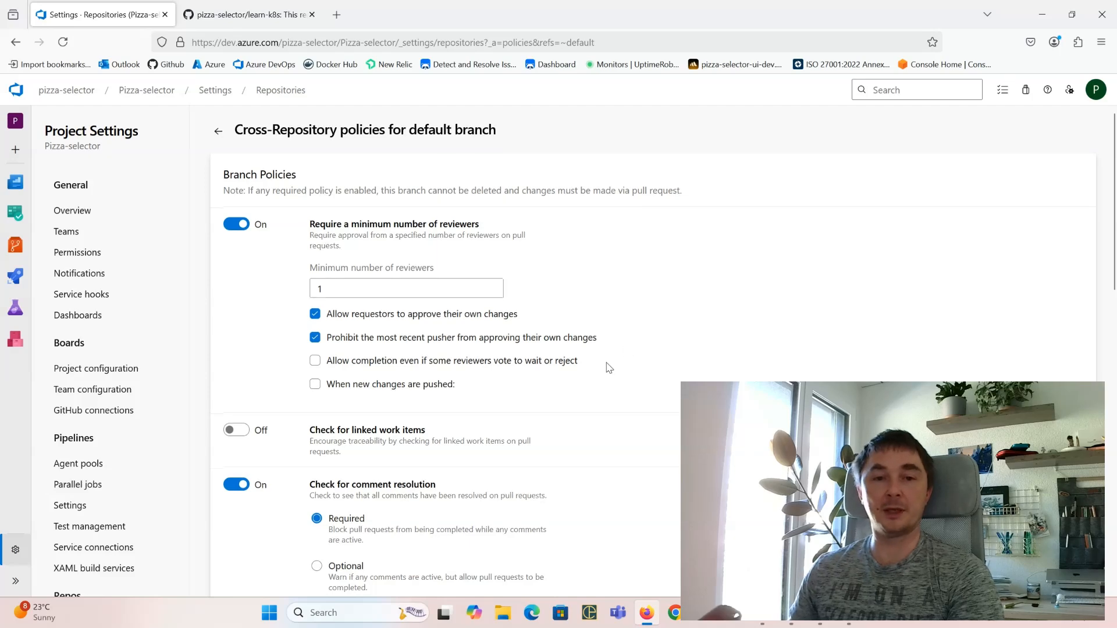
scroll(572, 329, down, 4)
drag(349, 267, 419, 268)
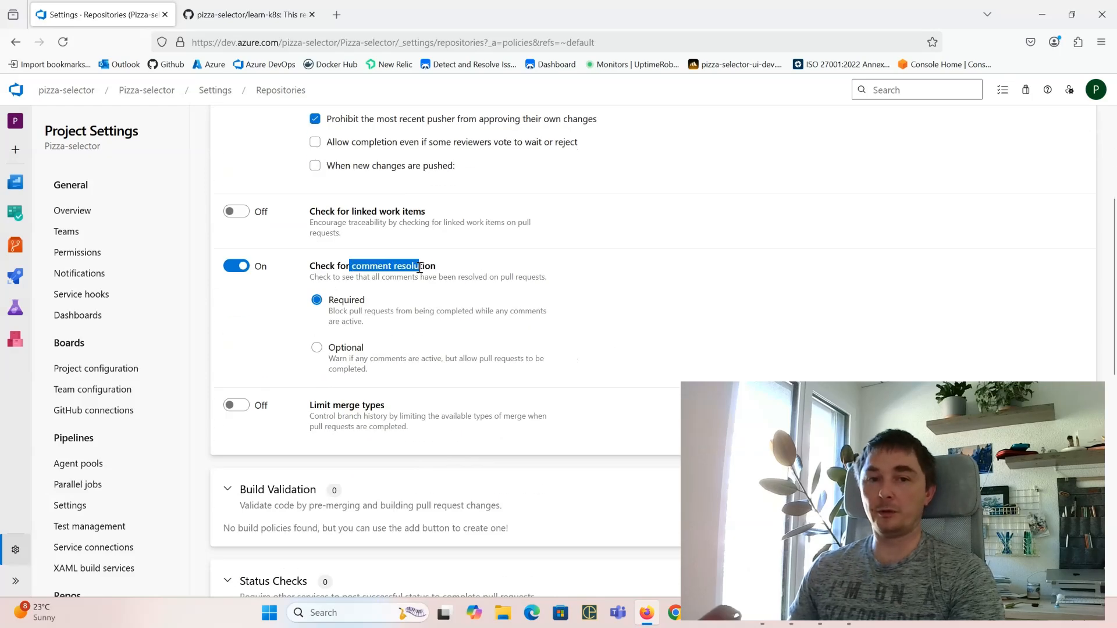
scroll(344, 306, down, 4)
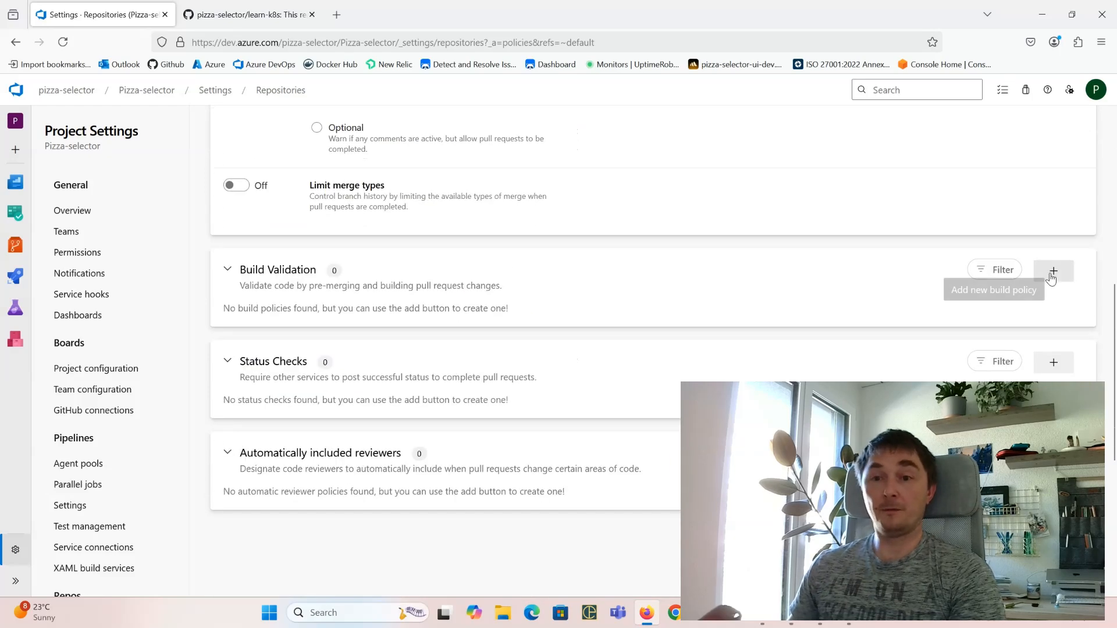
click(1052, 278)
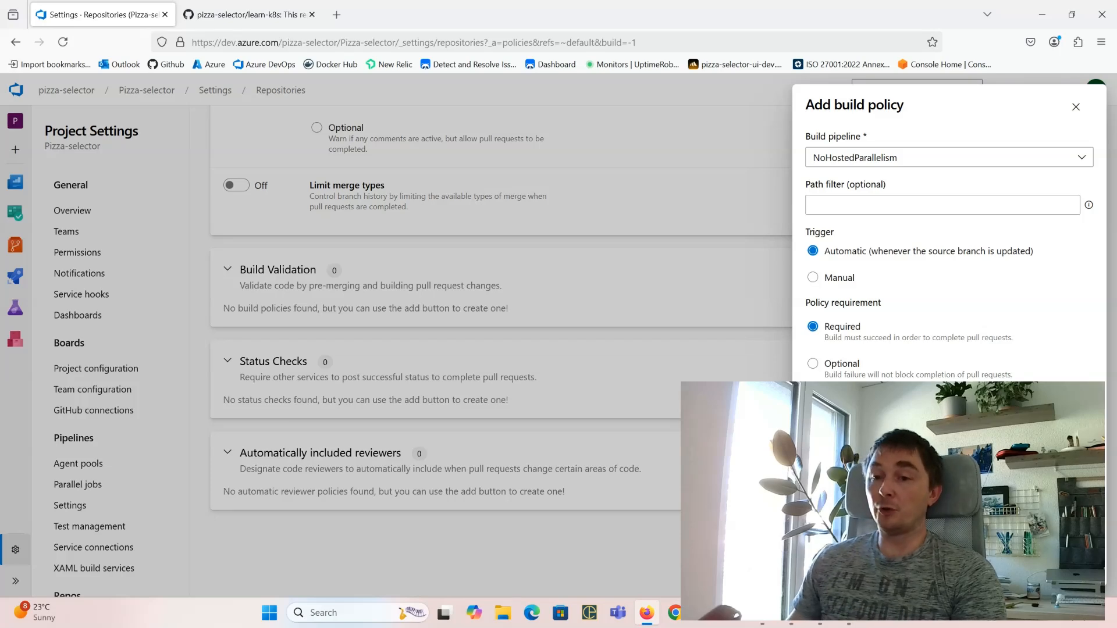
click(1025, 565)
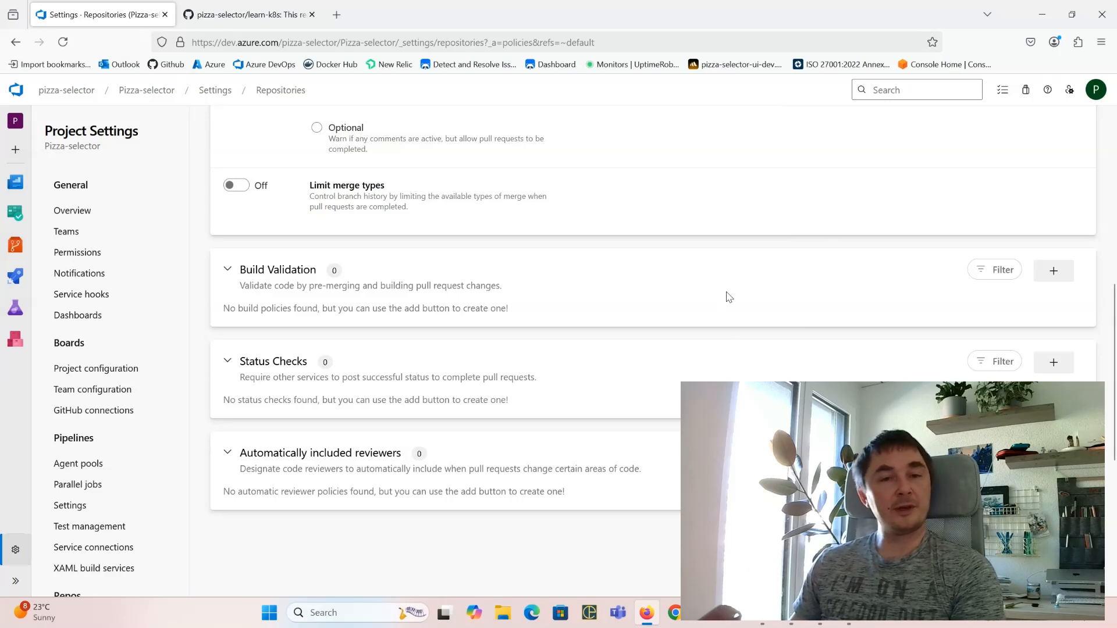
scroll(661, 353, up, 8)
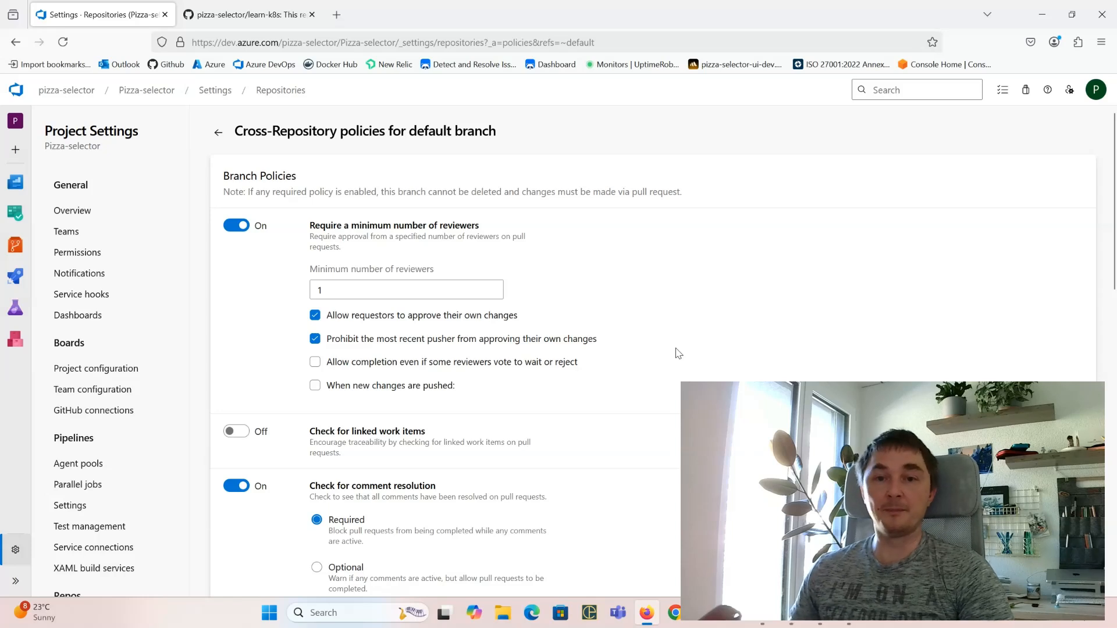
Step: Switch to the GitHub learn-k8s repository and open its Settings
click(252, 19)
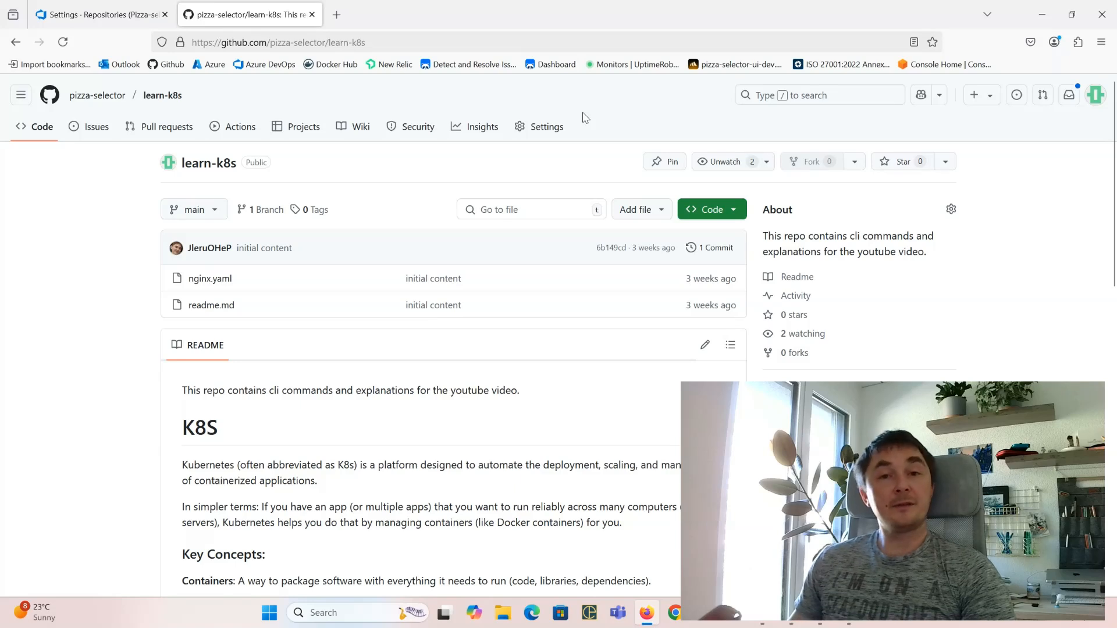
click(546, 132)
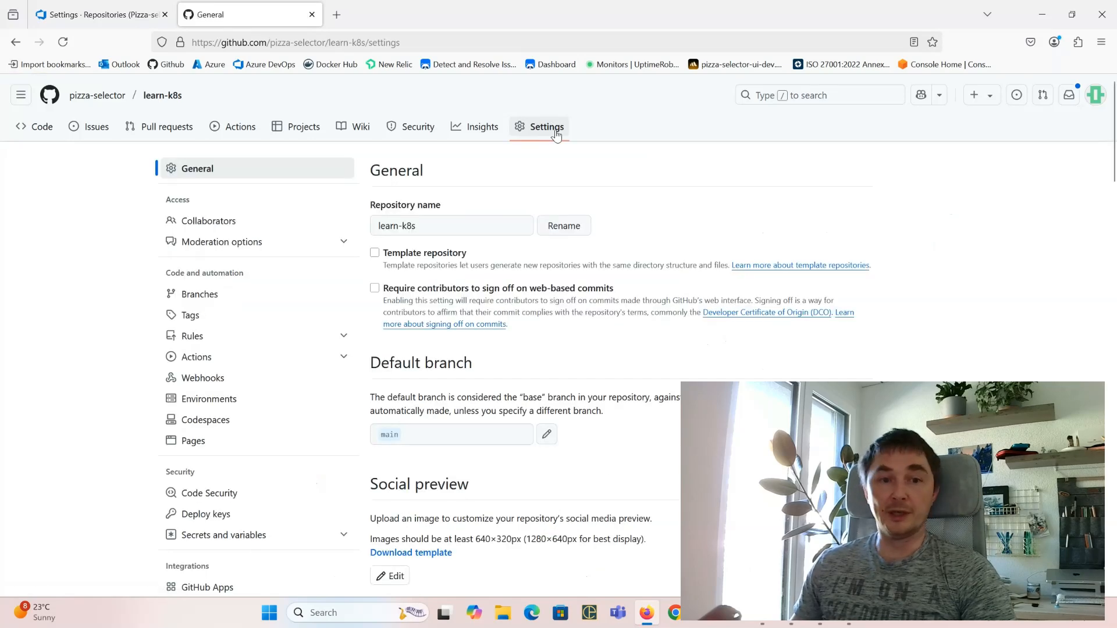
Step: Create a new branch ruleset from Rules > Rulesets and review its Branch rules section
click(193, 340)
click(197, 356)
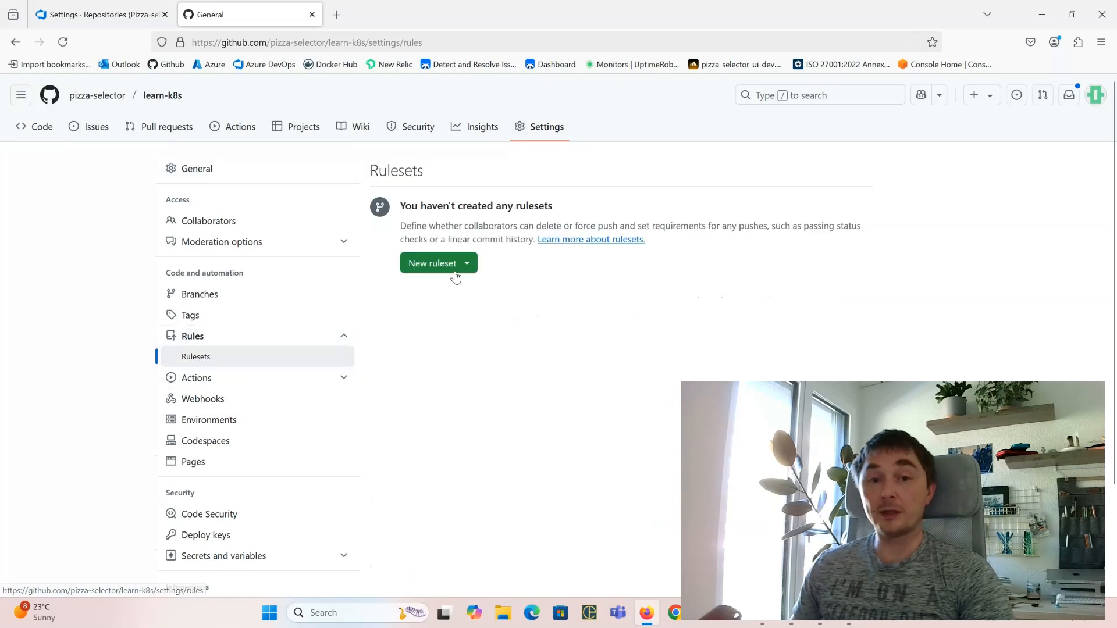
click(438, 268)
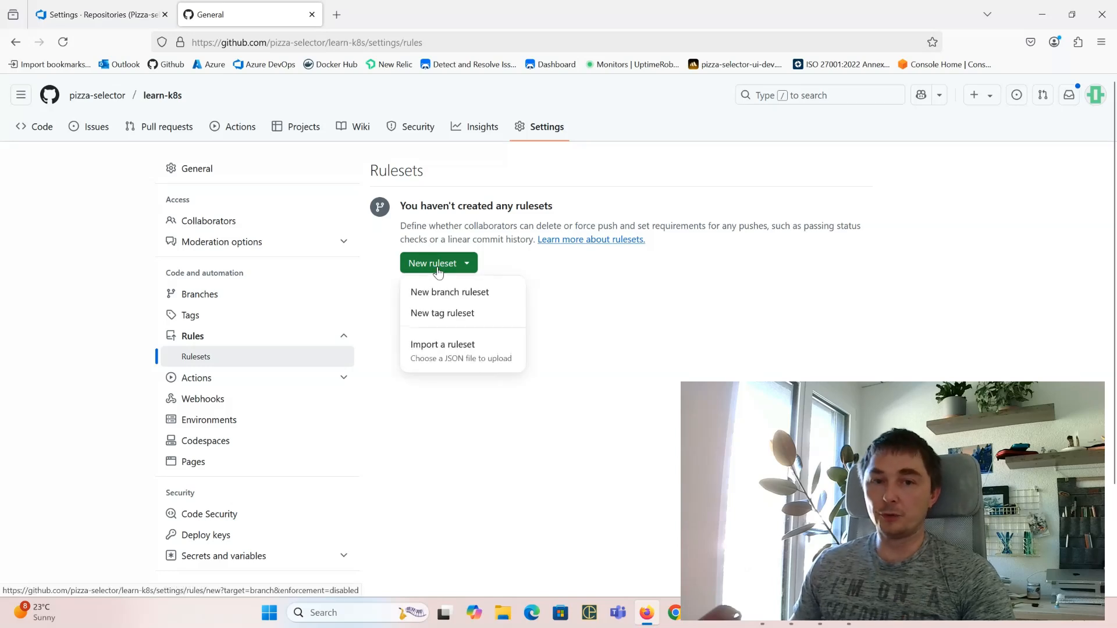
click(471, 296)
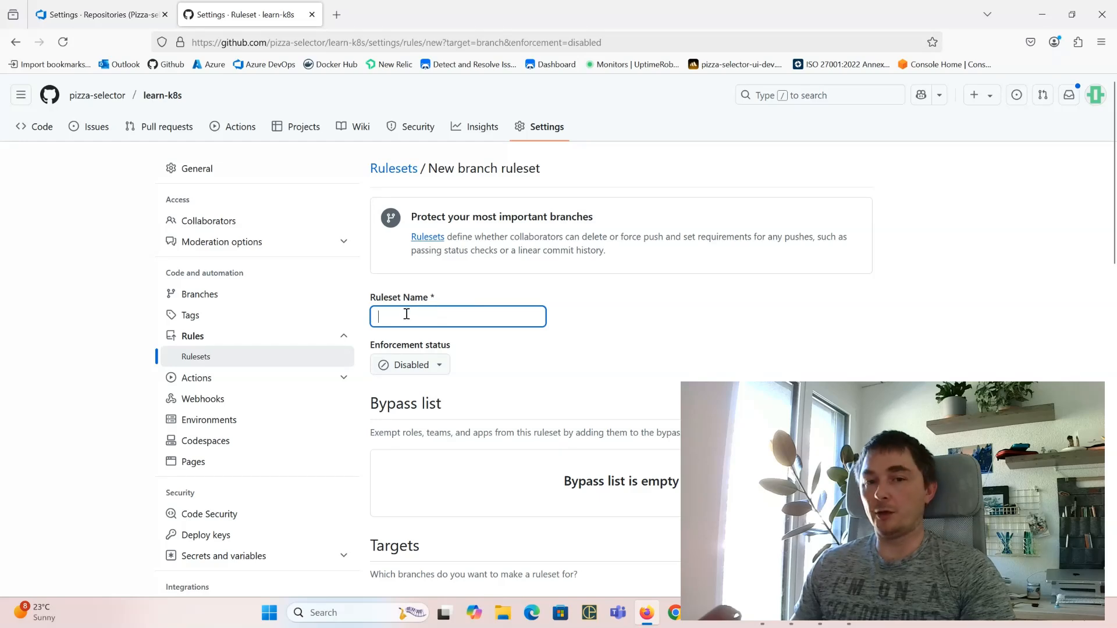
scroll(623, 307, down, 5)
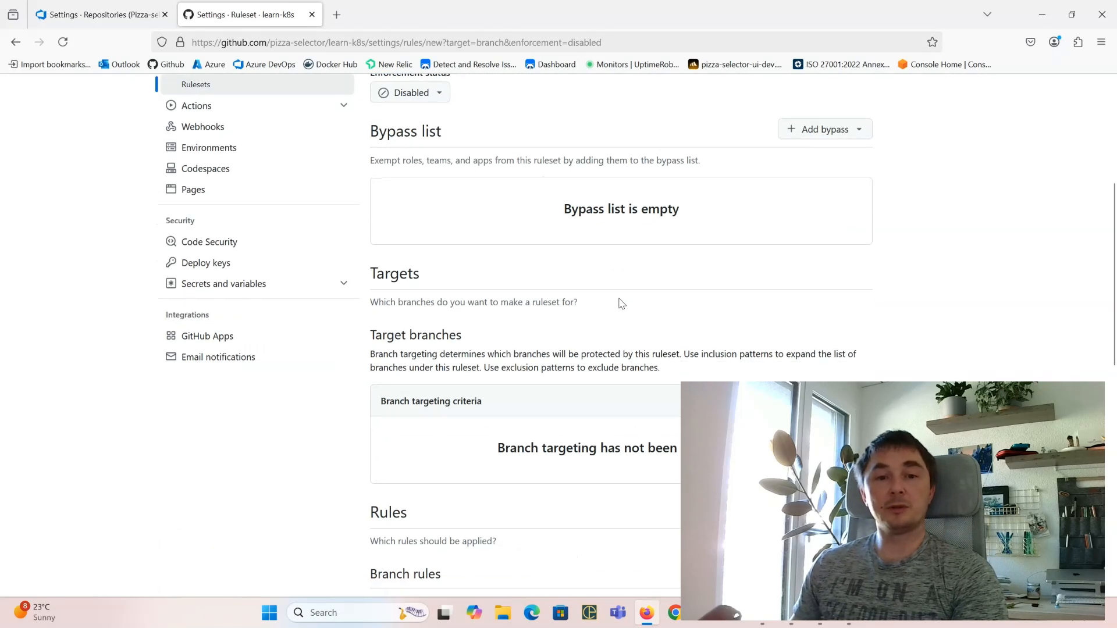
scroll(621, 303, down, 6)
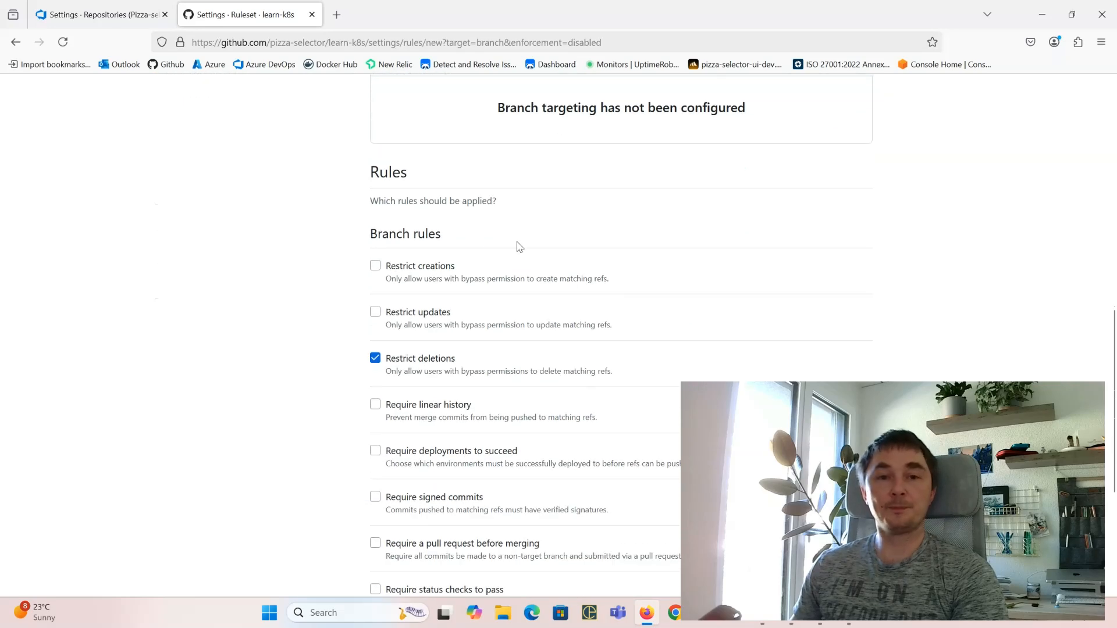
drag(370, 233, 446, 242)
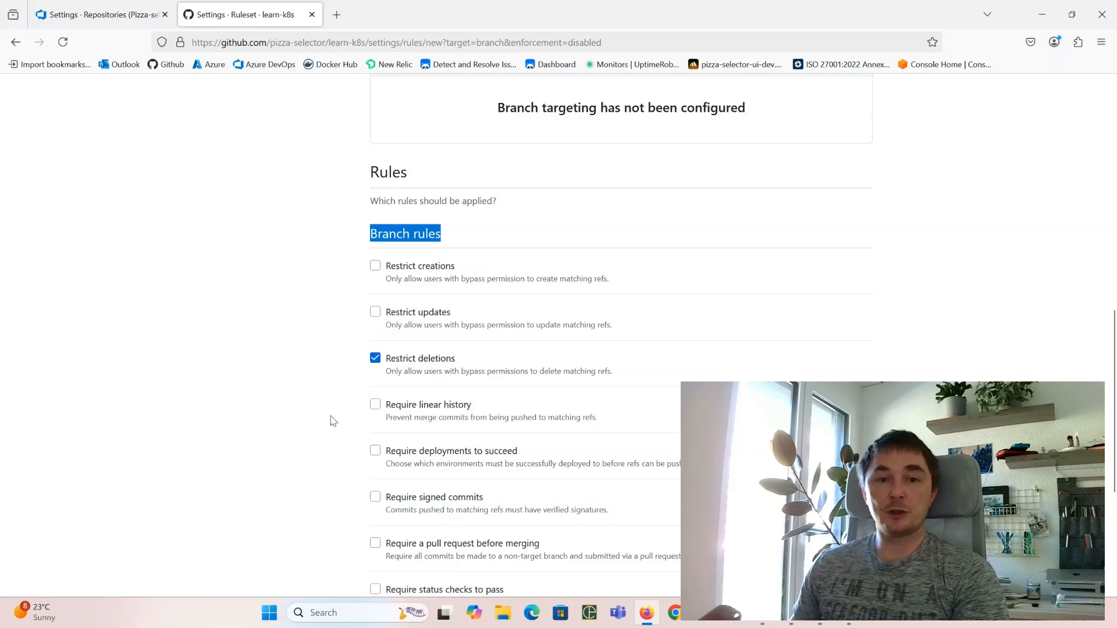
scroll(333, 421, down, 4)
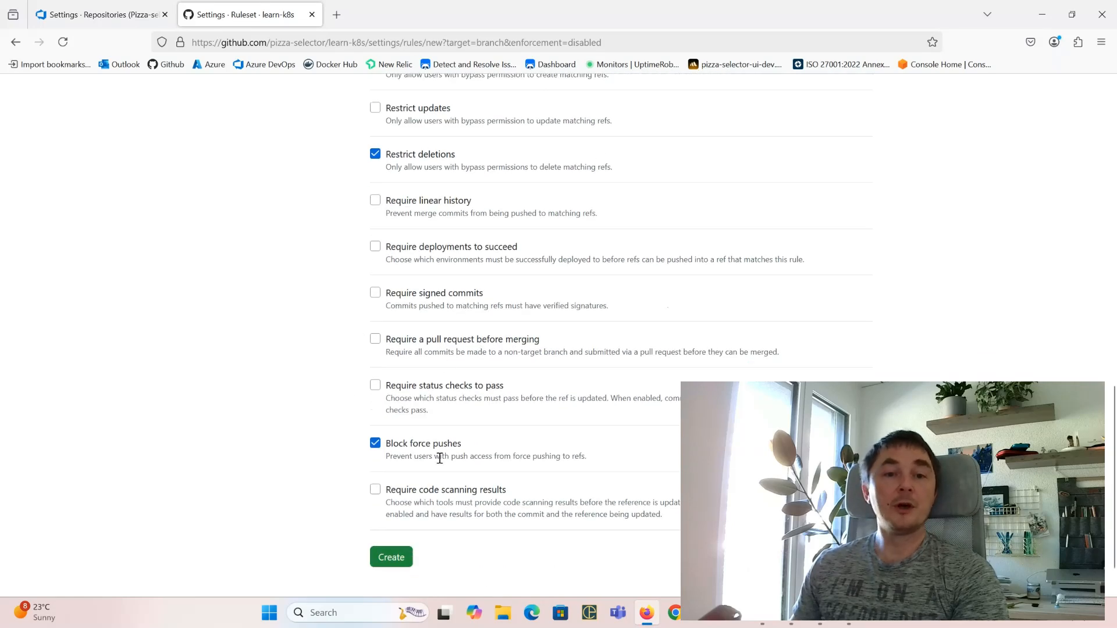
scroll(408, 413, up, 4)
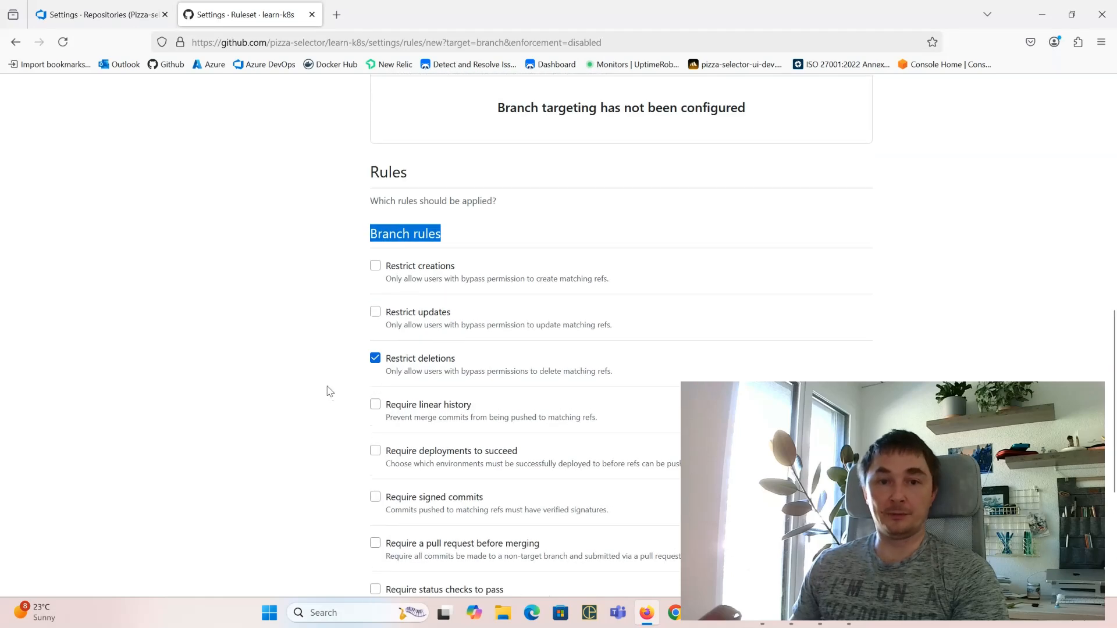
Step: Tick Restrict creations, Restrict updates and Require a pull request before merging
click(375, 265)
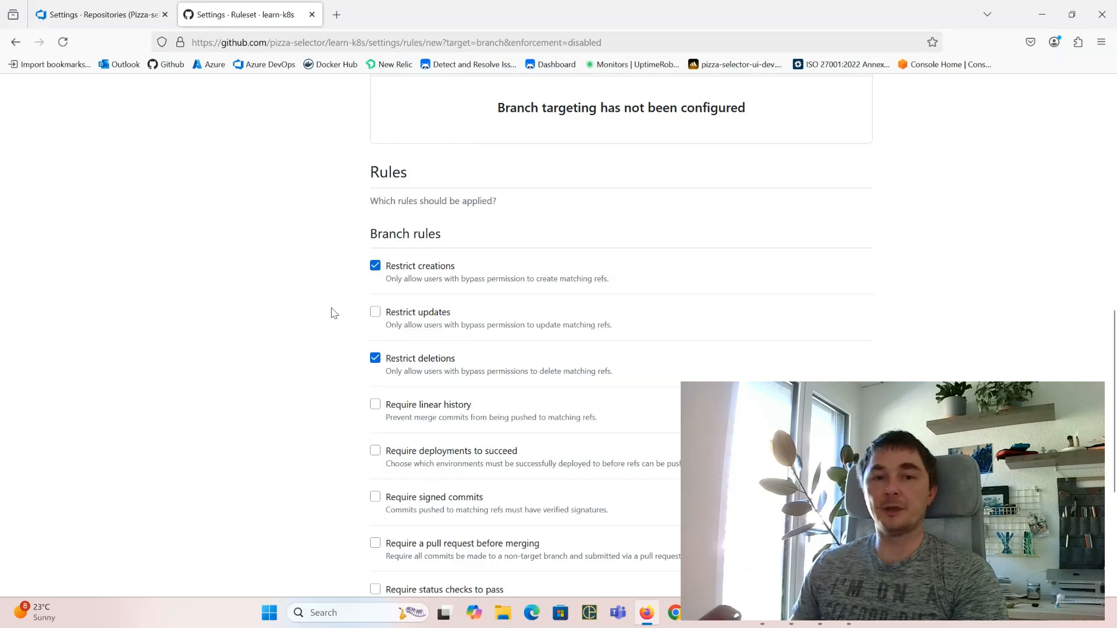
click(375, 312)
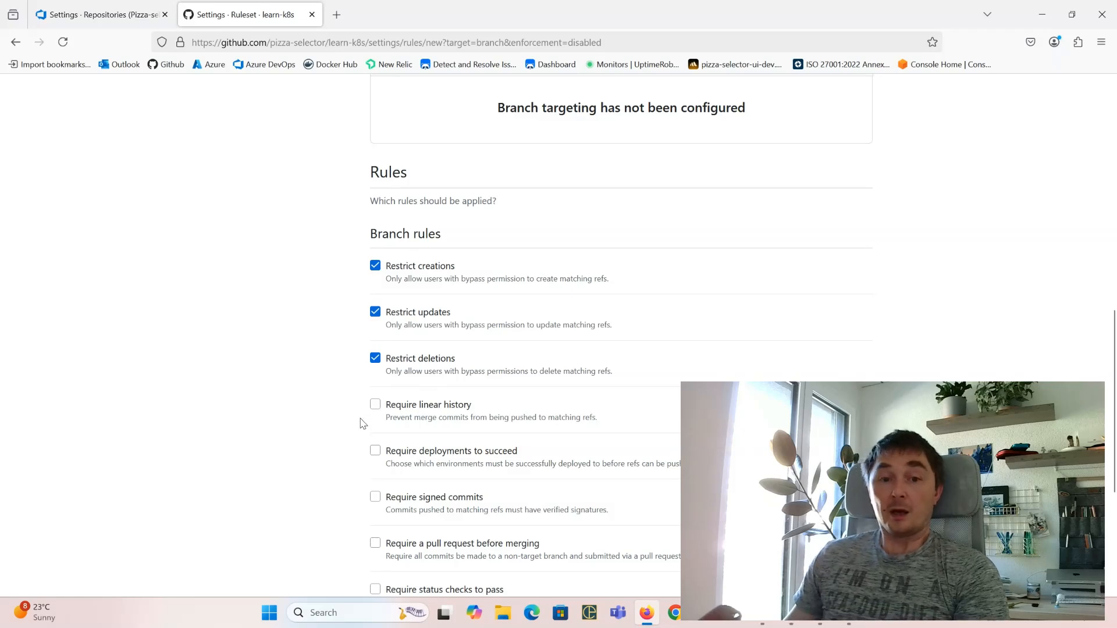
click(375, 542)
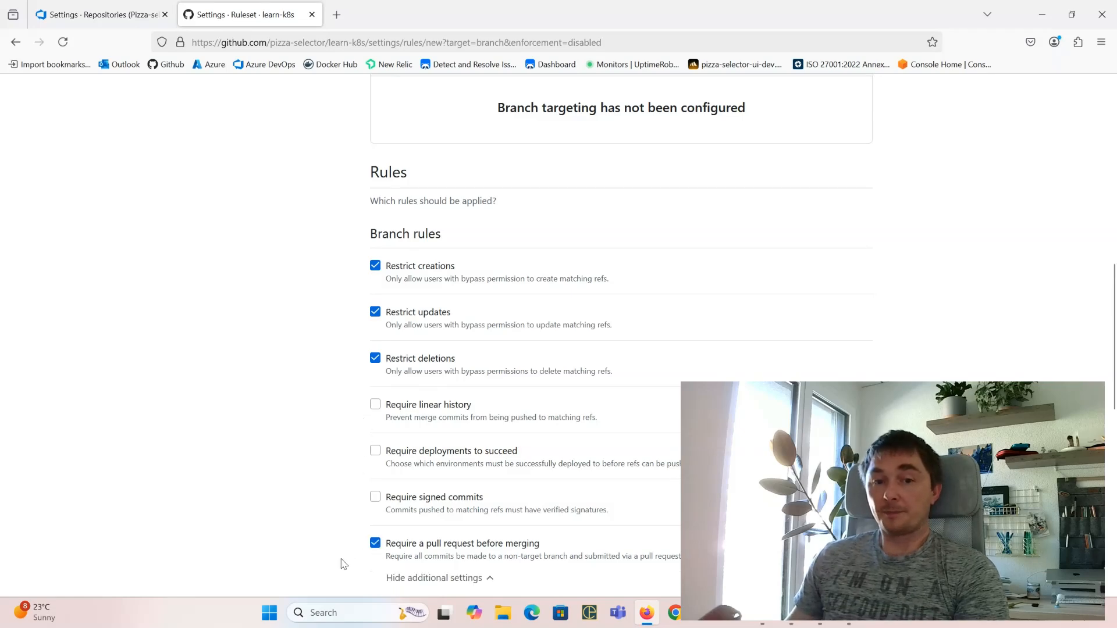
Step: Set required approvals to 1 and tick Require status checks to pass
scroll(458, 420, down, 3)
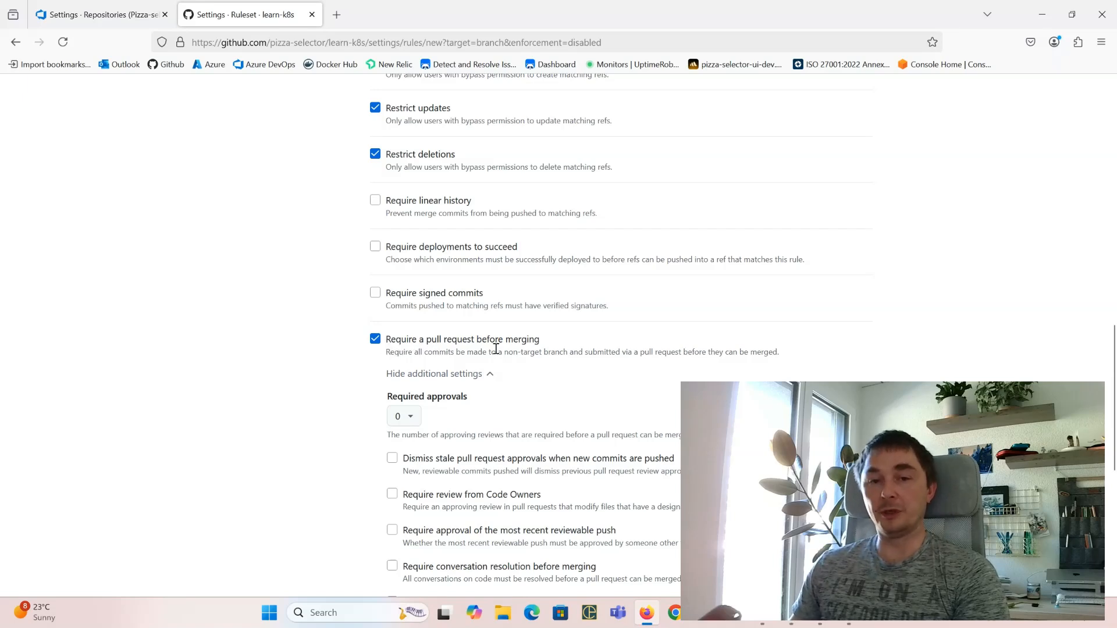
click(405, 416)
click(404, 461)
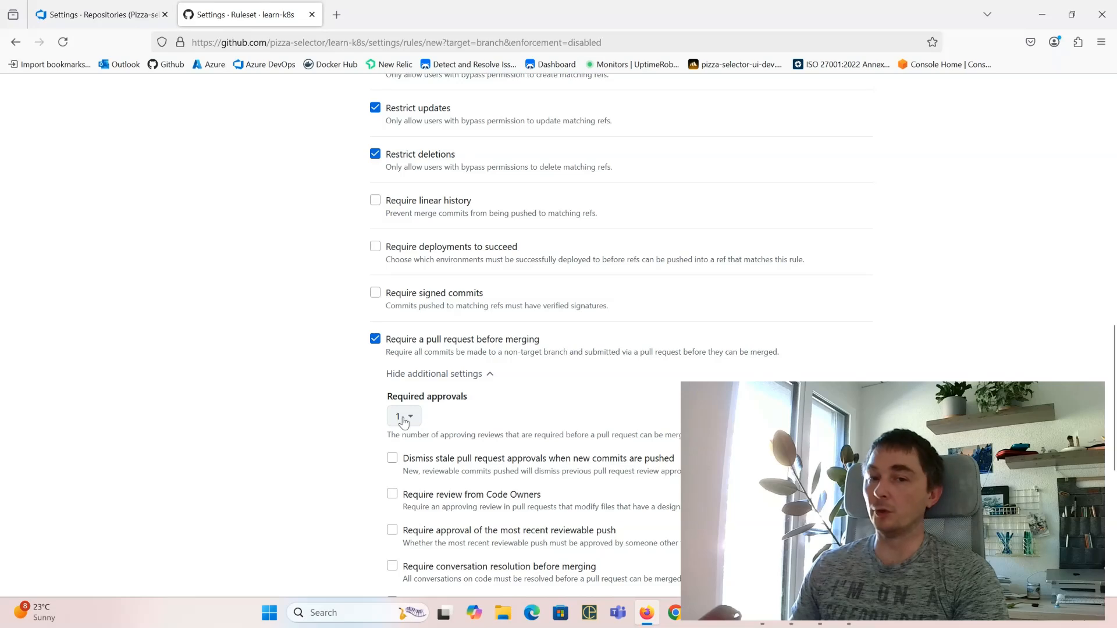
scroll(381, 429, down, 2)
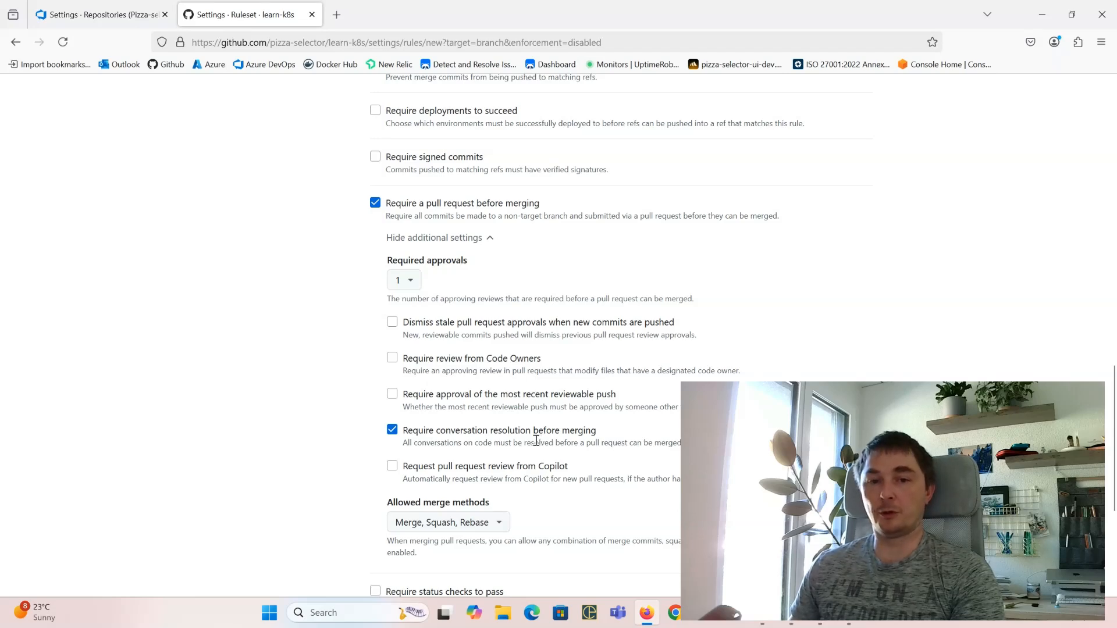
scroll(387, 366, down, 2)
scroll(356, 379, down, 3)
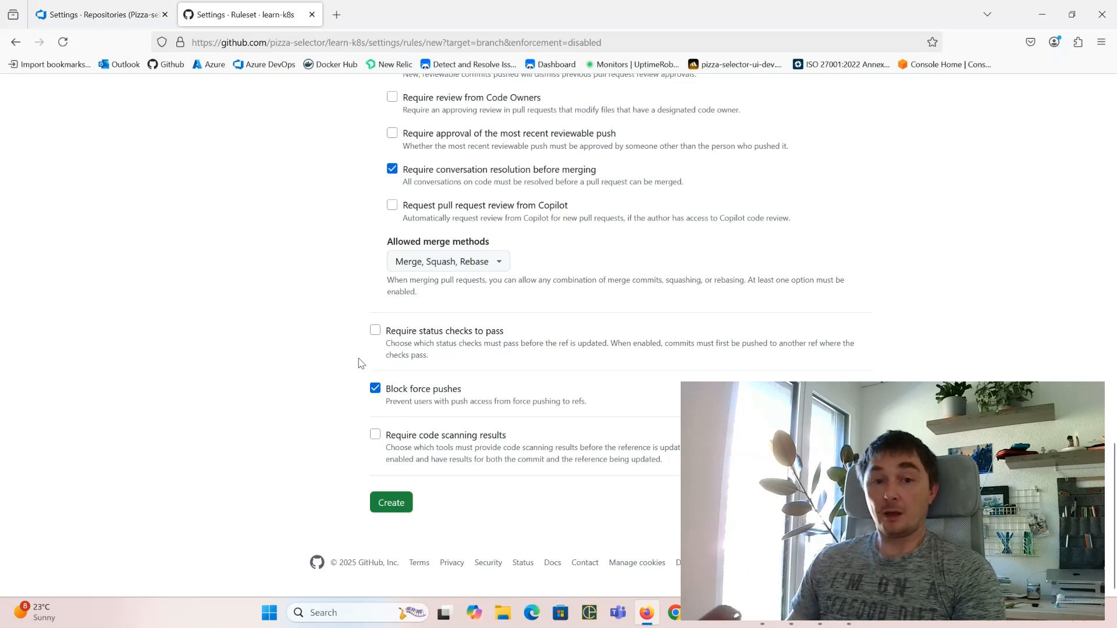
click(375, 331)
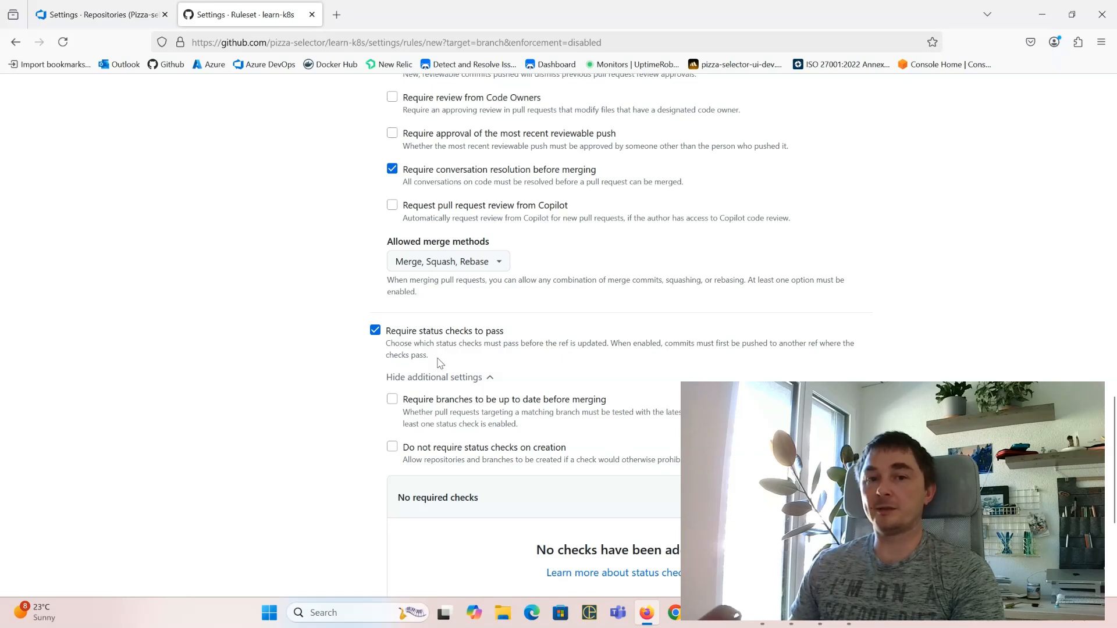
scroll(433, 365, down, 2)
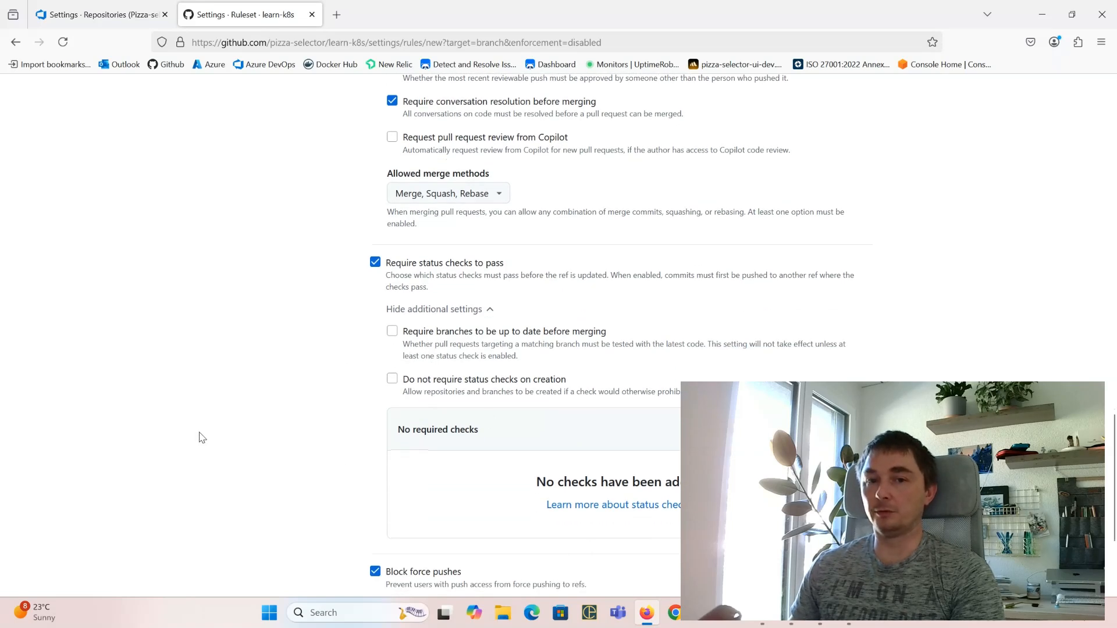